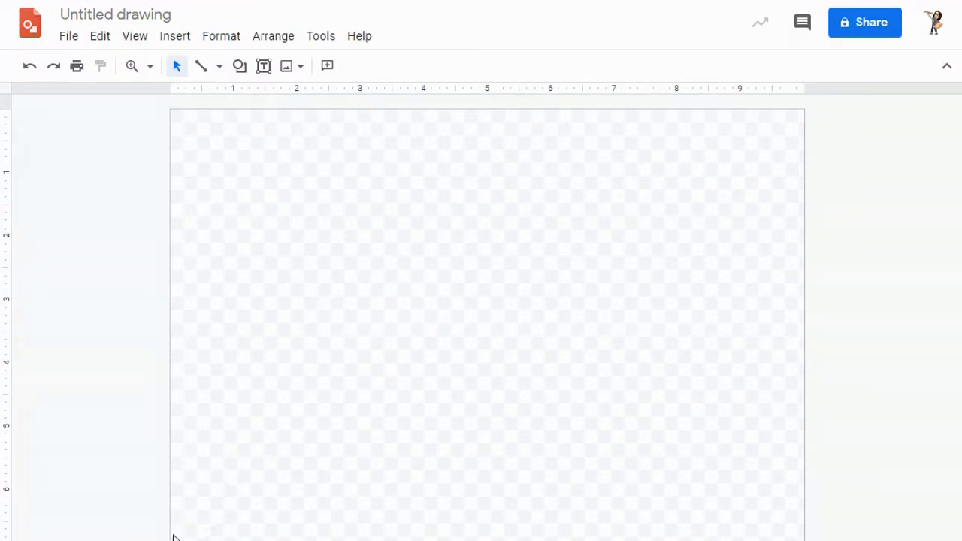
Rename the untitled drawing as the author's last name followed directly by BatmanMinion
left_click(93, 12)
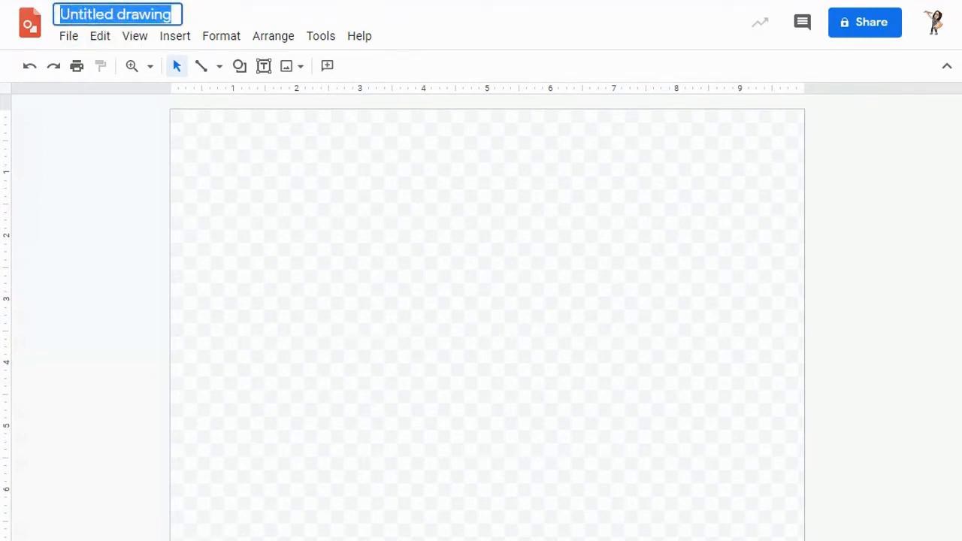
type("Fairba")
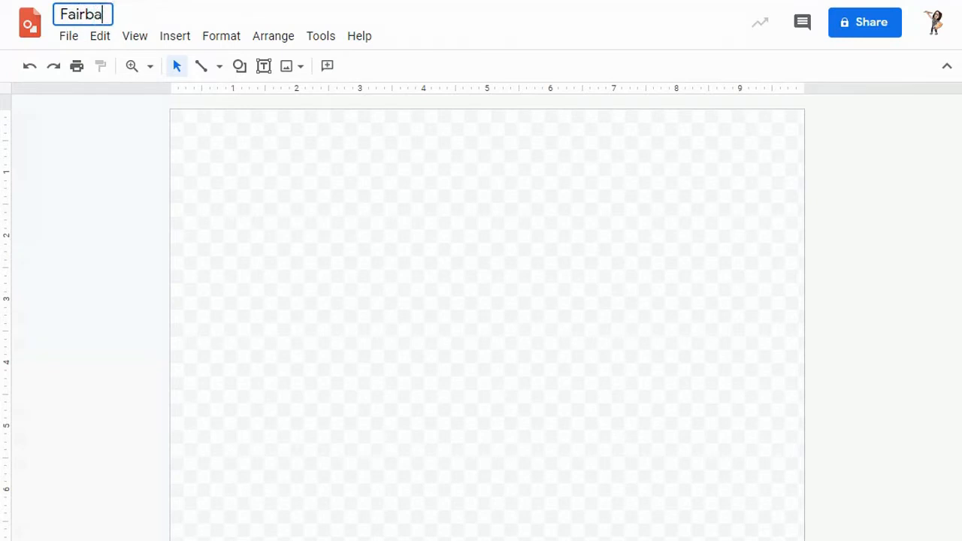
type("nksBatmanMinion")
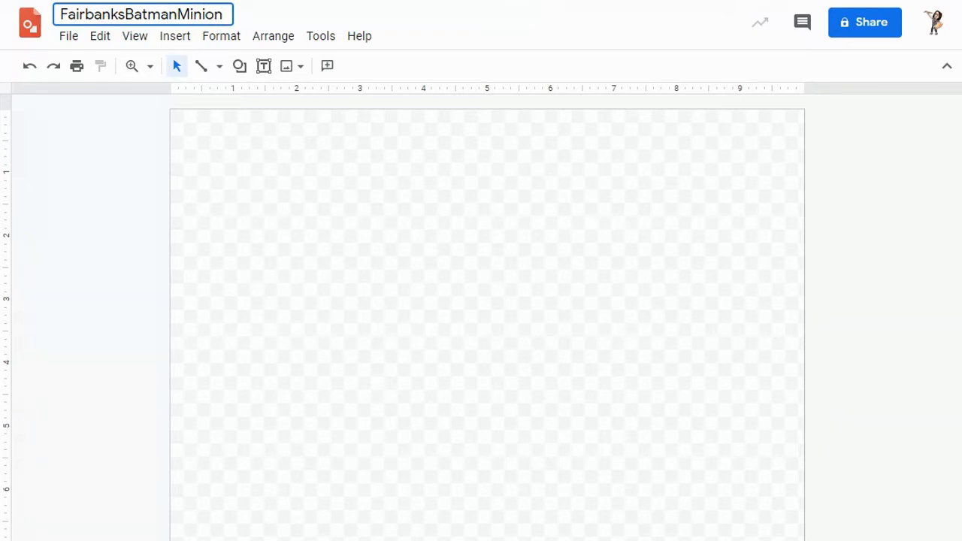
left_click(103, 219)
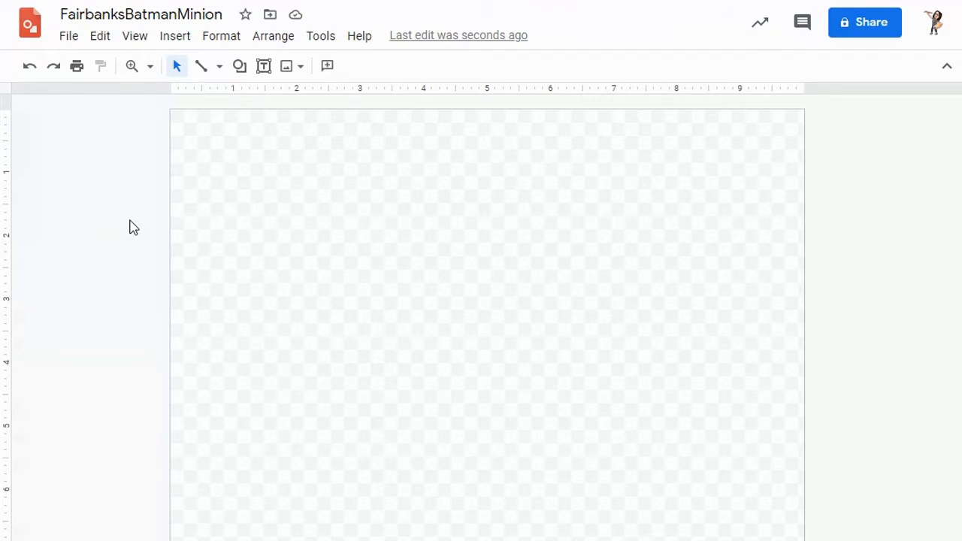
Draw a rounded rectangle about 2.3 in wide and 3.7 in tall near the middle of the canvas for the minion's body
left_click(240, 67)
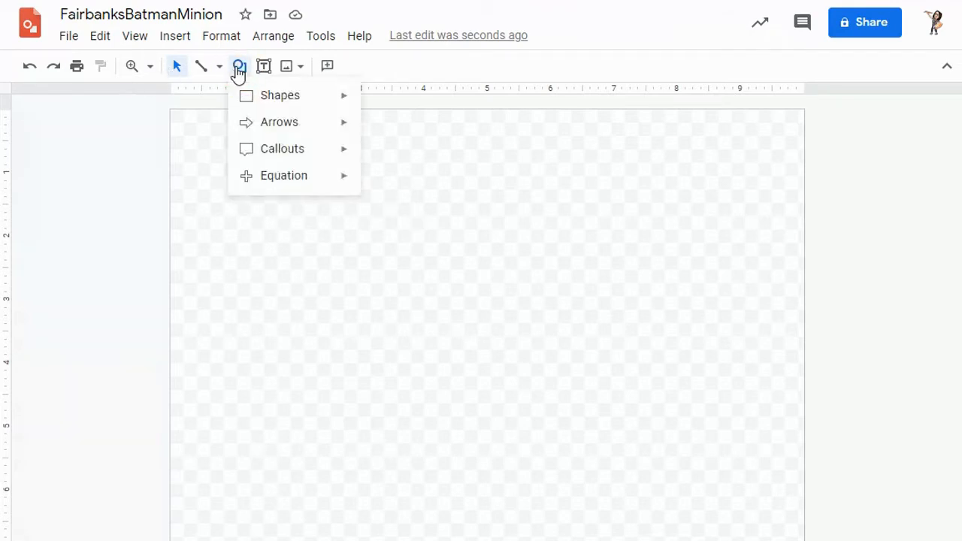
mouse_move(299, 106)
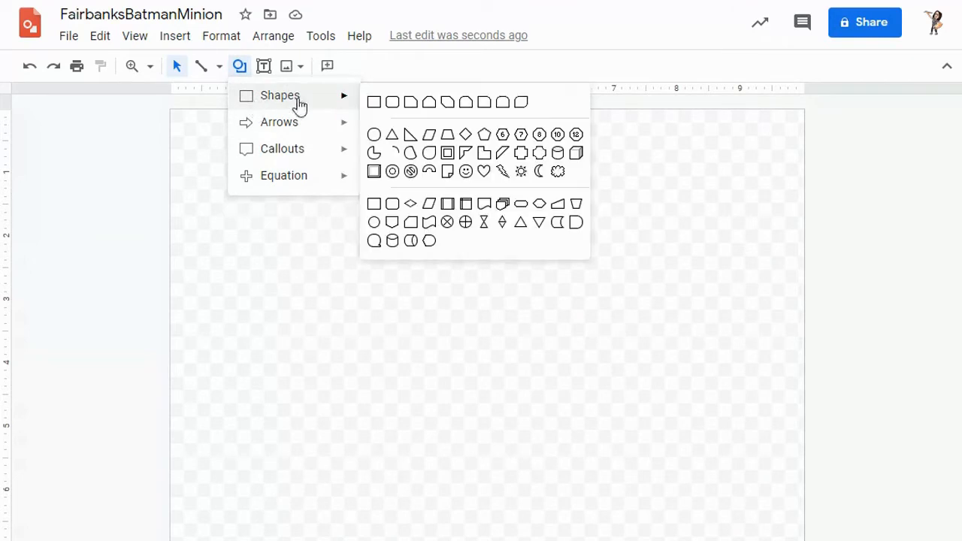
left_click(395, 105)
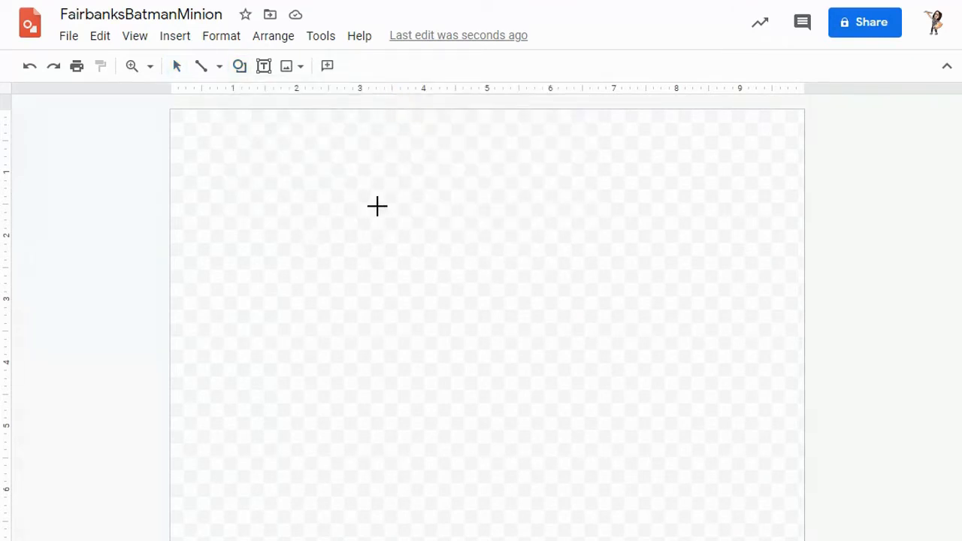
left_click_drag(413, 232, 560, 469)
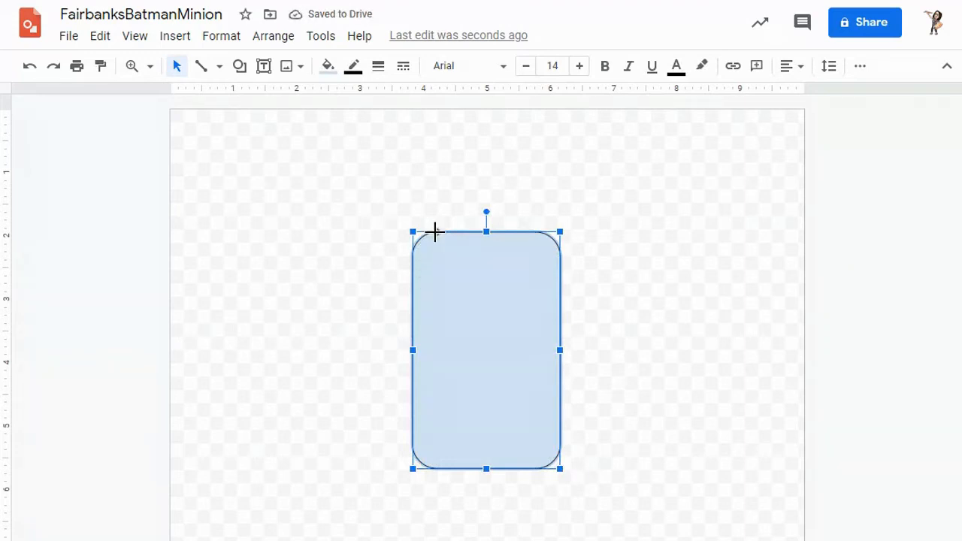
Increase the rounded rectangle's corner radius until its ends are nearly semicircular with a short flat section in the middle
left_click_drag(436, 232, 492, 234)
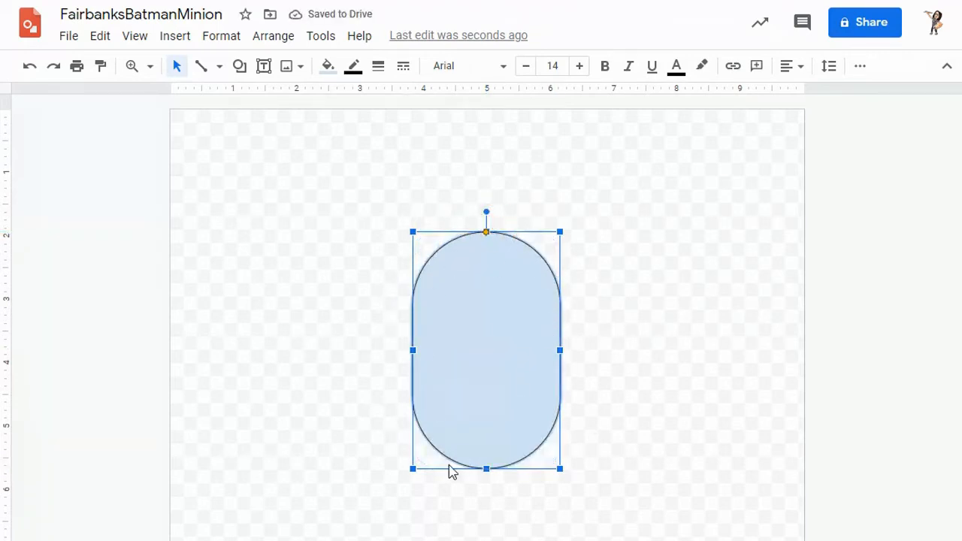
left_click_drag(488, 234, 468, 231)
left_click(610, 295)
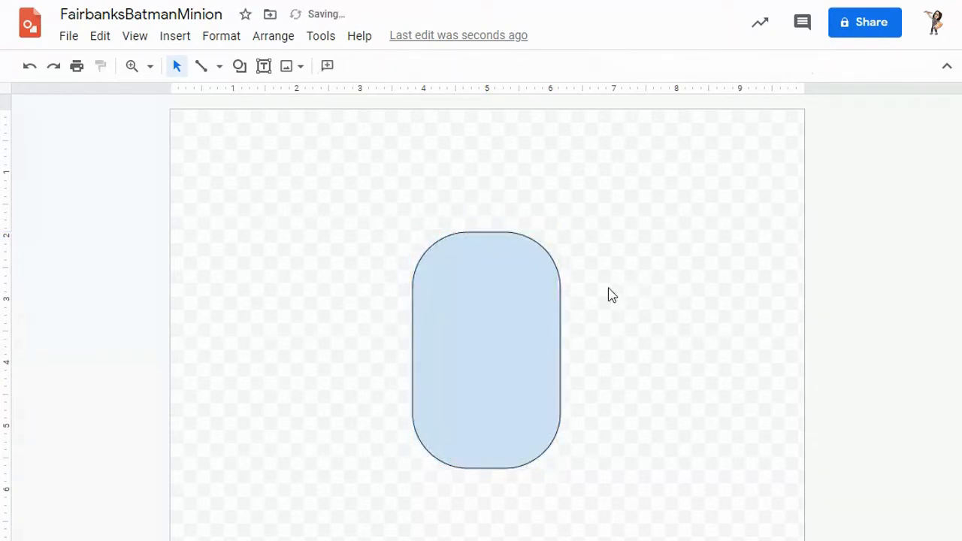
left_click(467, 299)
left_click_drag(470, 234, 481, 233)
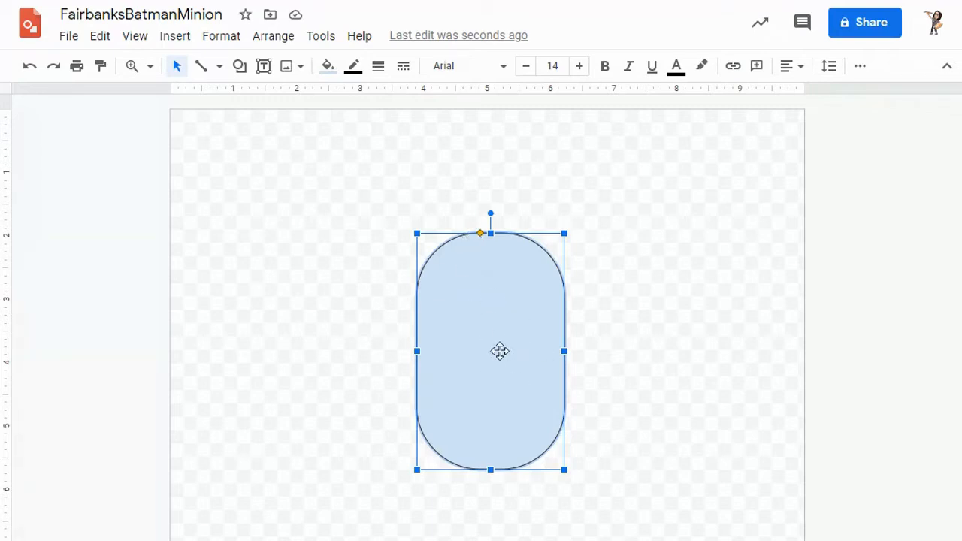
Fill the body shape with solid light yellow, trying a darker yellow before returning to the lighter one
left_click(328, 67)
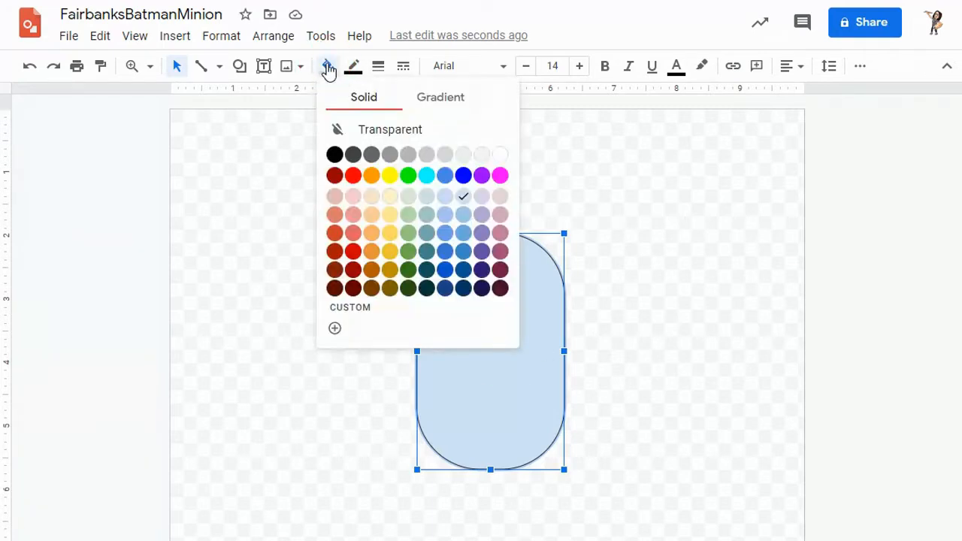
left_click(391, 233)
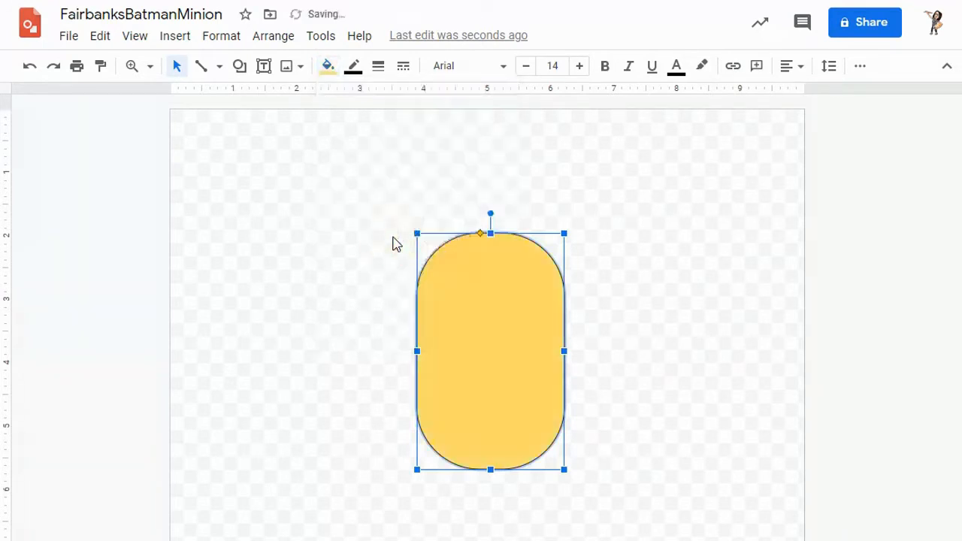
left_click(328, 66)
left_click(389, 252)
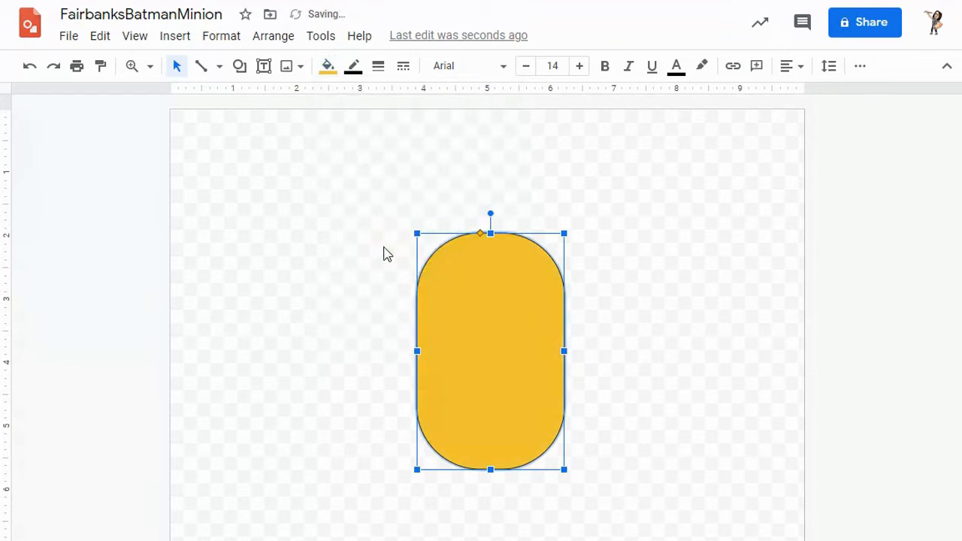
left_click(328, 68)
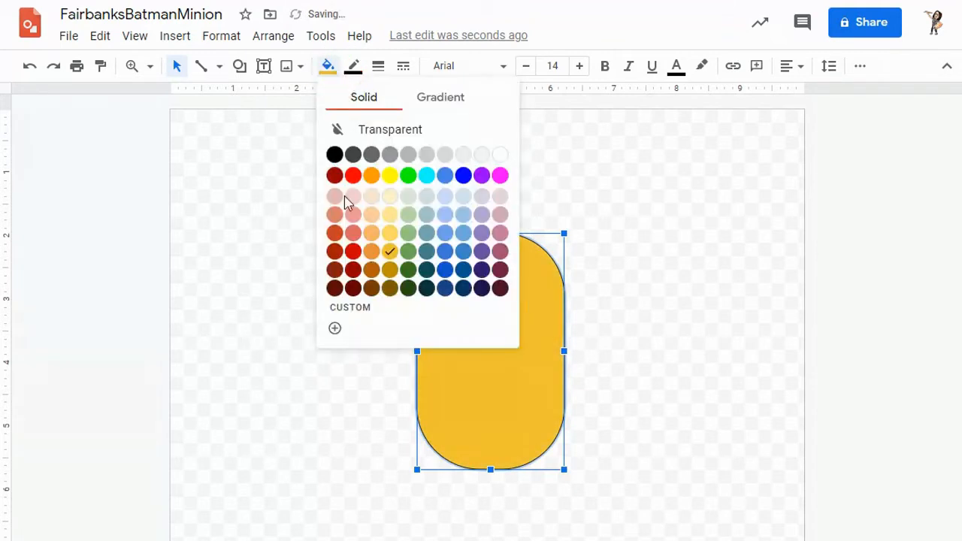
left_click(390, 233)
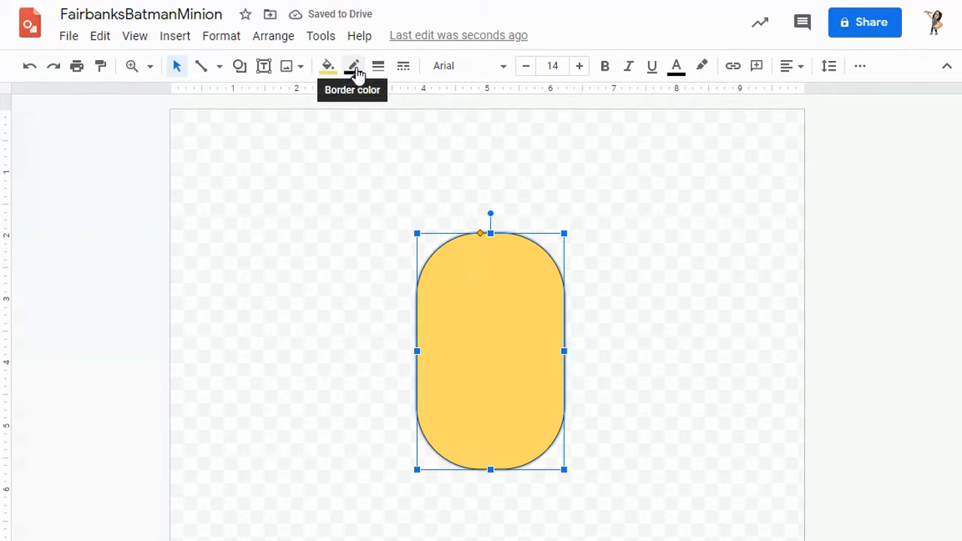
Make the yellow body's border transparent
left_click(355, 69)
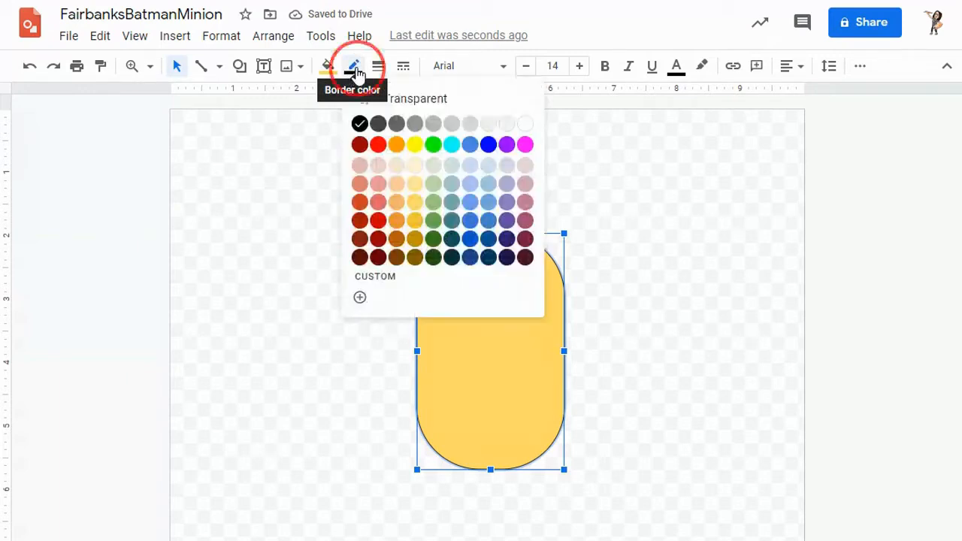
left_click(397, 106)
left_click(600, 284)
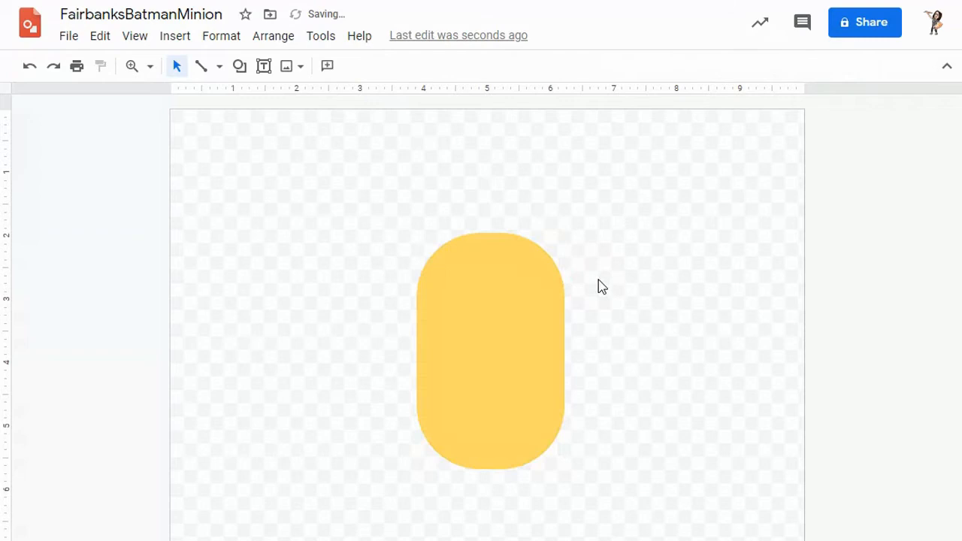
Stretch the body slightly upward from its top edge to about 3.9 in tall
left_click(485, 367)
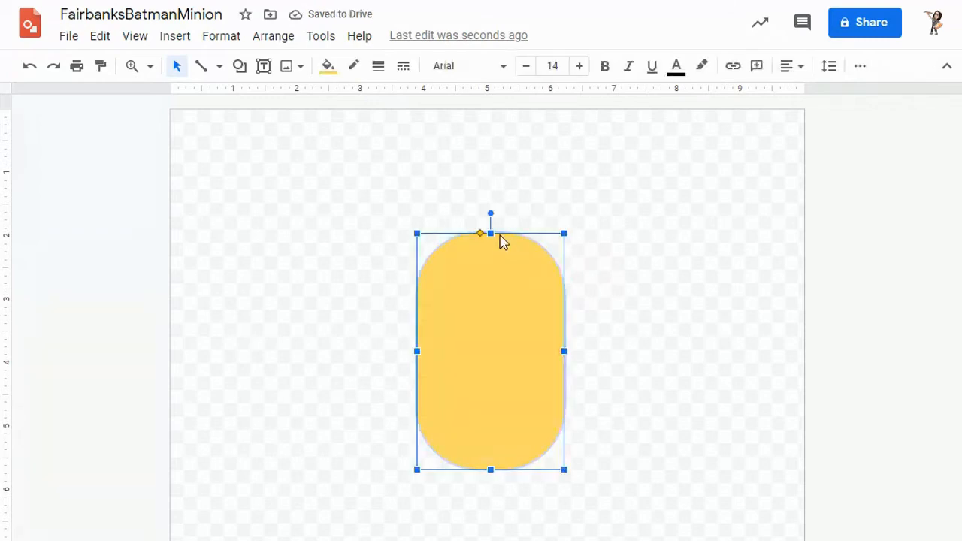
left_click_drag(491, 234, 491, 222)
left_click(618, 201)
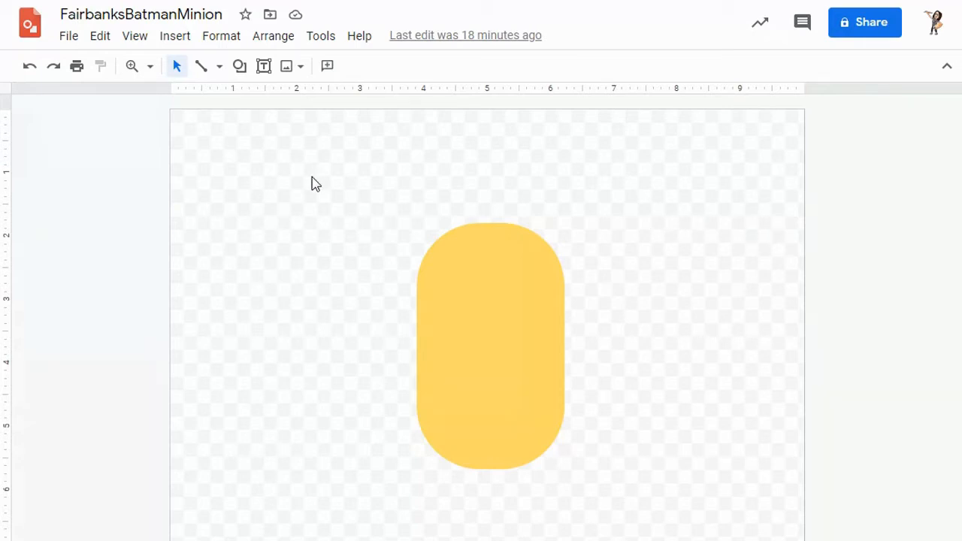
Draw an oval about 2.1 in wide and 1.7 in tall overlapping the body's upper-left part
left_click(241, 70)
mouse_move(295, 96)
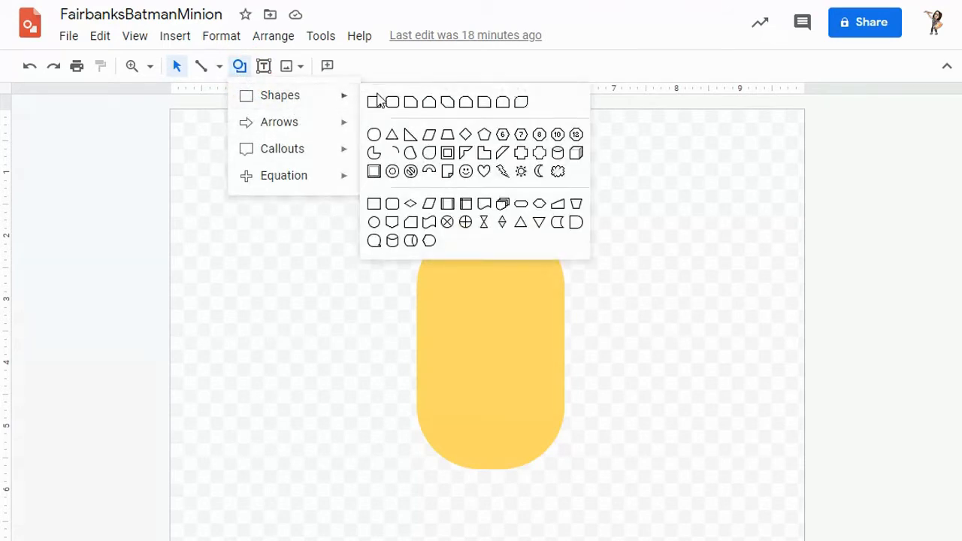
left_click(373, 137)
left_click_drag(346, 203, 481, 308)
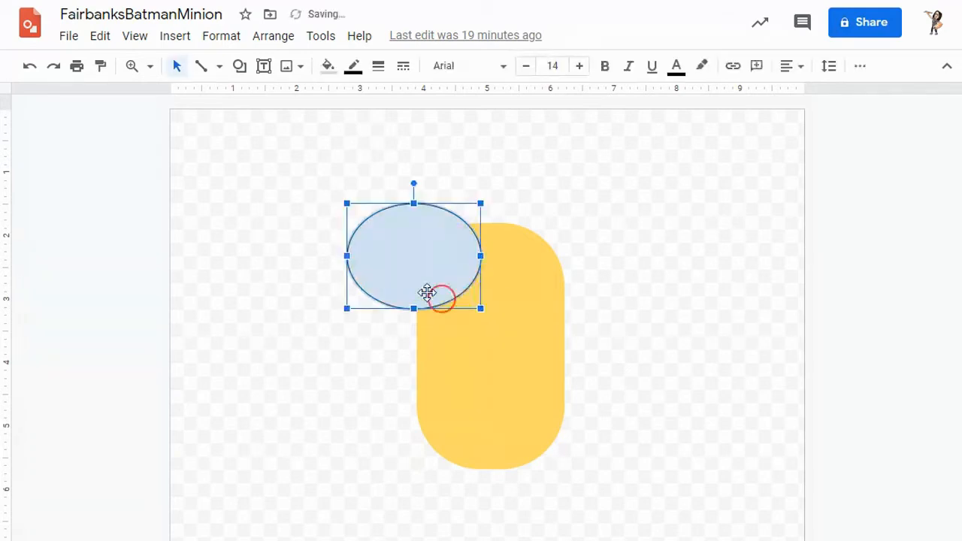
Place the oval over the top of the body, widen it to the body's width and shorten it to about 1.4 in tall
left_click_drag(399, 247, 469, 263)
left_click_drag(550, 271, 564, 273)
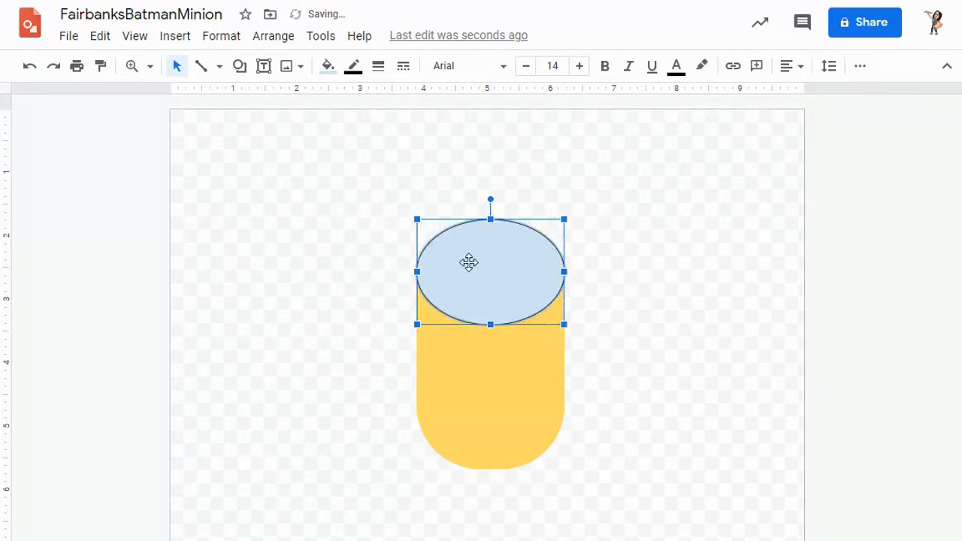
left_click_drag(490, 325, 490, 309)
left_click(604, 273)
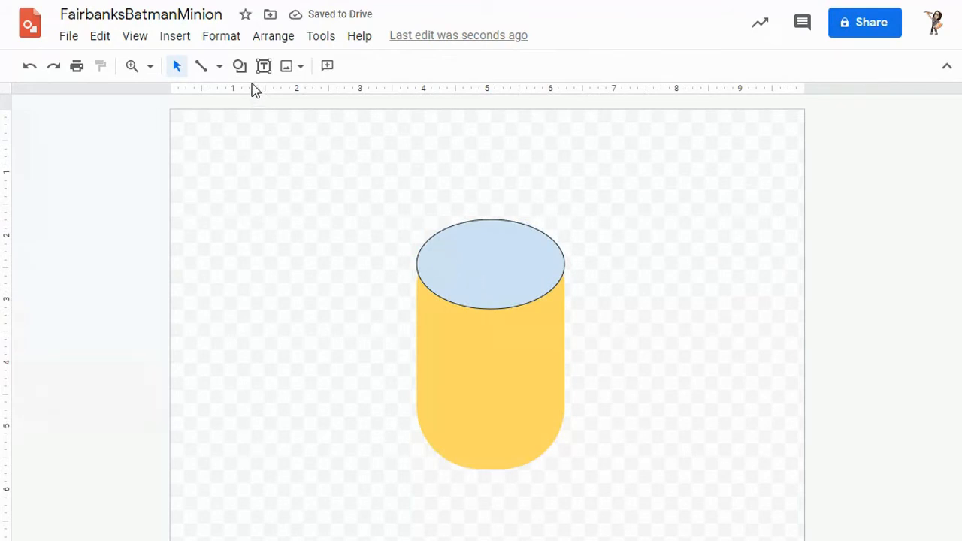
Draw a rectangle across the body's full width, starting at the oval's widest point and about 0.5 in tall
left_click(240, 67)
mouse_move(268, 103)
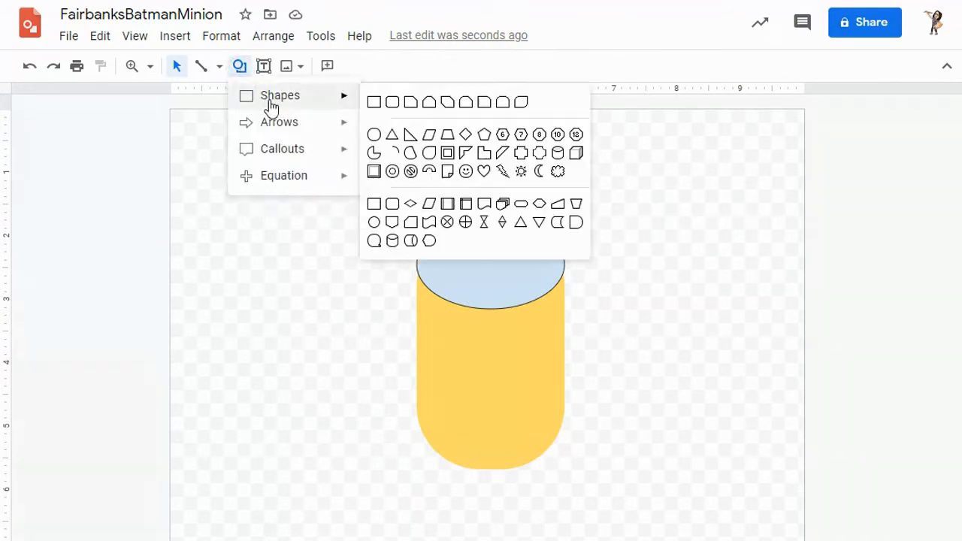
left_click(374, 102)
mouse_move(416, 265)
left_mouse_down()
mouse_move(473, 299)
mouse_move(563, 299)
left_mouse_up()
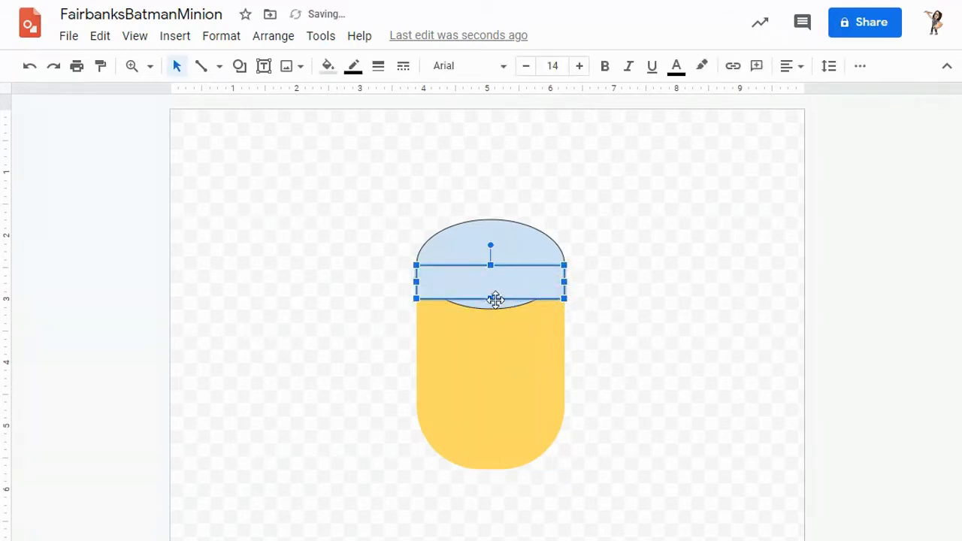
left_click_drag(491, 298, 492, 303)
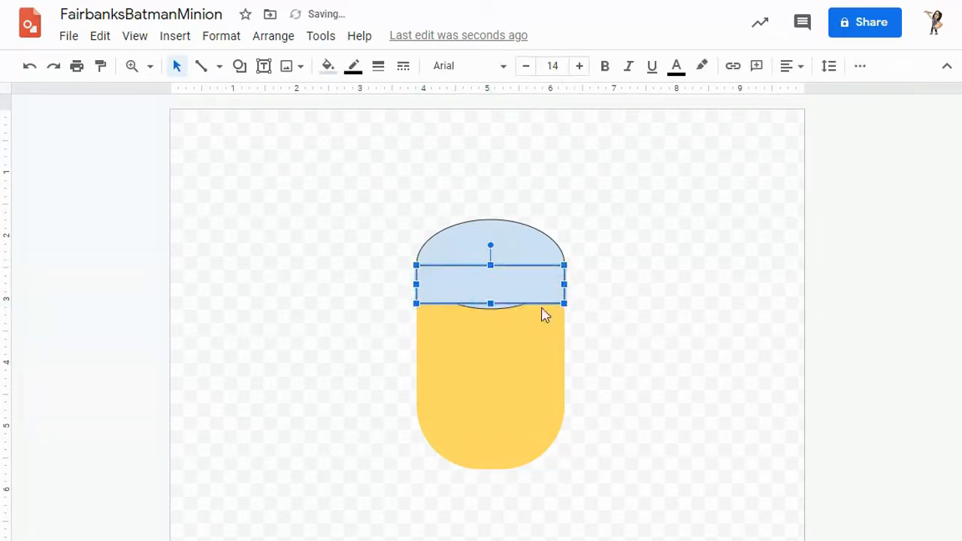
left_click(410, 304)
left_click(485, 294)
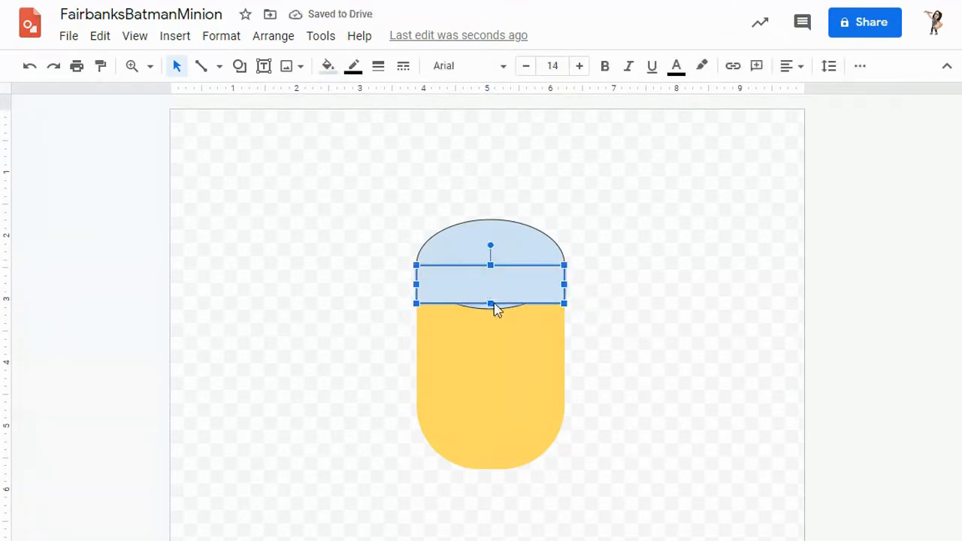
left_click_drag(490, 306, 490, 298)
left_click(415, 223)
Draw a triangle across the body's full width, about 0.4 in tall, directly below the rectangle
left_click(240, 66)
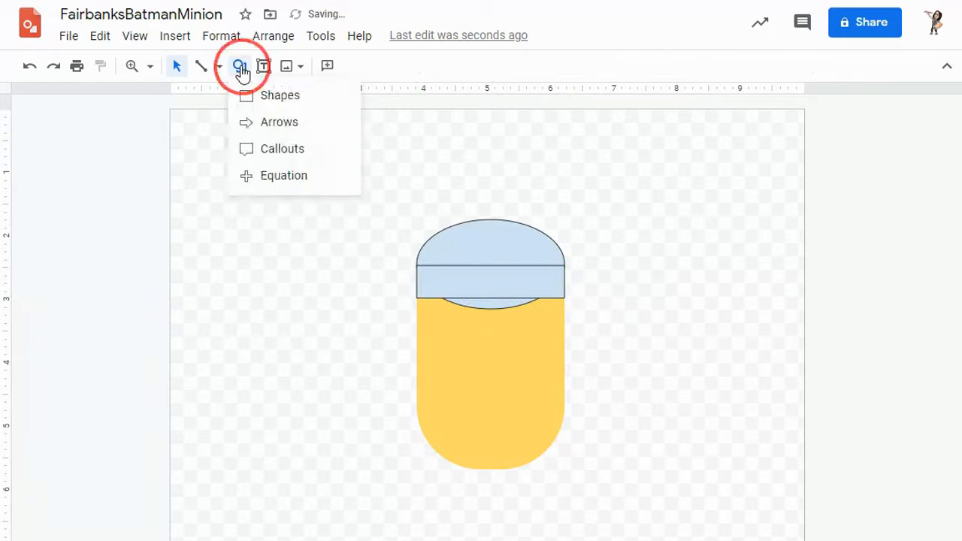
mouse_move(281, 104)
left_click(389, 138)
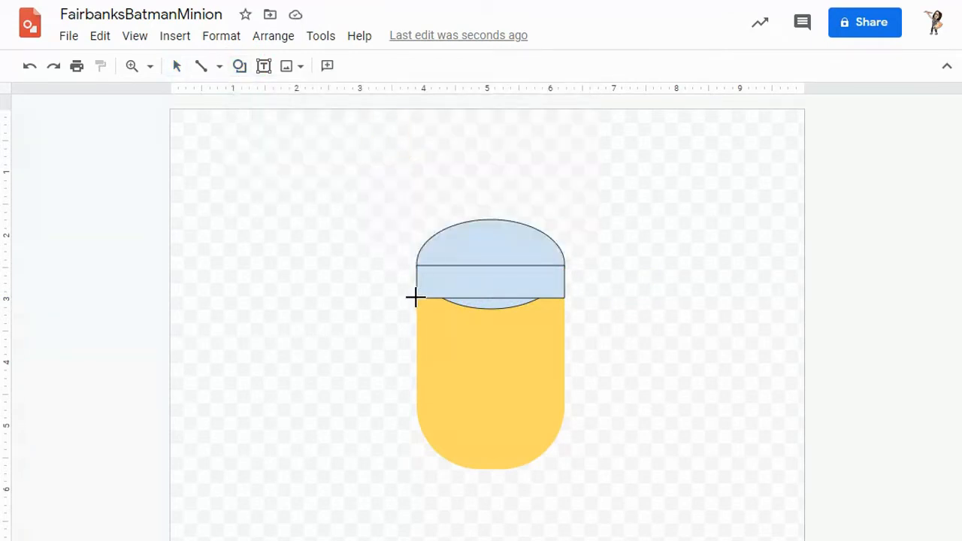
left_click_drag(415, 298, 563, 321)
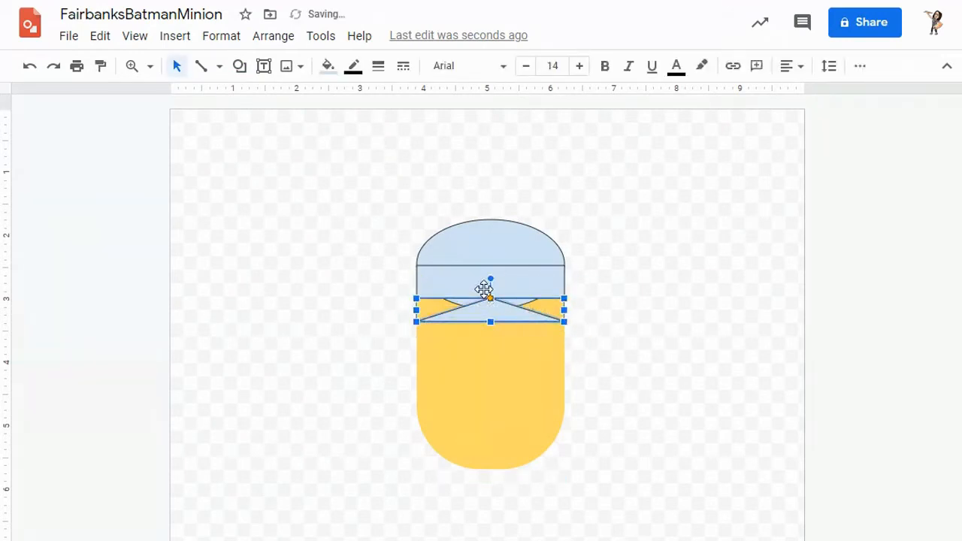
Rotate the triangle 180 degrees so its tip points straight down from the rectangle
left_click_drag(487, 279, 499, 346)
mouse_move(499, 347)
left_mouse_down()
mouse_move(462, 354)
mouse_move(490, 343)
left_mouse_up()
left_click(606, 301)
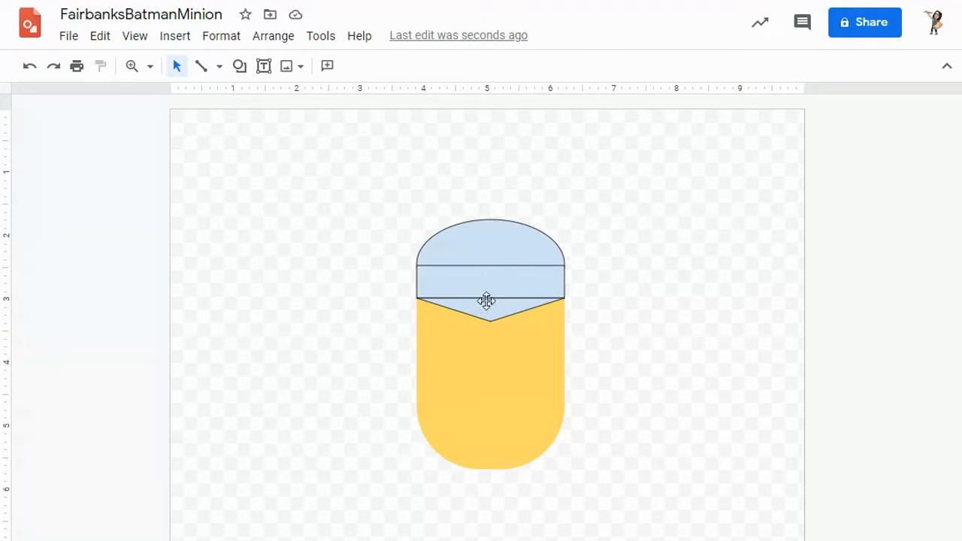
Select the oval, rectangle and triangle of the mask together and fill them with black
left_click(494, 249)
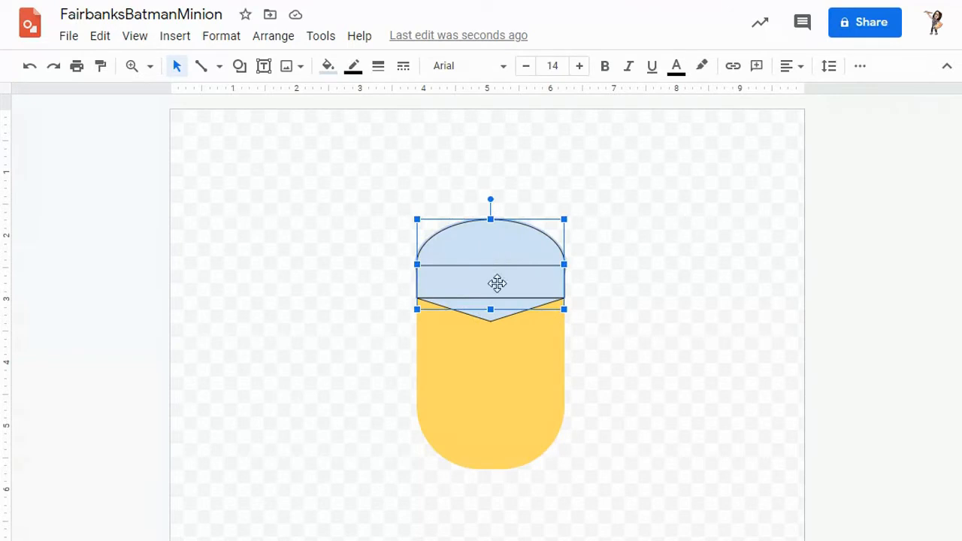
left_click(495, 283, "shift")
left_click(507, 309, "shift")
left_click(329, 67)
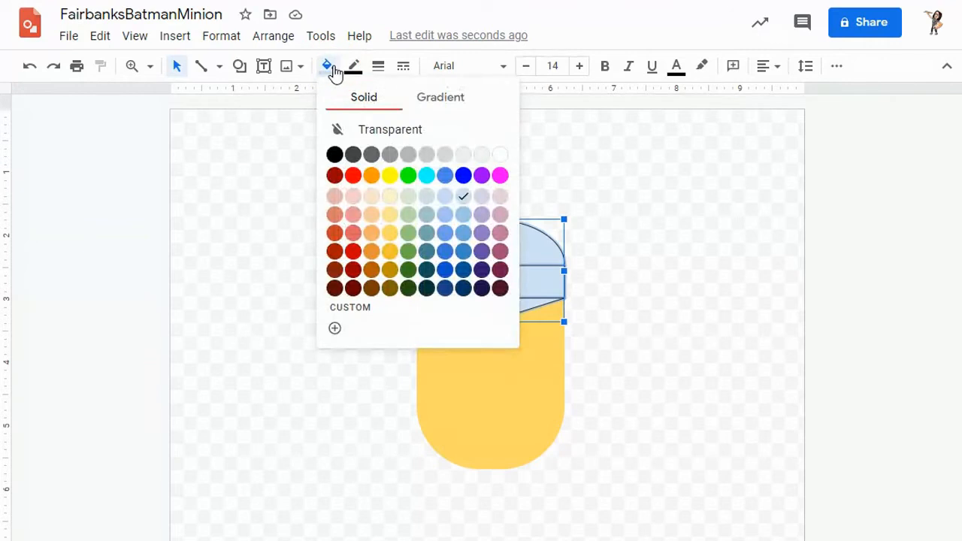
left_click(335, 157)
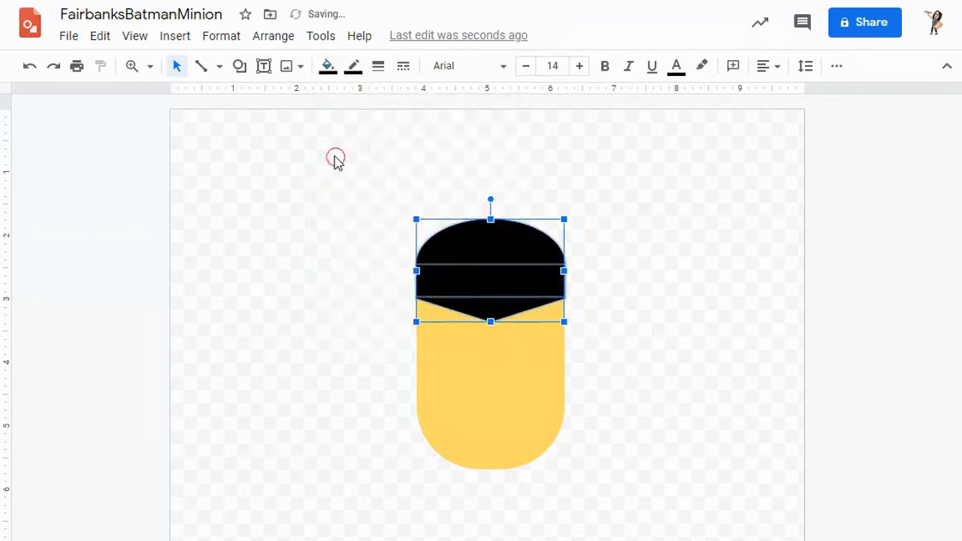
Draw a rounded rectangle about 2.3 in wide and 1 in tall over the body's lower end, with its corners fully rounded
left_click(621, 268)
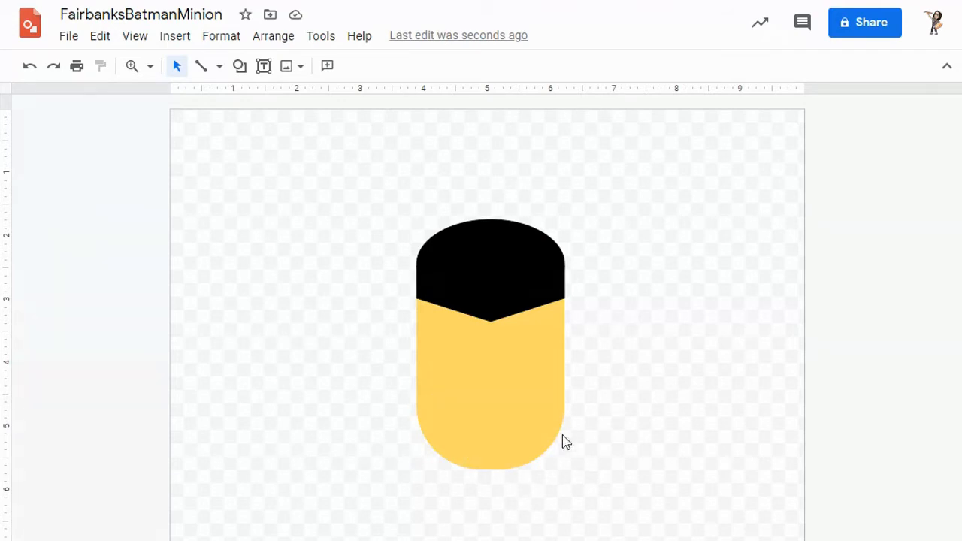
left_click(239, 67)
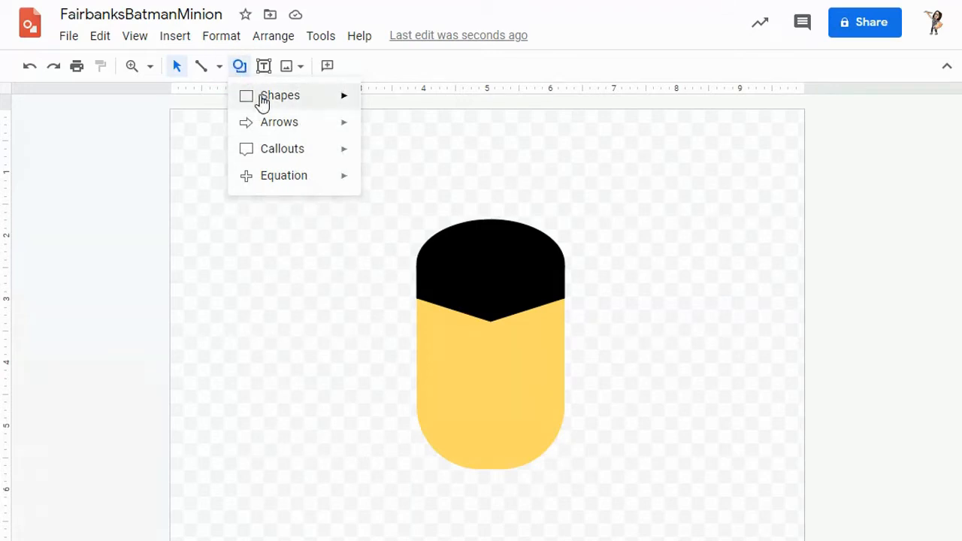
mouse_move(263, 103)
left_click(393, 102)
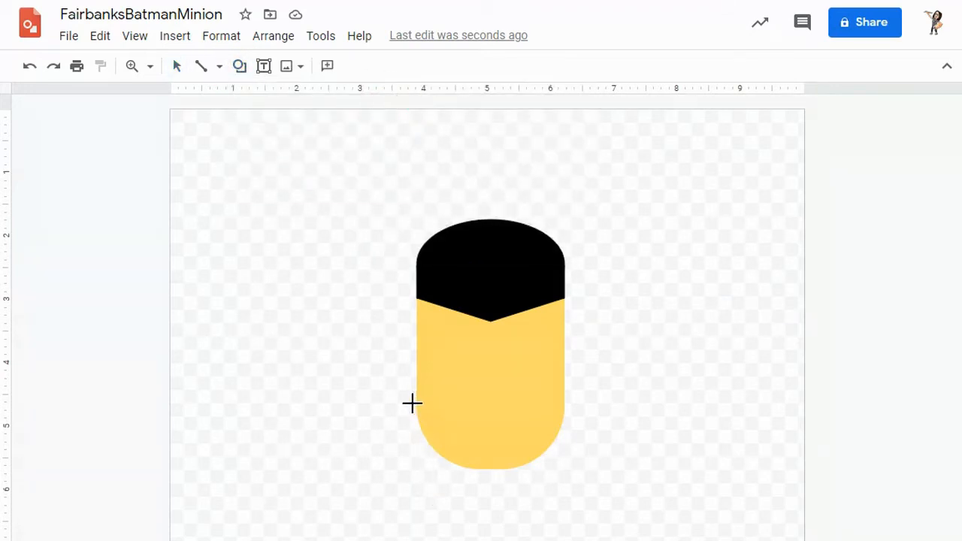
left_click_drag(417, 406, 561, 471)
left_click_drag(428, 406, 454, 410)
left_click(595, 419)
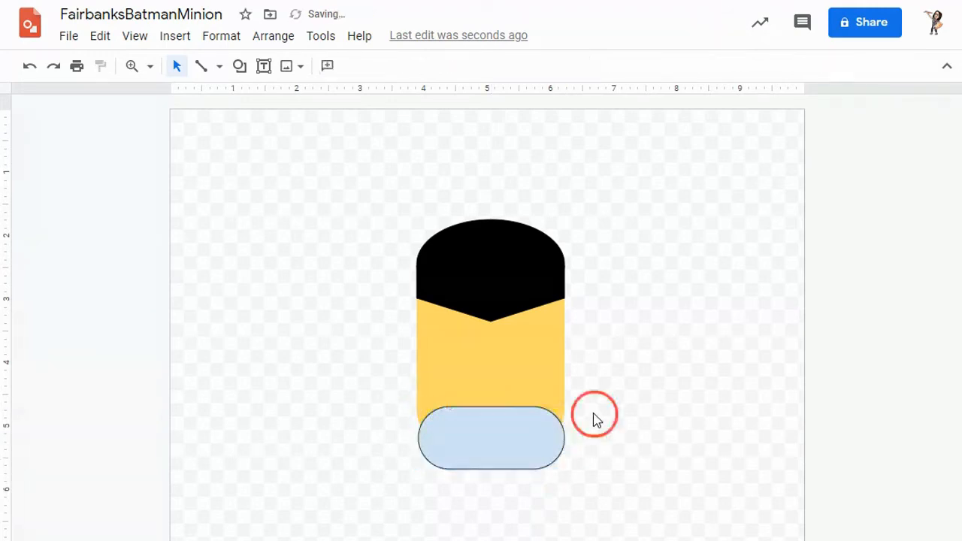
Align the rounded rectangle with the body's lower end and extend its upper edge slightly upward
left_click(501, 442)
mouse_move(503, 442)
left_mouse_down()
mouse_move(503, 433)
mouse_move(496, 447)
left_mouse_up()
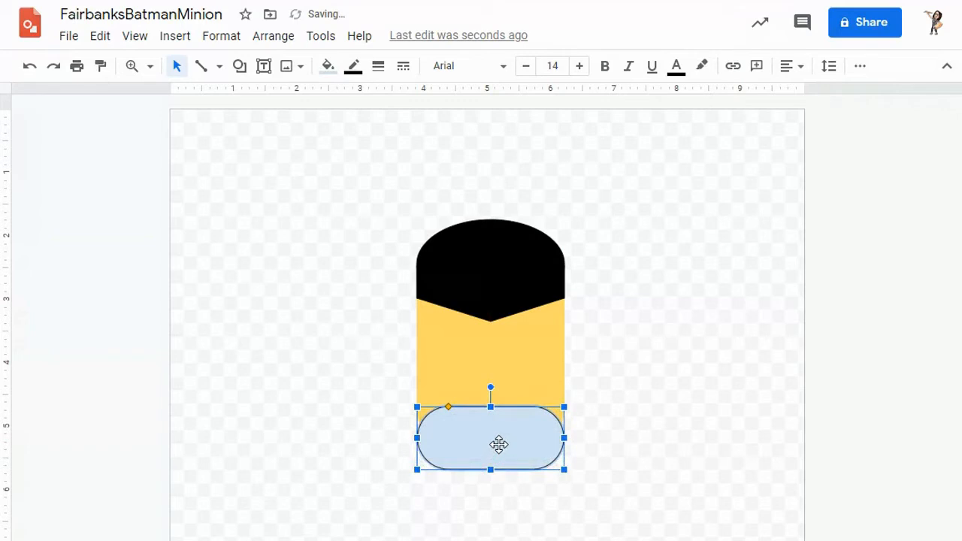
left_click(587, 424)
left_click(530, 437)
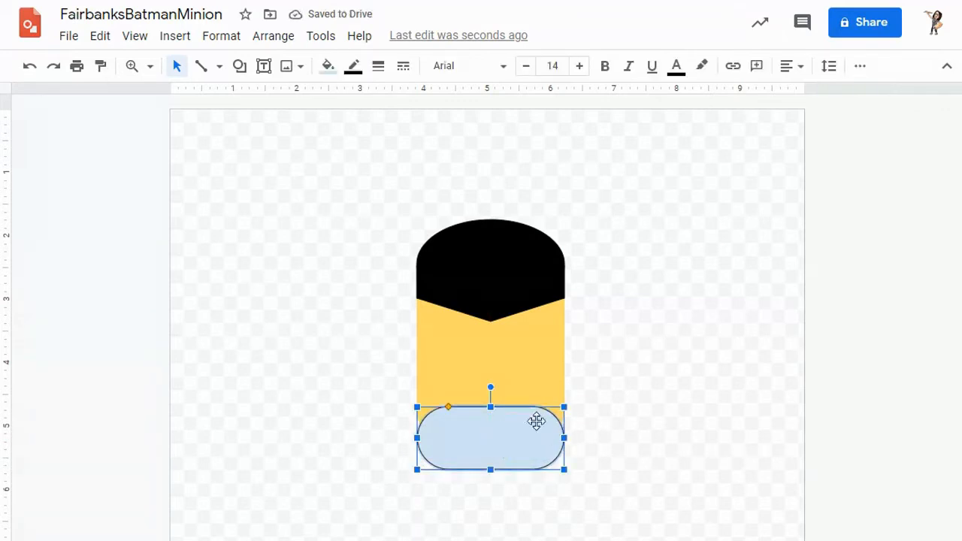
left_click_drag(490, 403, 492, 401)
left_click(646, 398)
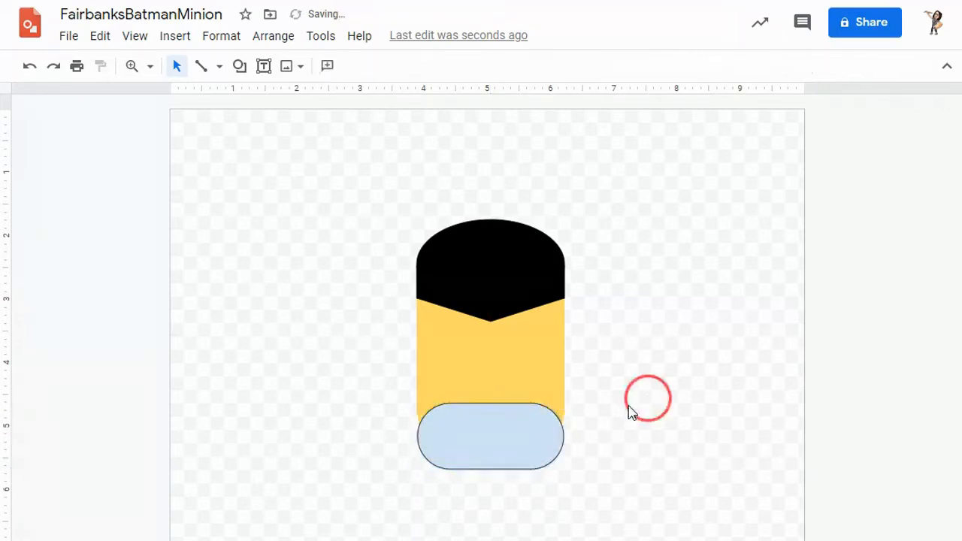
left_click_drag(509, 434, 511, 429)
left_click(632, 441)
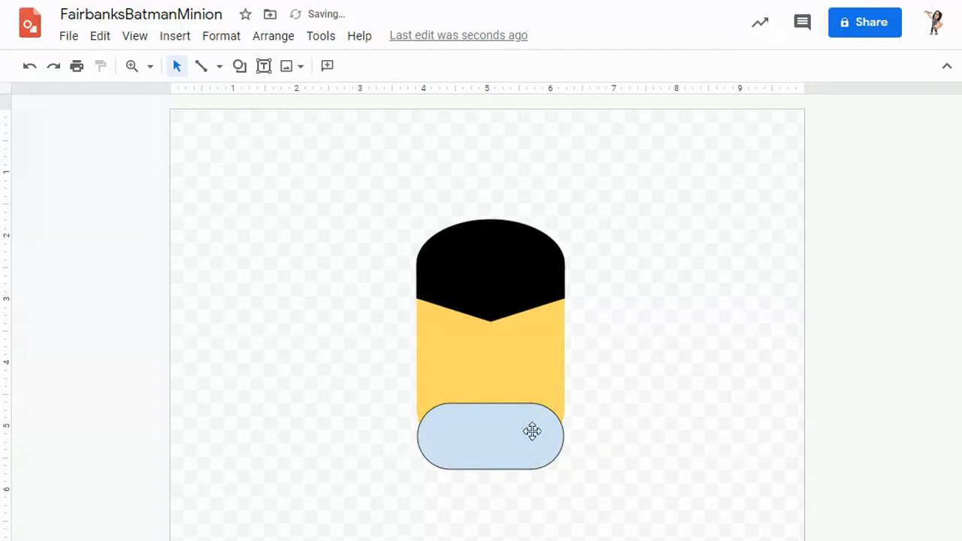
Fill the rounded rectangle with medium grey and make its outline transparent
left_click(497, 426)
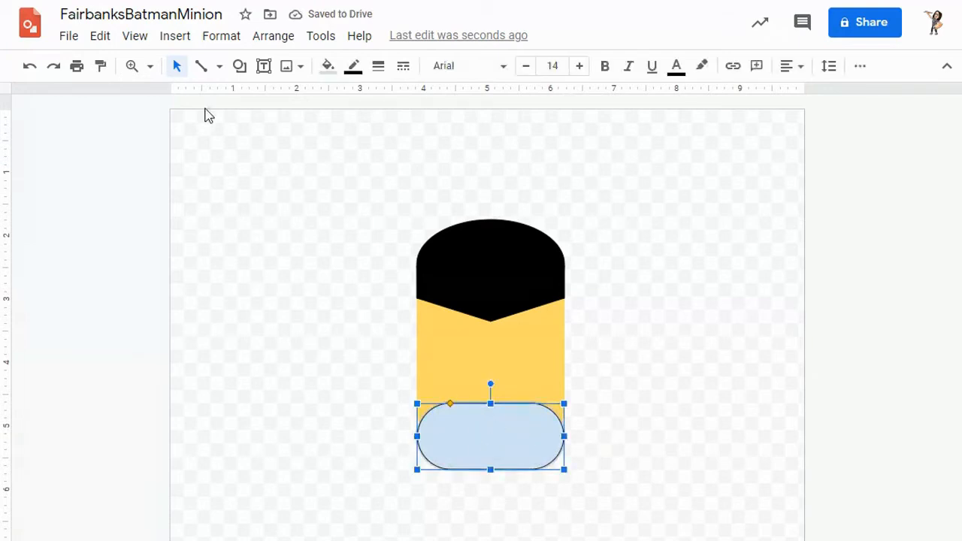
left_click(327, 68)
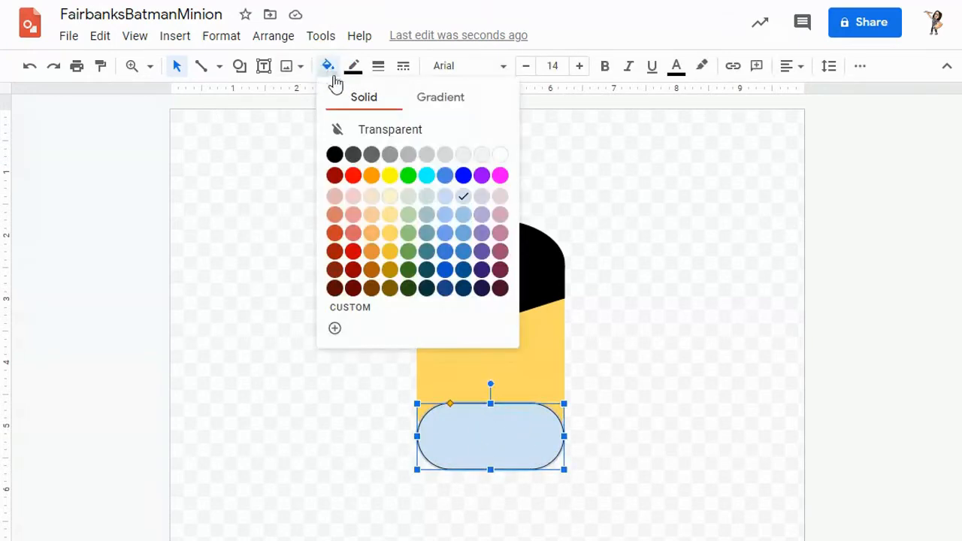
left_click(390, 155)
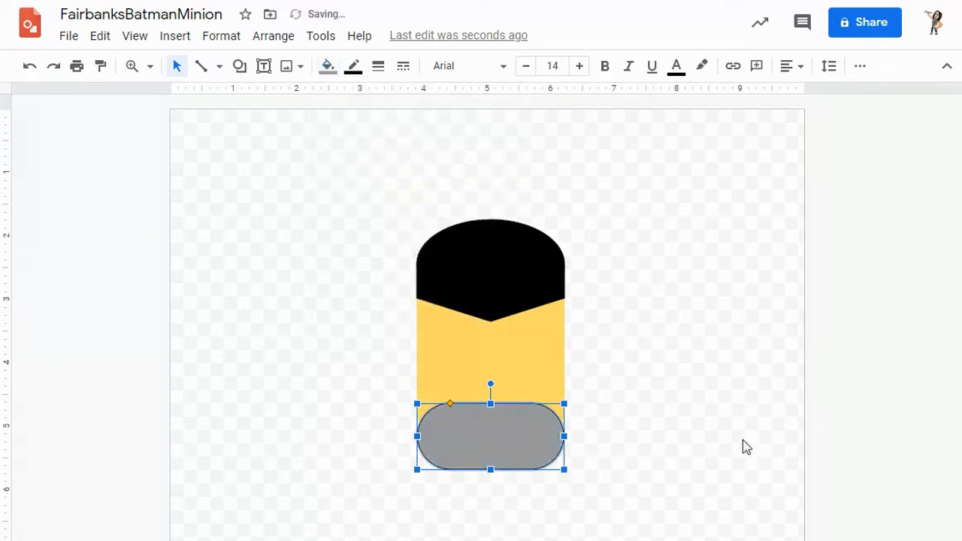
left_click(353, 68)
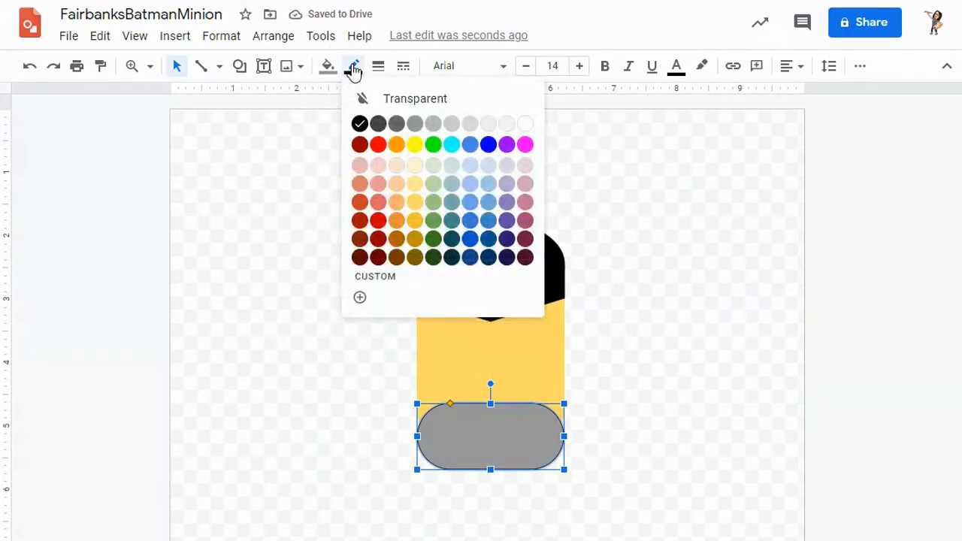
left_click(428, 107)
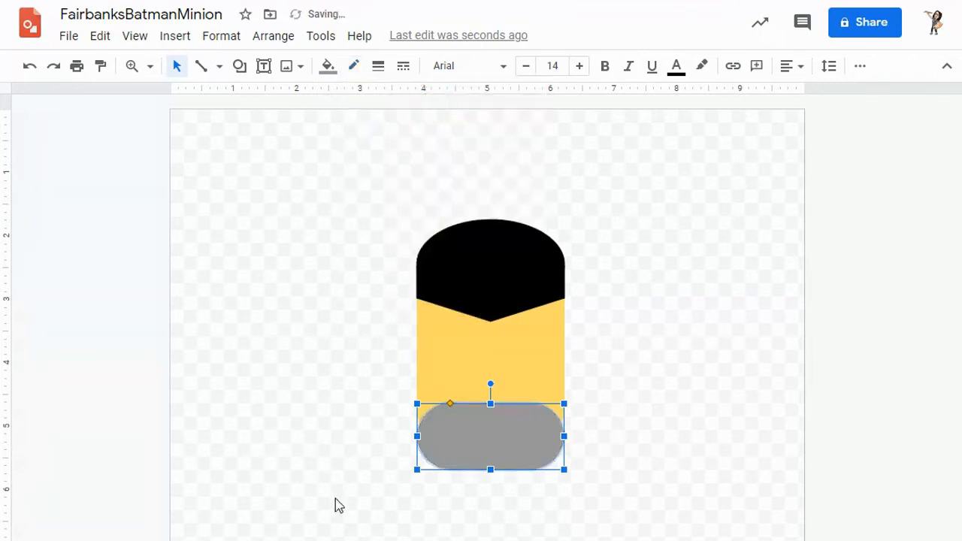
left_click(705, 434)
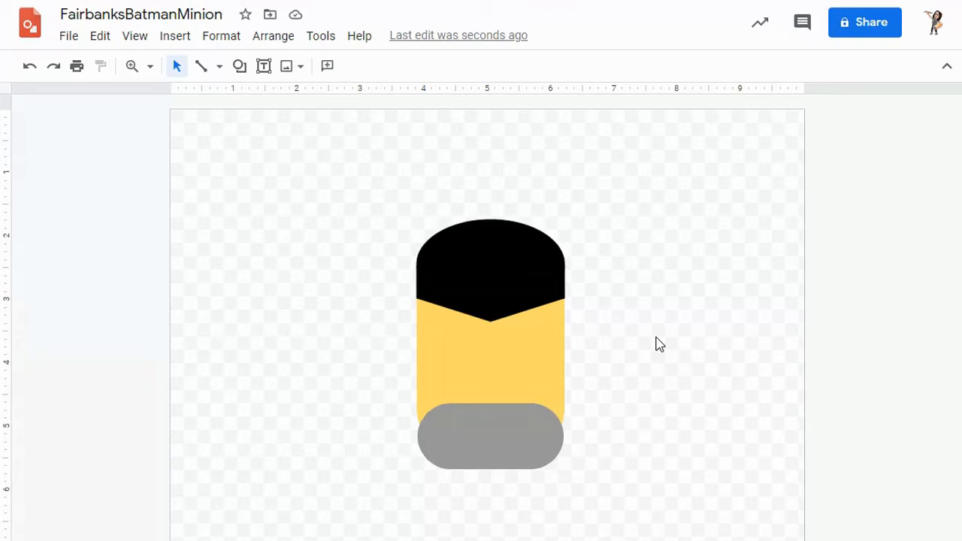
Draw an oval across the body's full width overlapping the grey shape, and stretch its upper edge to make it about 1.2 in tall
left_click(131, 66)
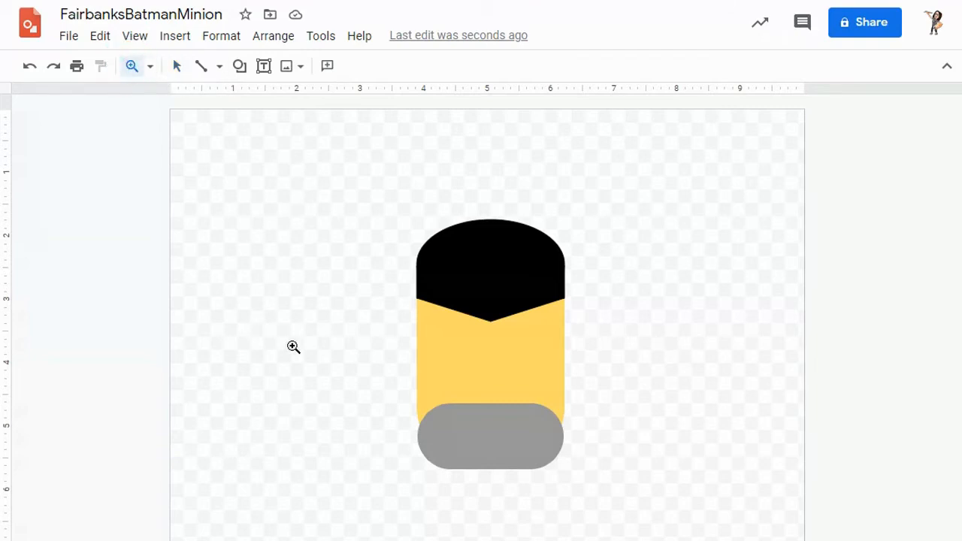
left_click(306, 350)
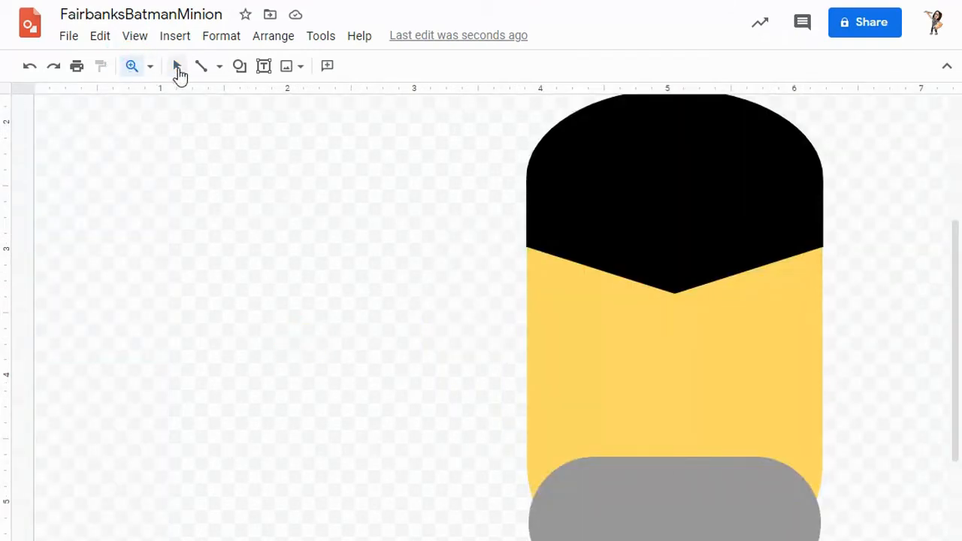
left_click(239, 66)
mouse_move(277, 103)
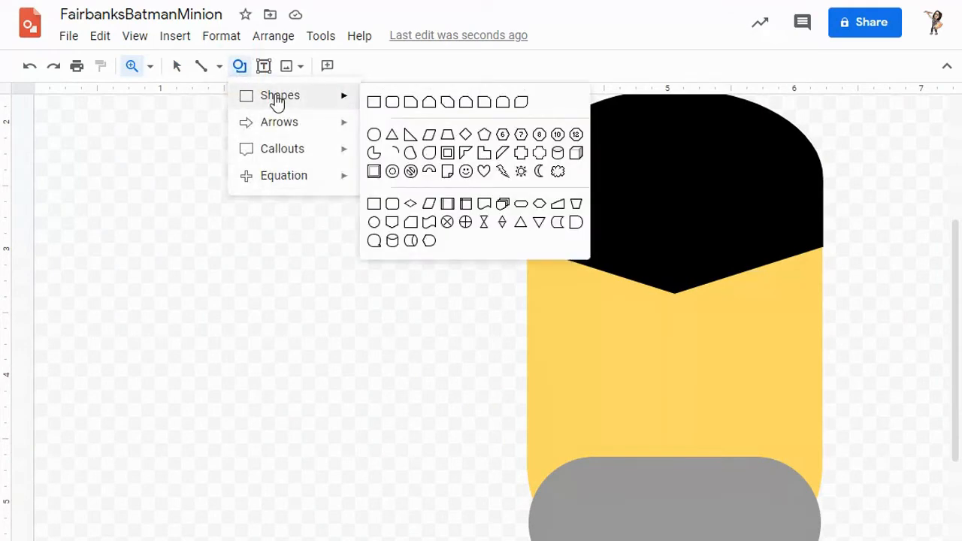
left_click(374, 134)
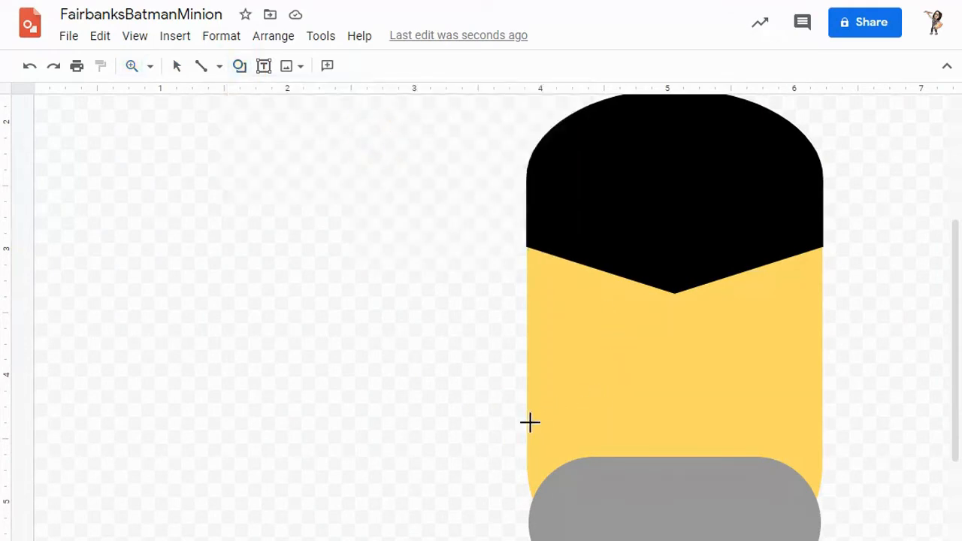
left_click_drag(527, 422, 818, 536)
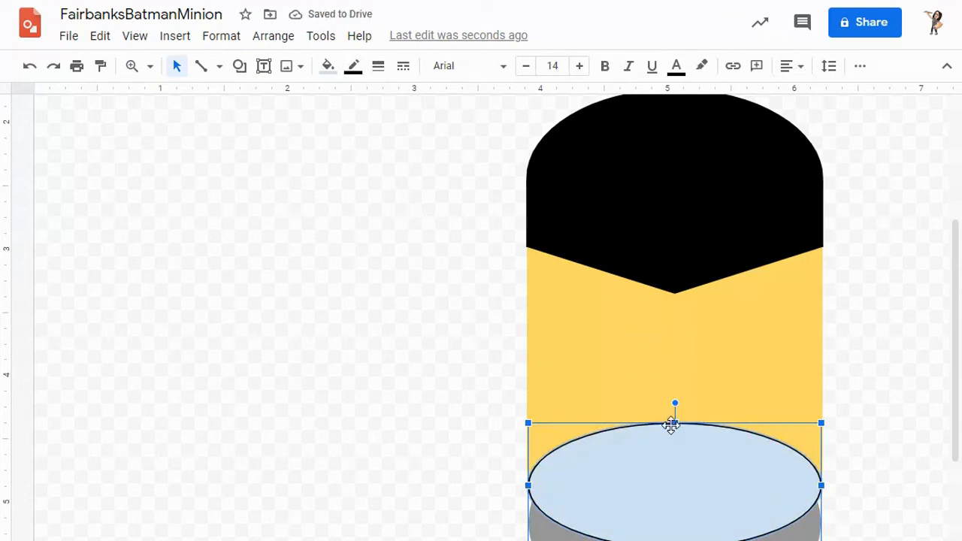
left_click_drag(674, 424, 675, 396)
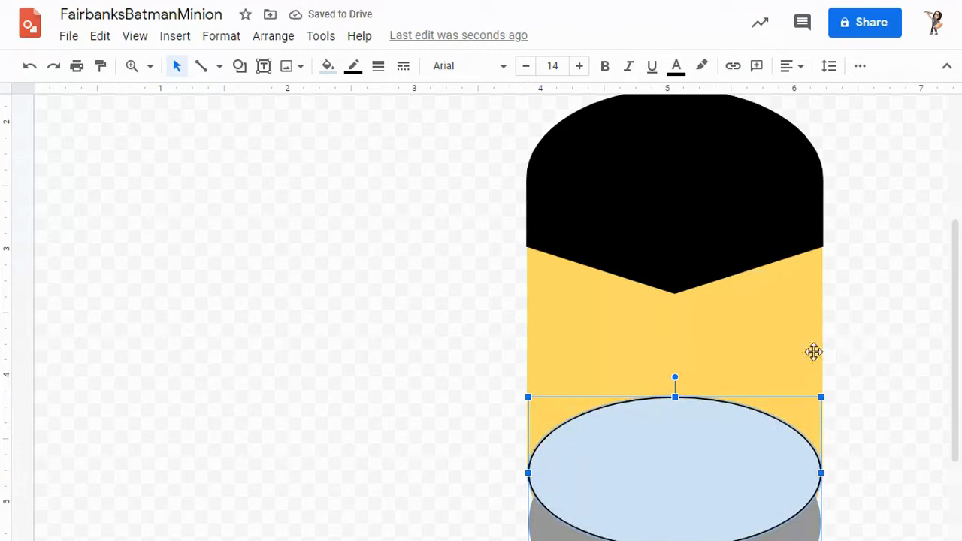
left_click(339, 172)
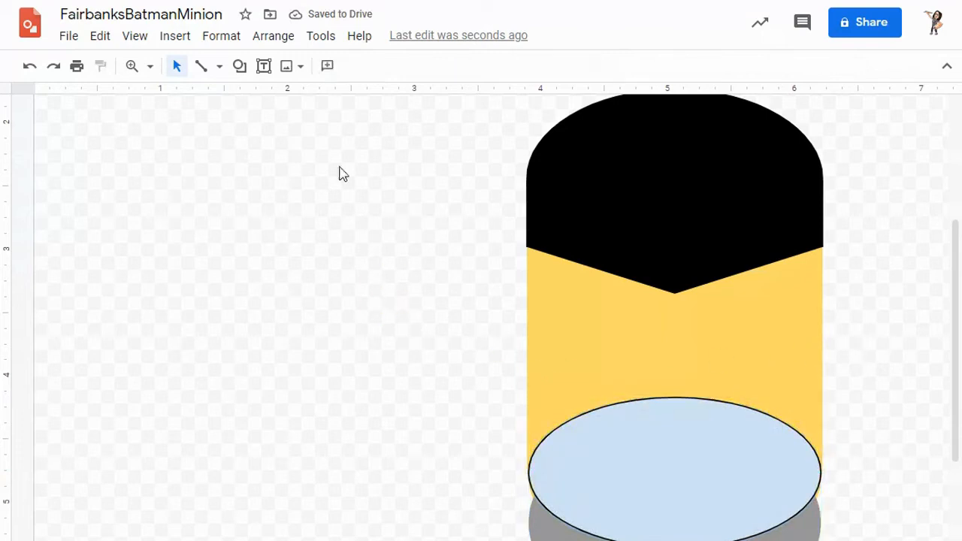
Draw a triangle about 1.1 in wide and 0.8 in tall, rotated 90 degrees clockwise, with its base along the body's left edge
left_click(240, 68)
mouse_move(261, 105)
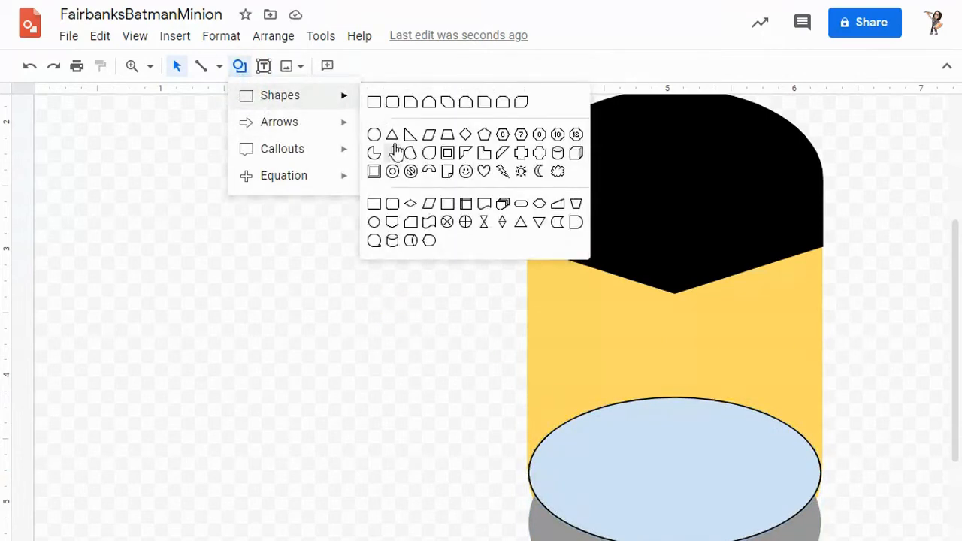
left_click(394, 149)
left_click_drag(528, 366, 668, 467)
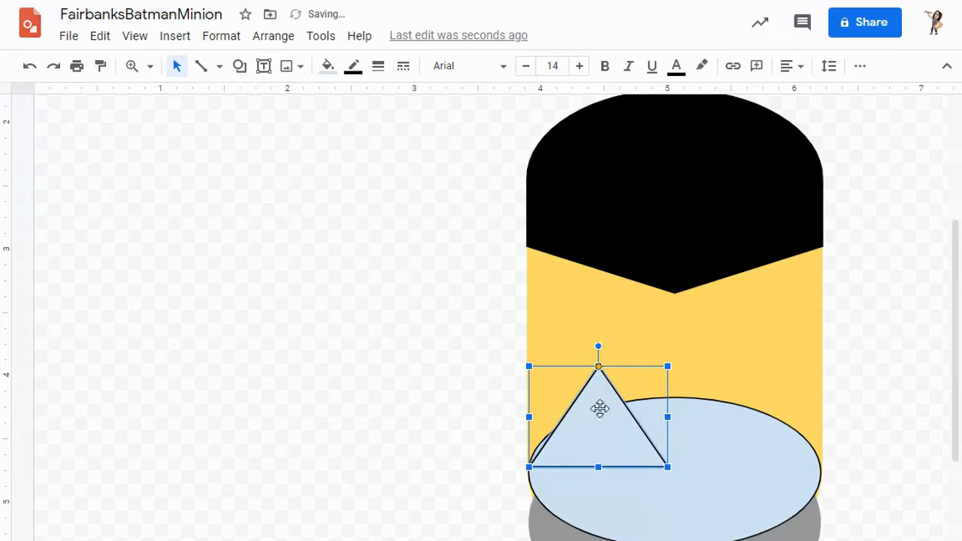
left_click_drag(598, 346, 683, 425)
left_click_drag(597, 417, 577, 415)
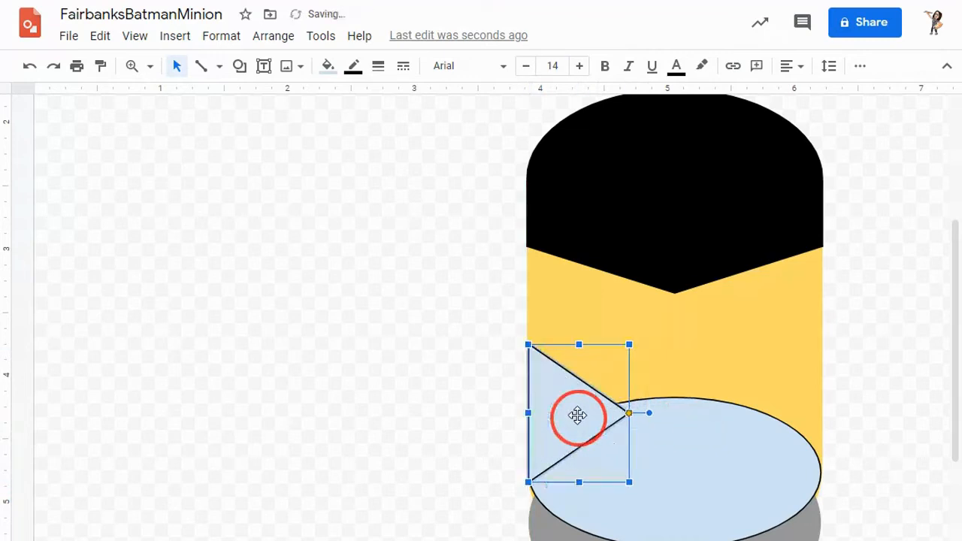
Widen the oval slightly to the right so it matches the body's right edge
left_click(535, 492)
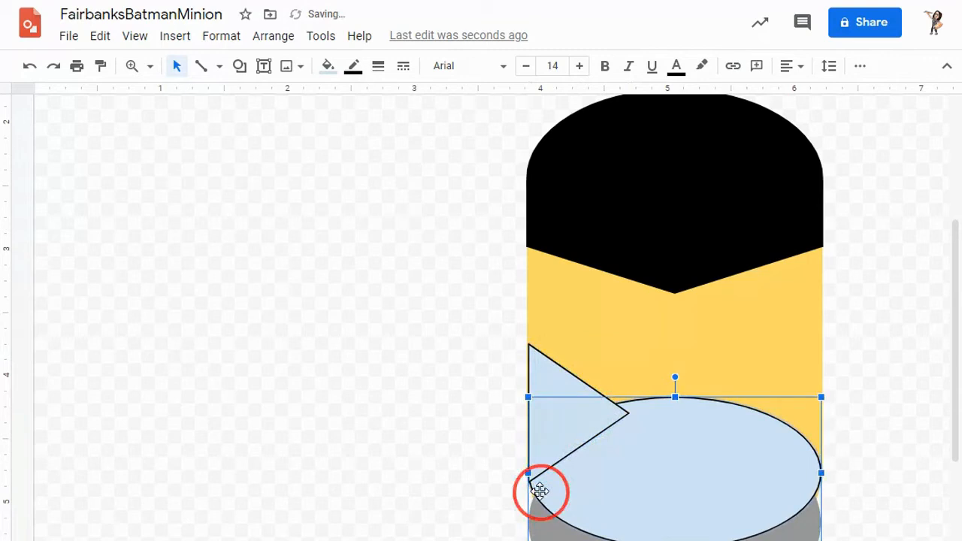
left_click_drag(528, 474, 528, 475)
left_click(879, 397)
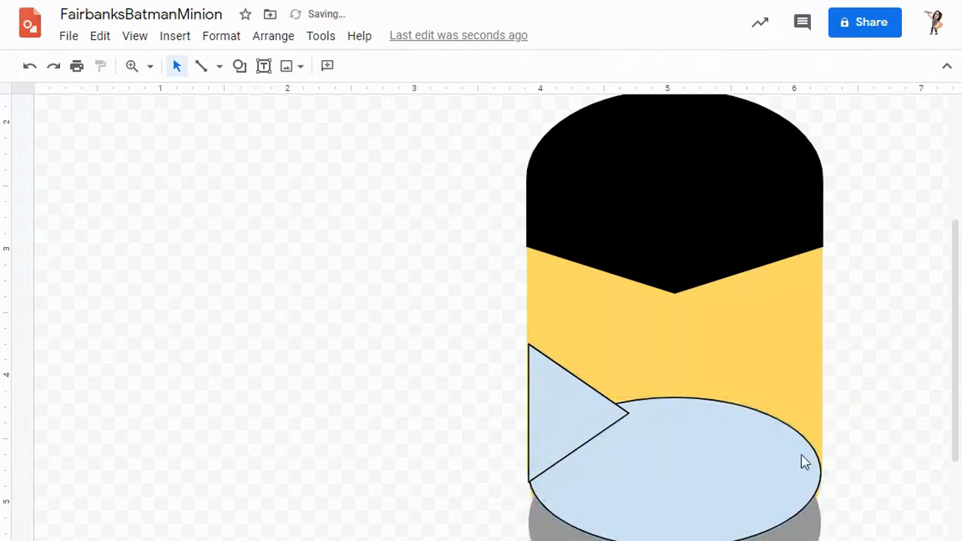
left_click(801, 463)
left_click_drag(821, 472, 827, 473)
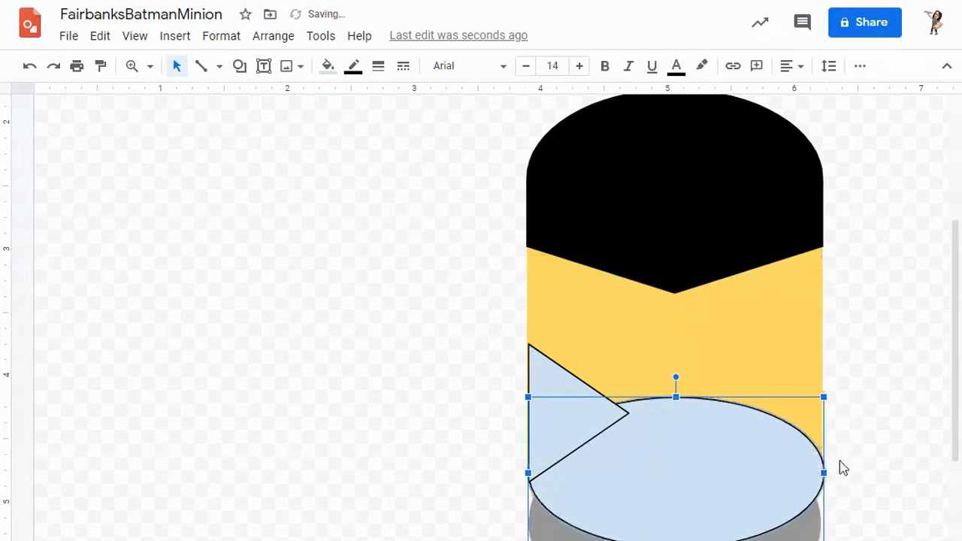
left_click(863, 442)
Stretch the triangle horizontally until its tip reaches the body's vertical centre line
left_click(542, 405)
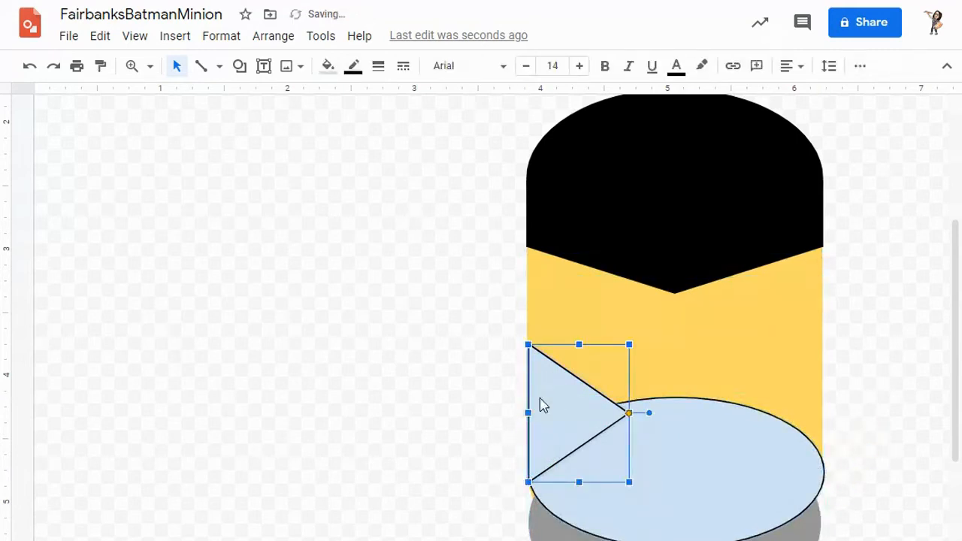
left_click_drag(627, 409, 674, 413)
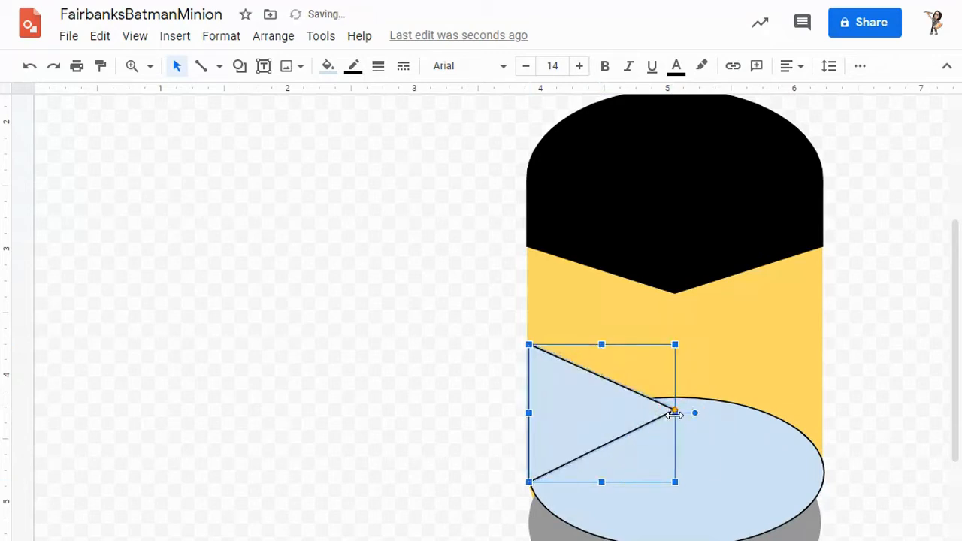
Duplicate the triangle, rotate the copy 180 degrees and place its base along the body's right edge
key("ctrl+d")
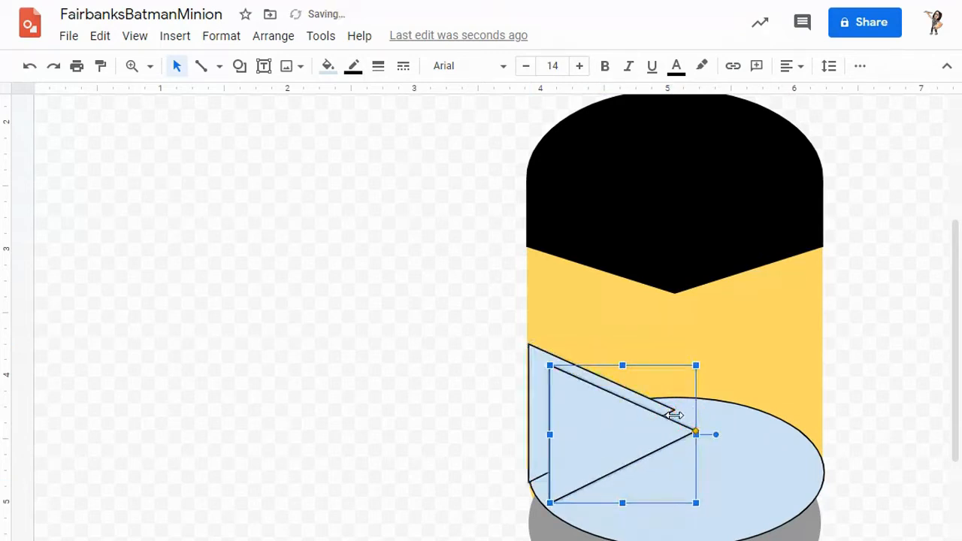
left_click_drag(615, 436, 706, 379)
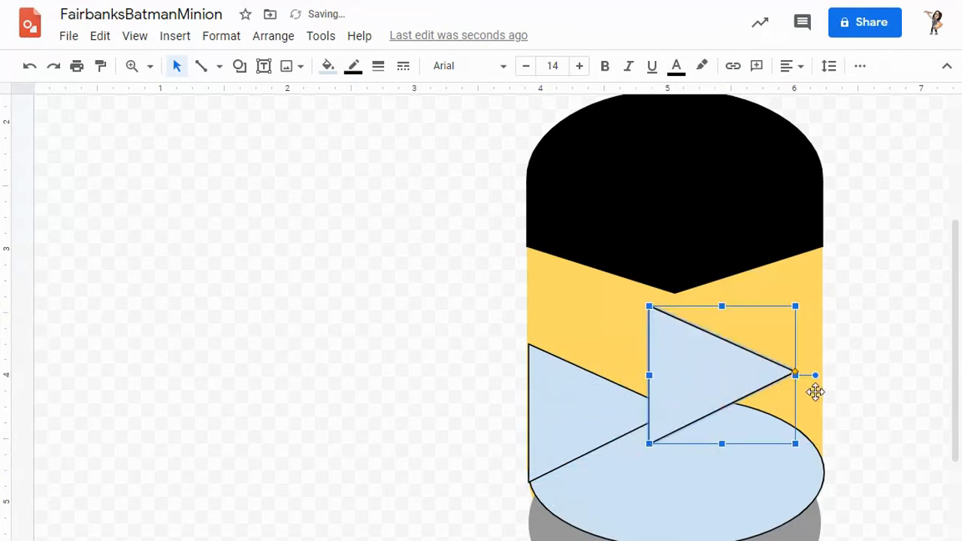
left_click_drag(816, 374, 629, 376)
left_click_drag(745, 397, 787, 408)
left_click(848, 393)
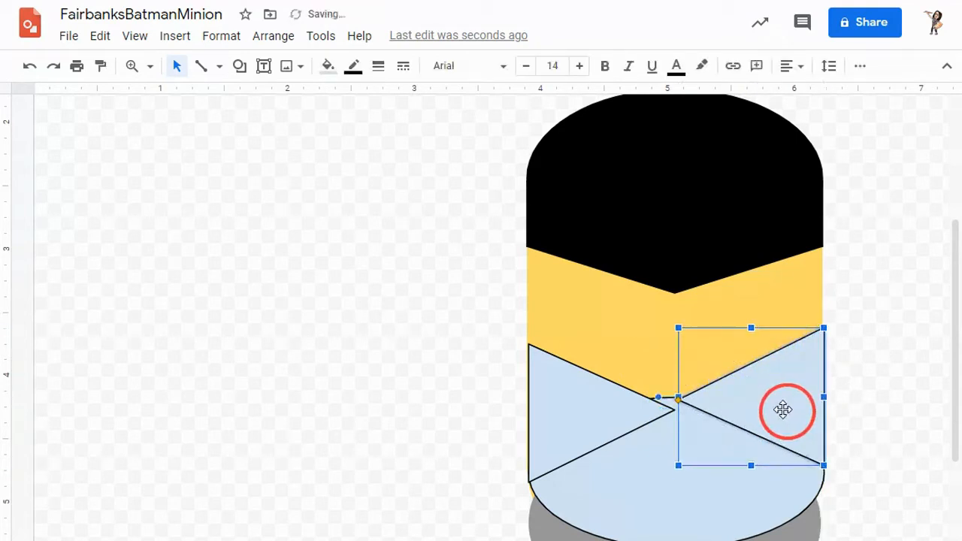
Move the left triangle up slightly so its tip lines up with the right triangle's tip
left_click_drag(614, 426, 615, 414)
left_click_drag(618, 419, 614, 414)
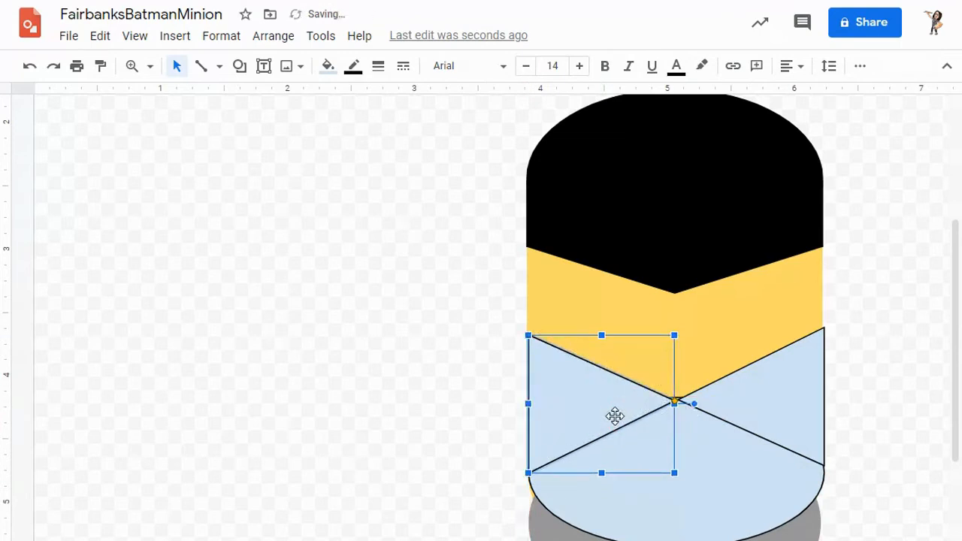
left_click(895, 398)
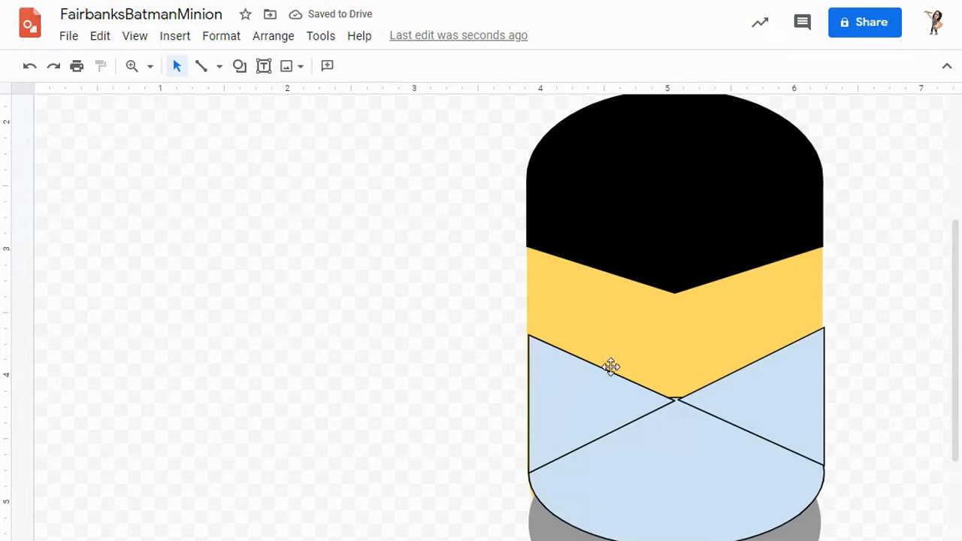
left_click(587, 390)
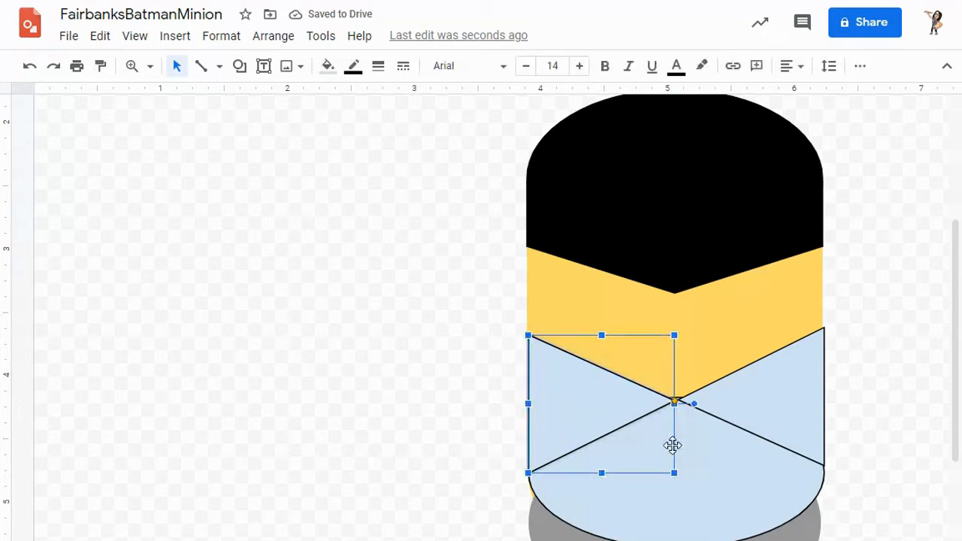
Fill the light-blue oval and both triangles of the suit with black
left_click(716, 462)
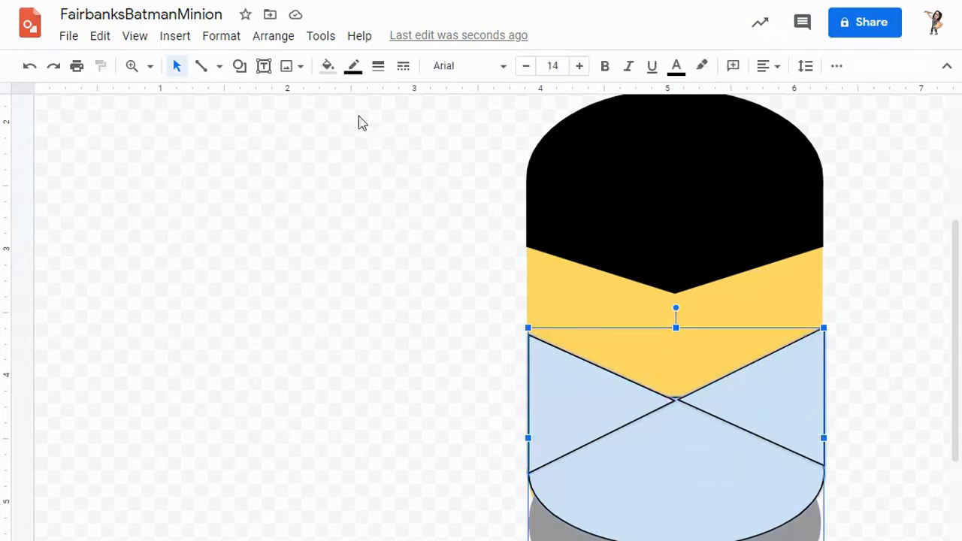
left_click(327, 66)
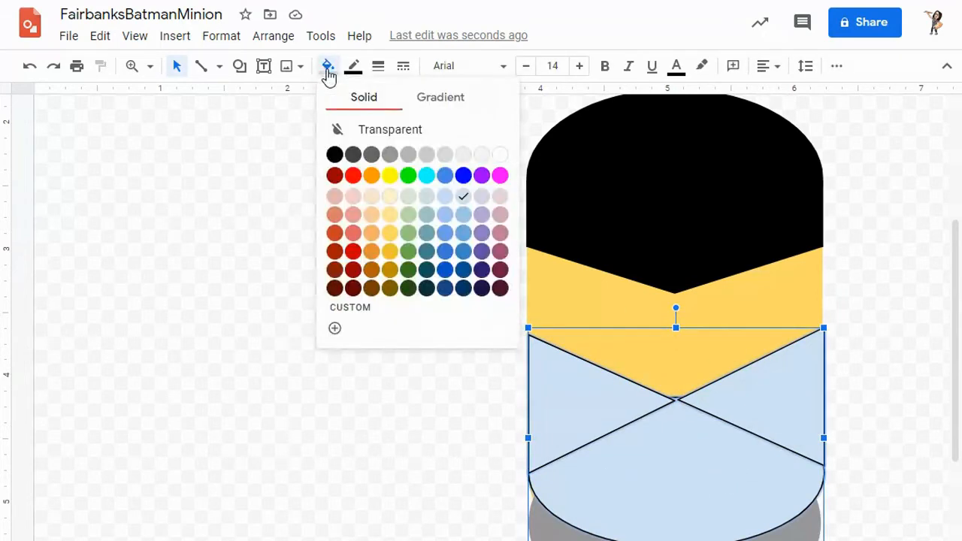
left_click(335, 156)
left_click(896, 381)
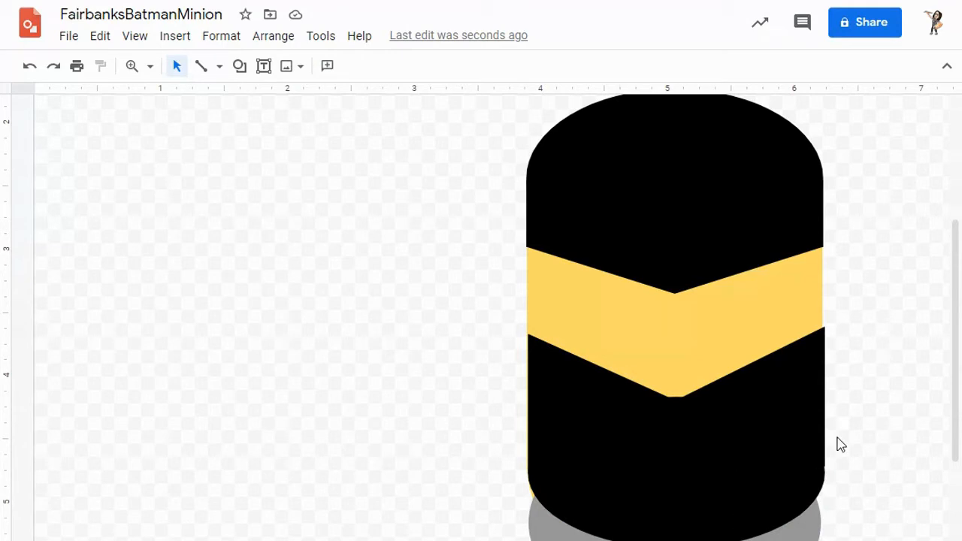
Extend the grey rounded rectangle upward behind the black oval and align its sides with the body's edges
scroll(839, 444, "down", 1)
left_click(730, 484)
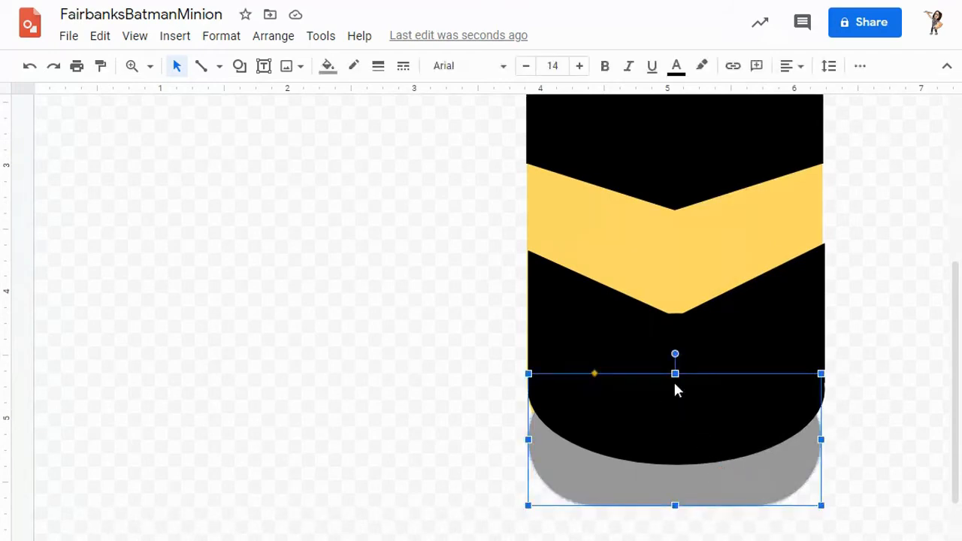
left_click_drag(675, 374, 663, 329)
left_click_drag(790, 464, 794, 462)
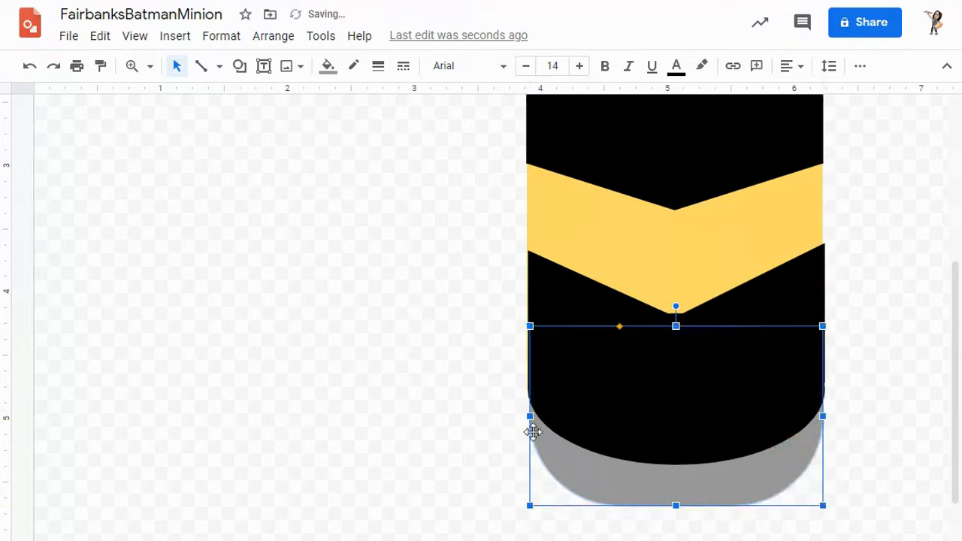
left_click_drag(531, 417, 527, 420)
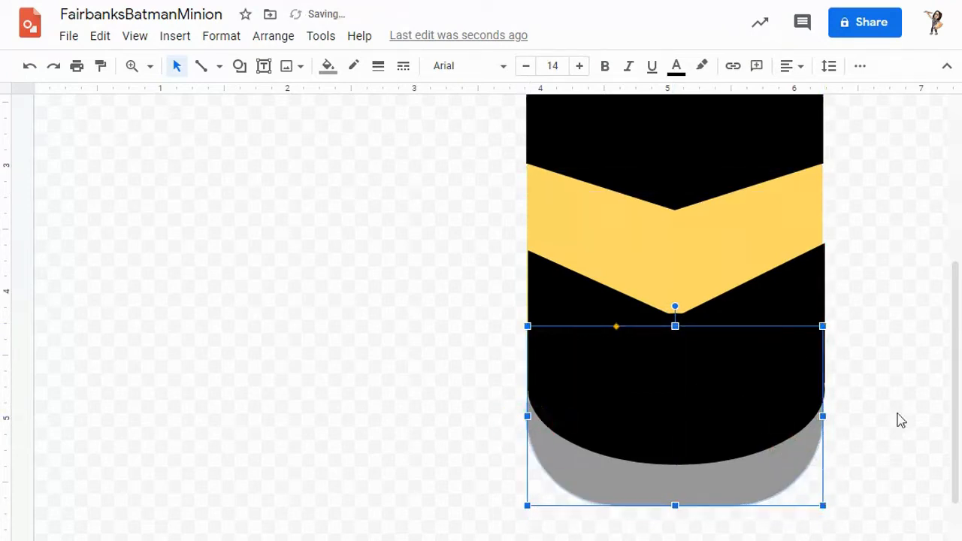
left_click(892, 420)
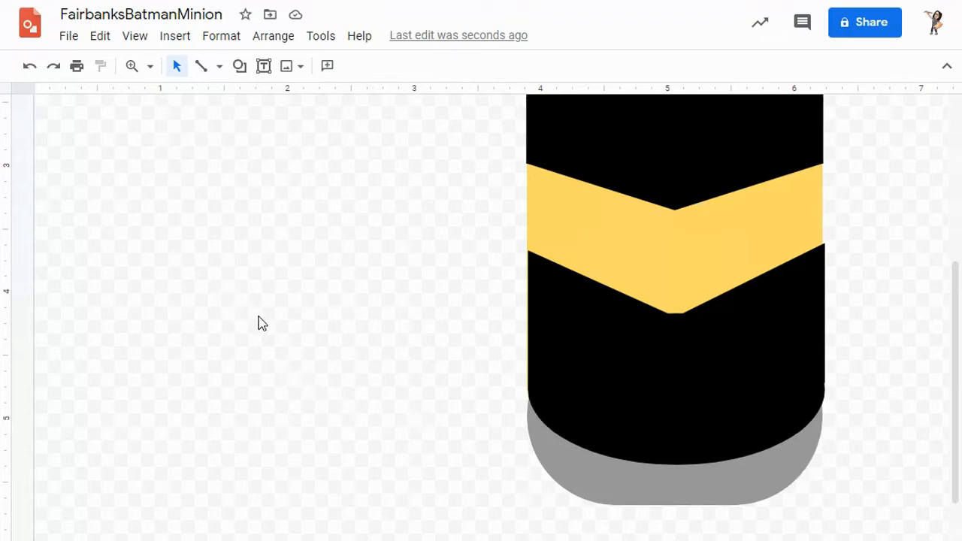
Draw a circle for the eyeball on the empty canvas left of the body and fill it with white
scroll(257, 325, "down", 1)
scroll(236, 303, "up", 3)
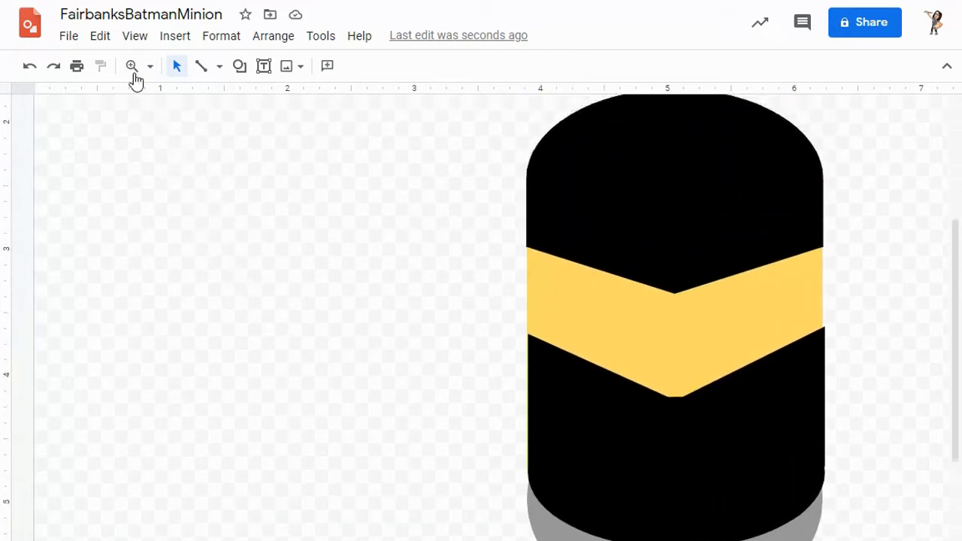
left_click(150, 67)
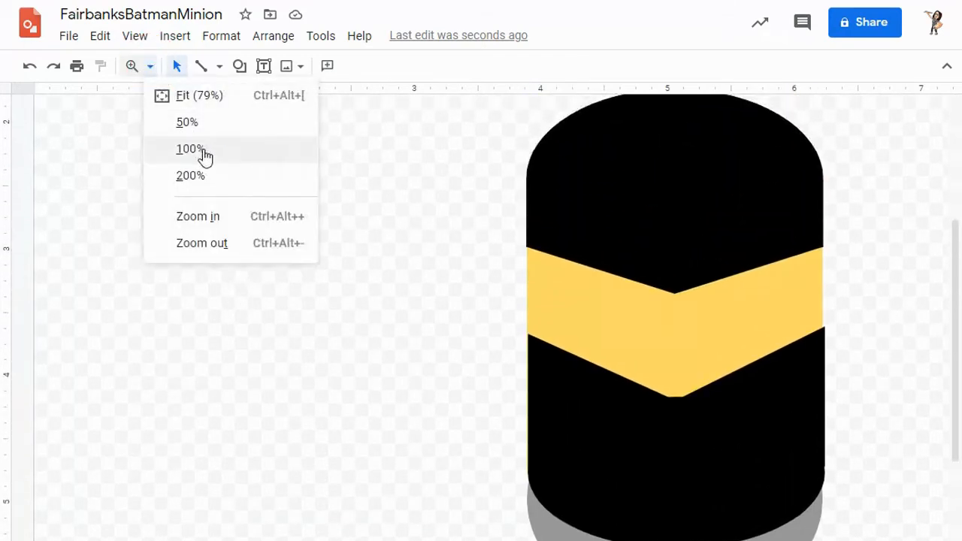
left_click(227, 217)
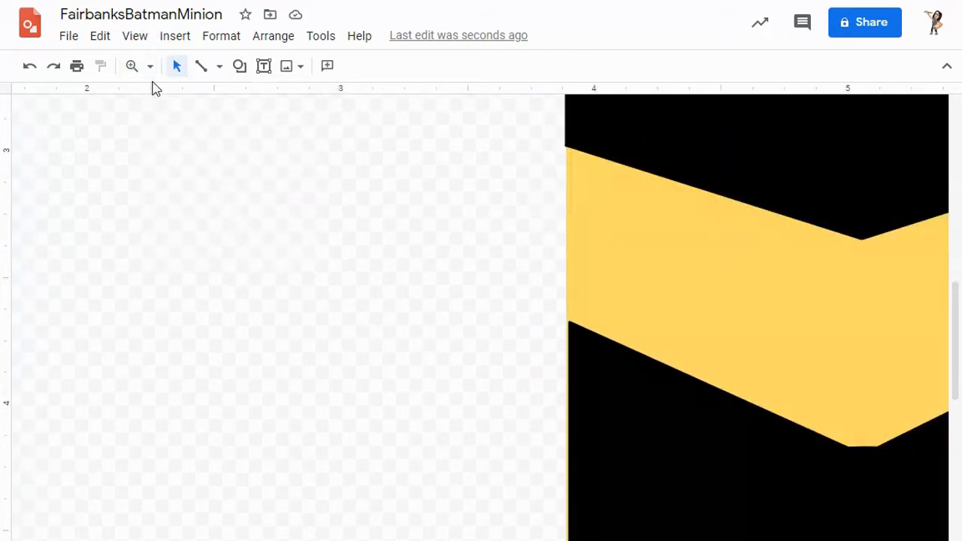
left_click(241, 68)
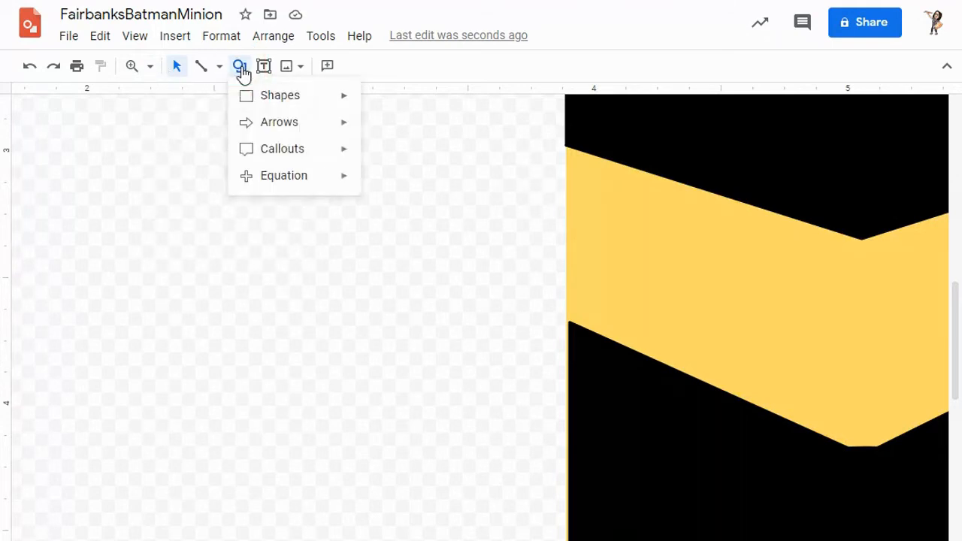
mouse_move(271, 97)
left_click(374, 135)
left_click_drag(203, 188, 412, 393)
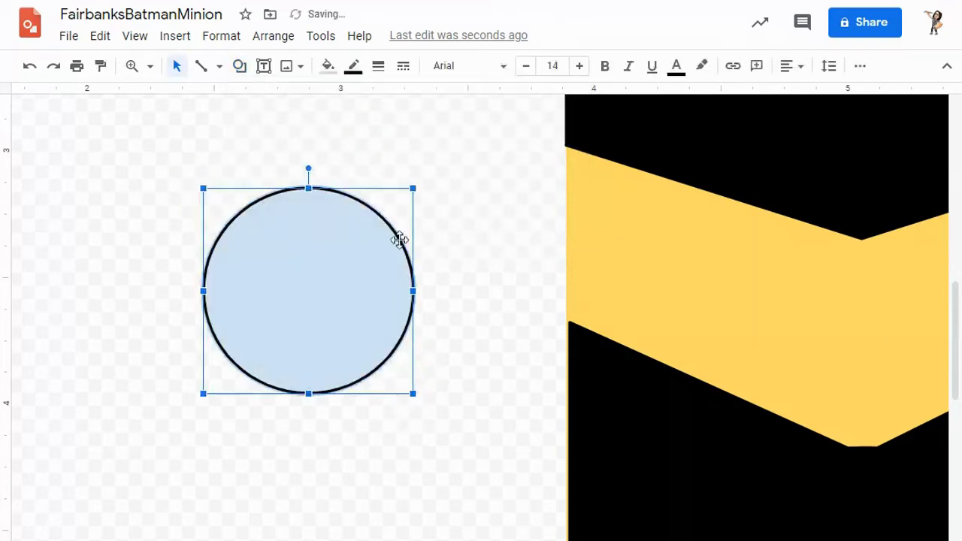
left_click(327, 70)
left_click(499, 155)
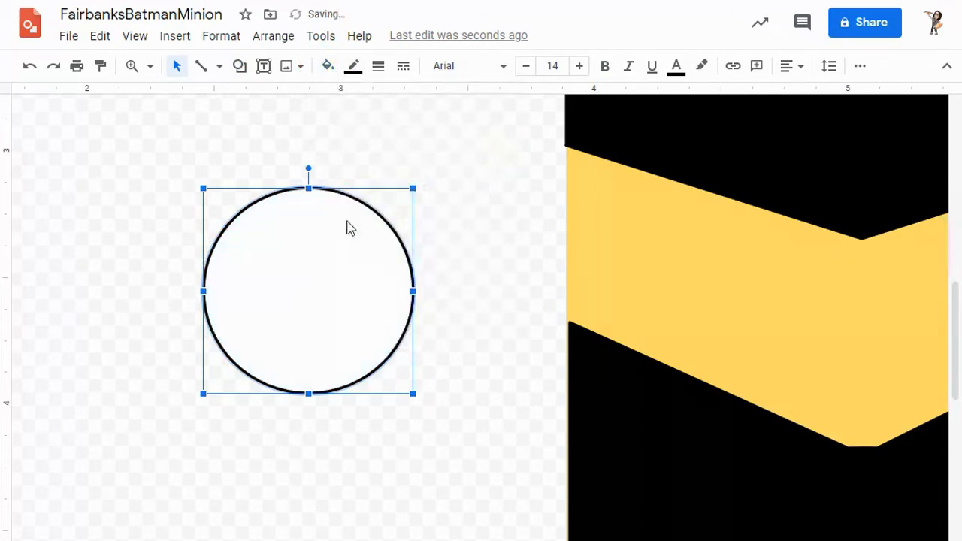
left_click(460, 278)
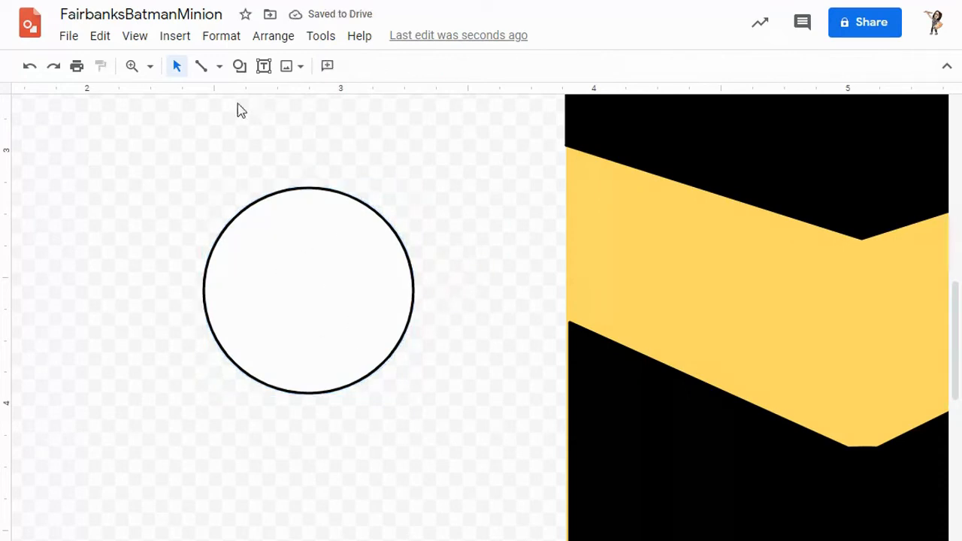
Draw a smaller oval inside the white eyeball and fill it with black
left_click(241, 67)
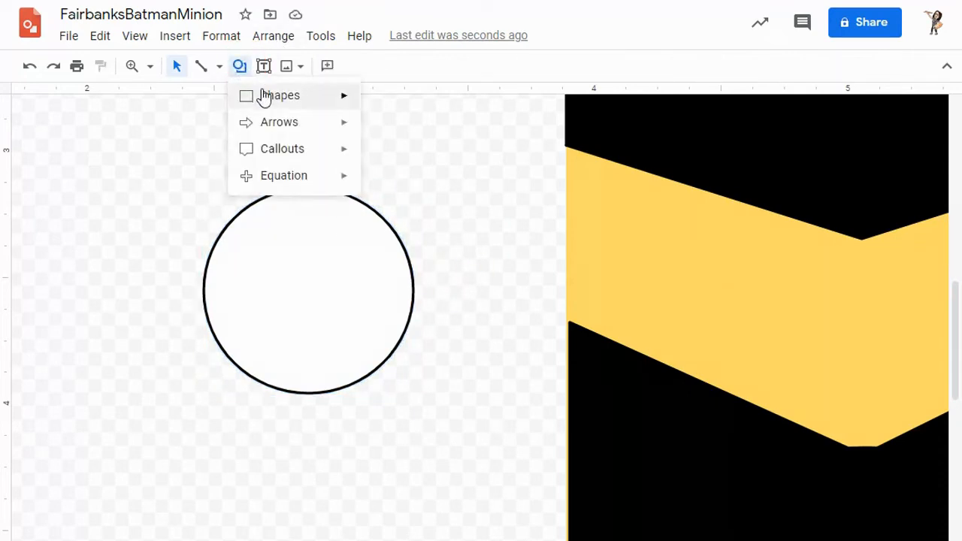
mouse_move(279, 101)
left_click(391, 136)
left_click_drag(242, 244, 391, 382)
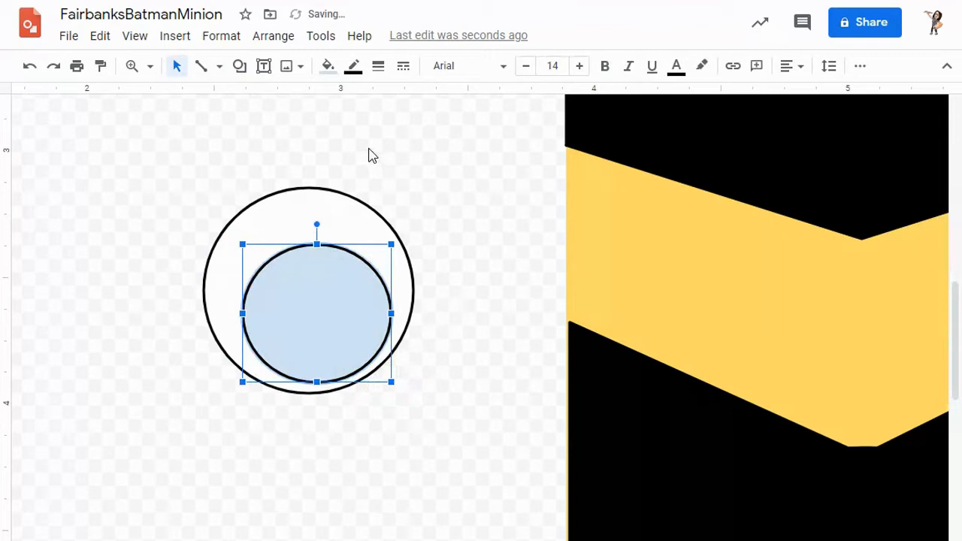
left_click(327, 69)
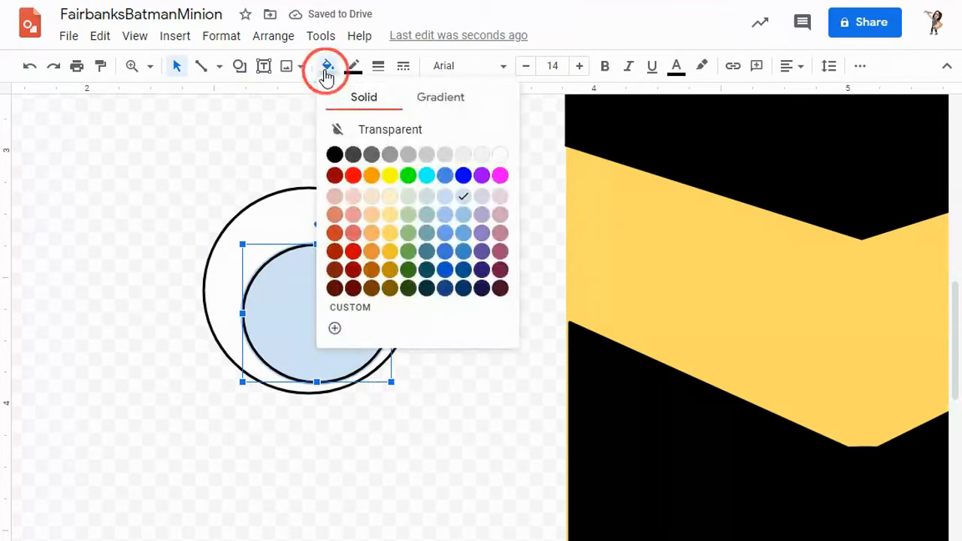
left_click(335, 155)
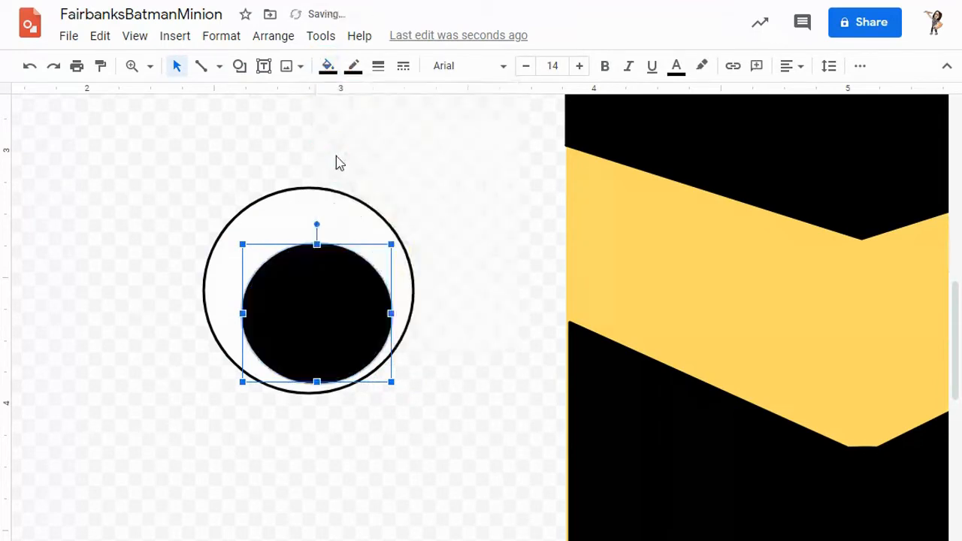
Give the black oval an 8px brown border as the iris and centre it horizontally within the white eyeball
left_click(355, 69)
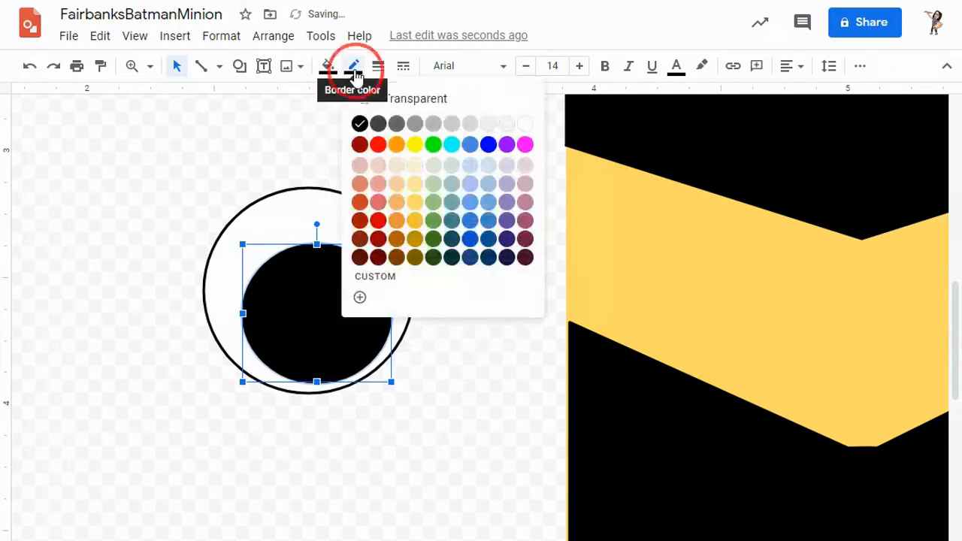
left_click(399, 260)
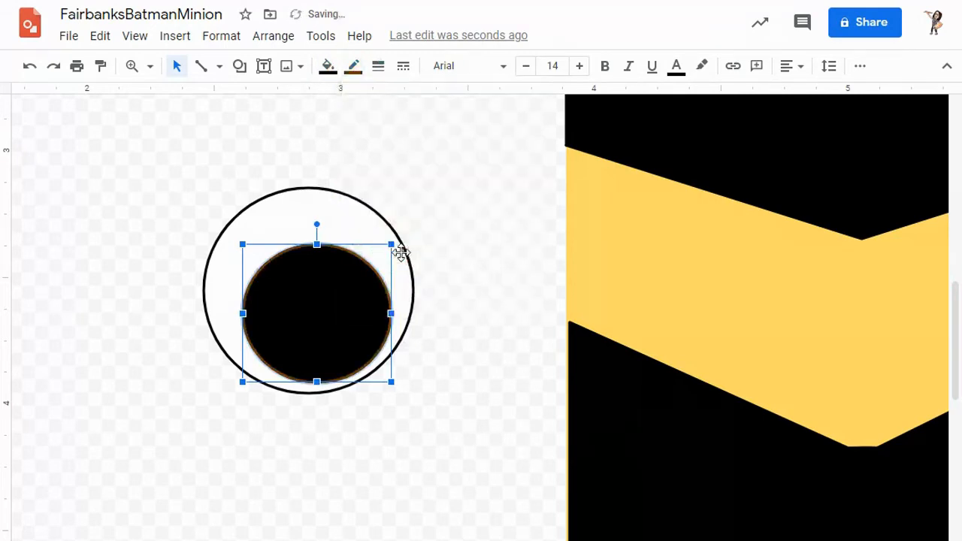
left_click(380, 67)
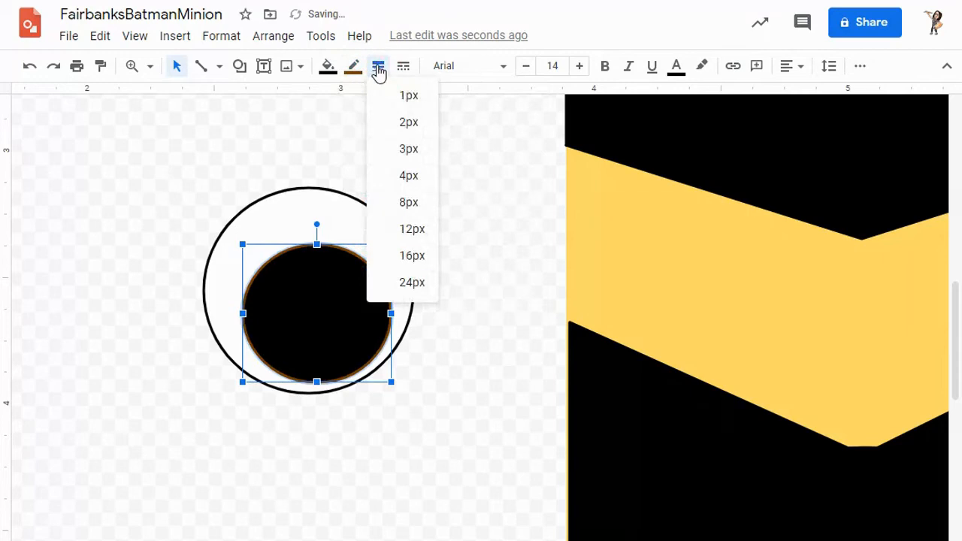
left_click(404, 205)
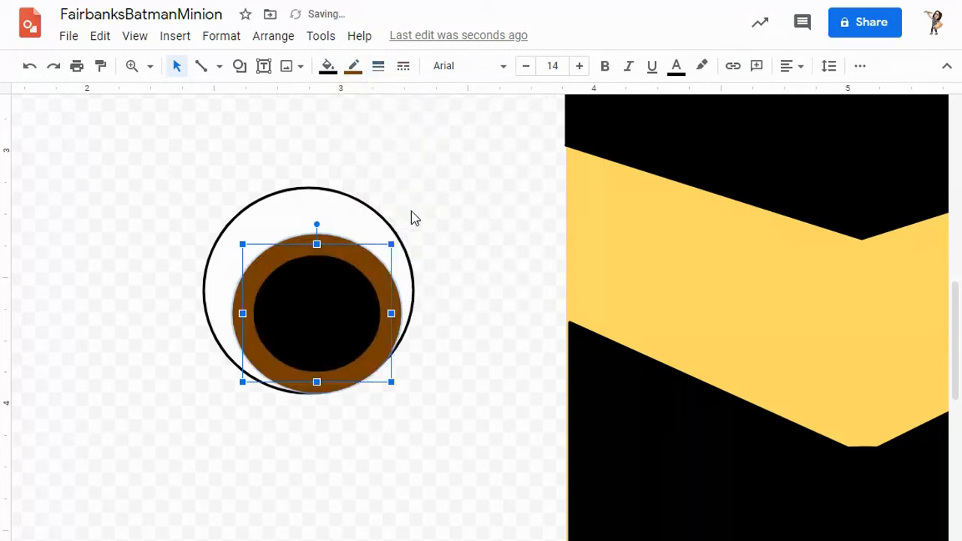
left_click_drag(325, 316, 316, 305)
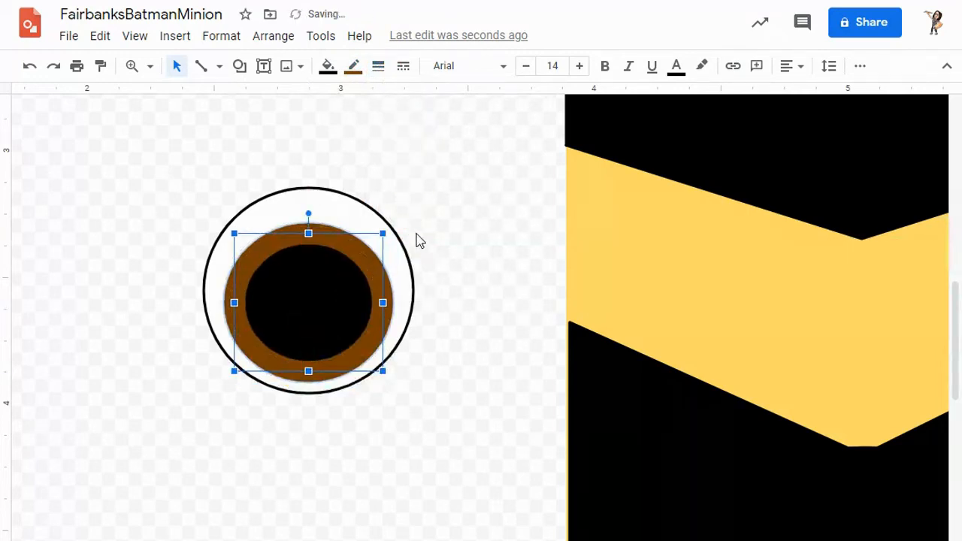
left_click(380, 69)
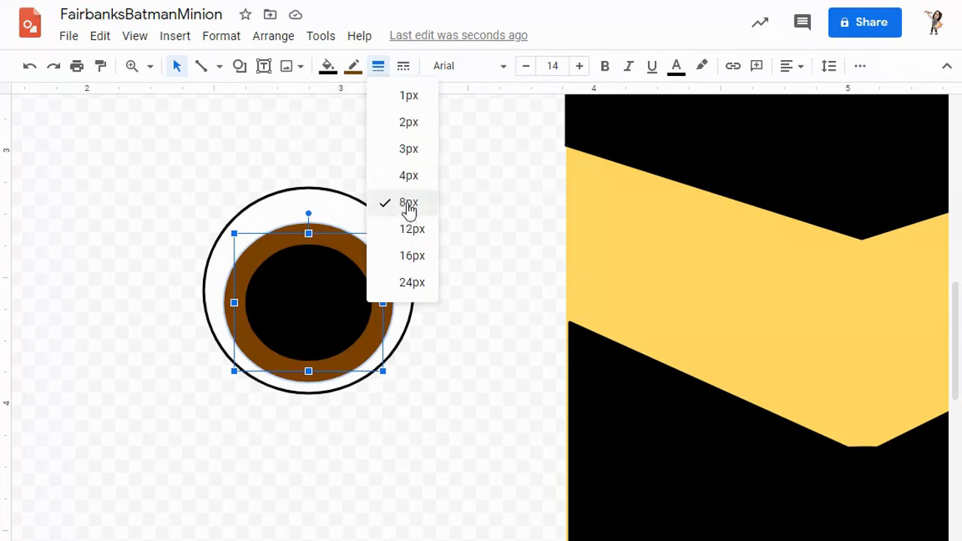
left_click(473, 284)
Add a small white highlight circle with a transparent border in the pupil's upper left
left_click(239, 66)
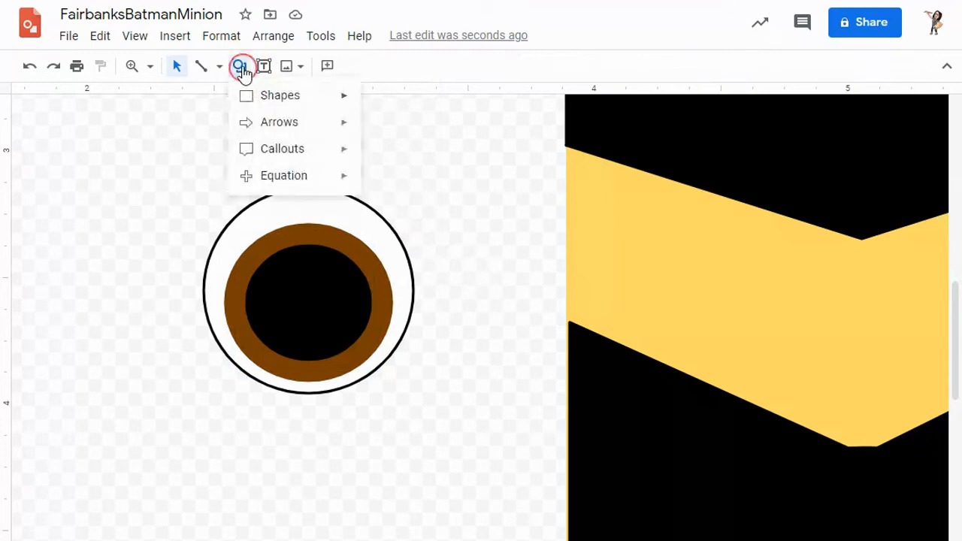
mouse_move(276, 105)
left_click(374, 133)
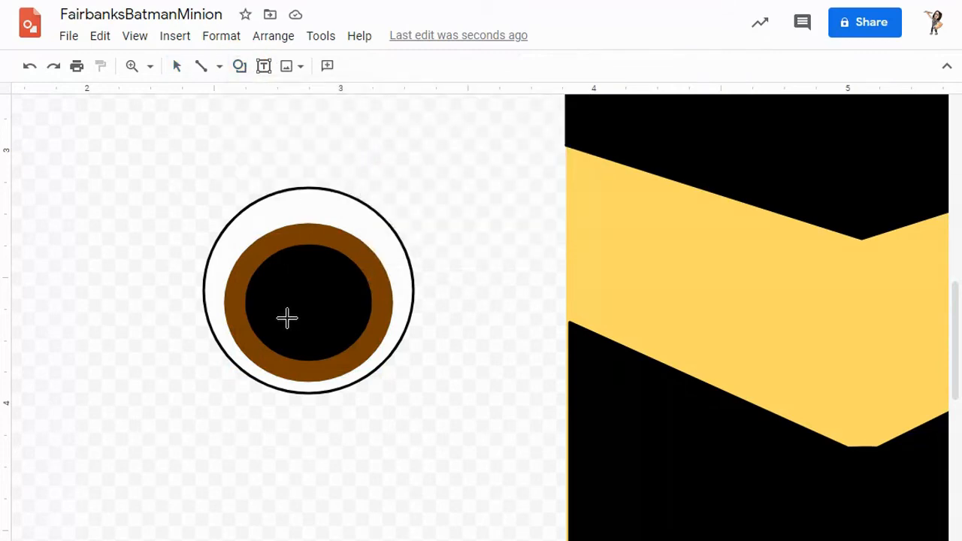
left_click_drag(275, 261, 304, 290)
left_click(328, 66)
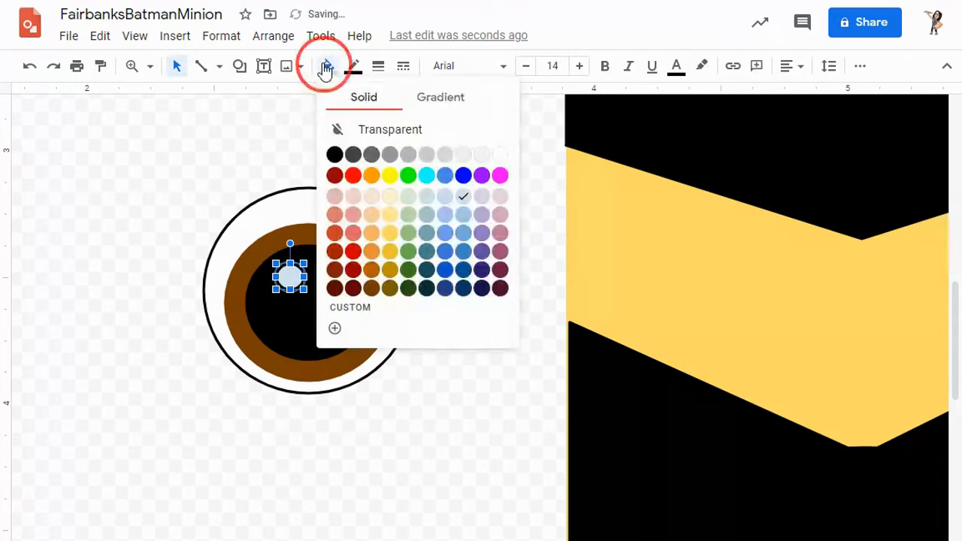
left_click(501, 155)
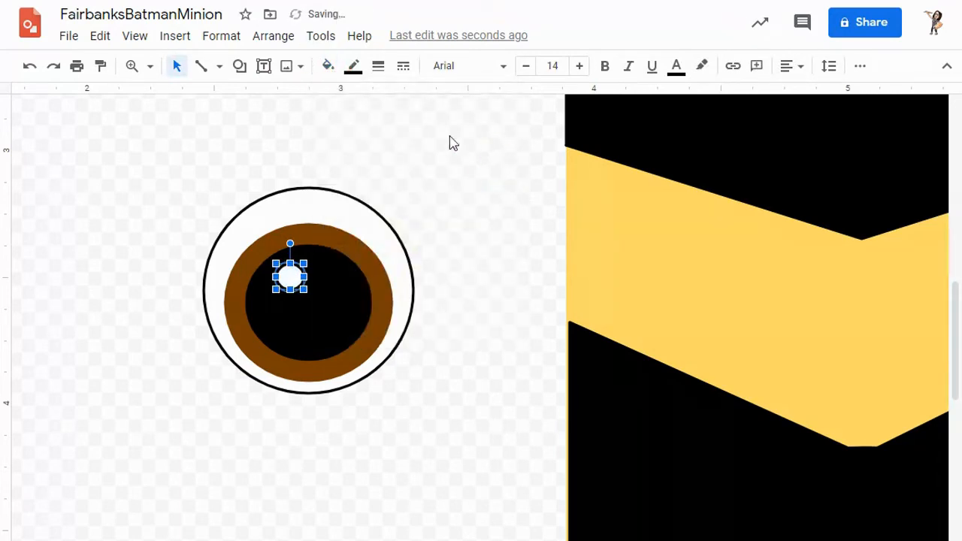
left_click(353, 67)
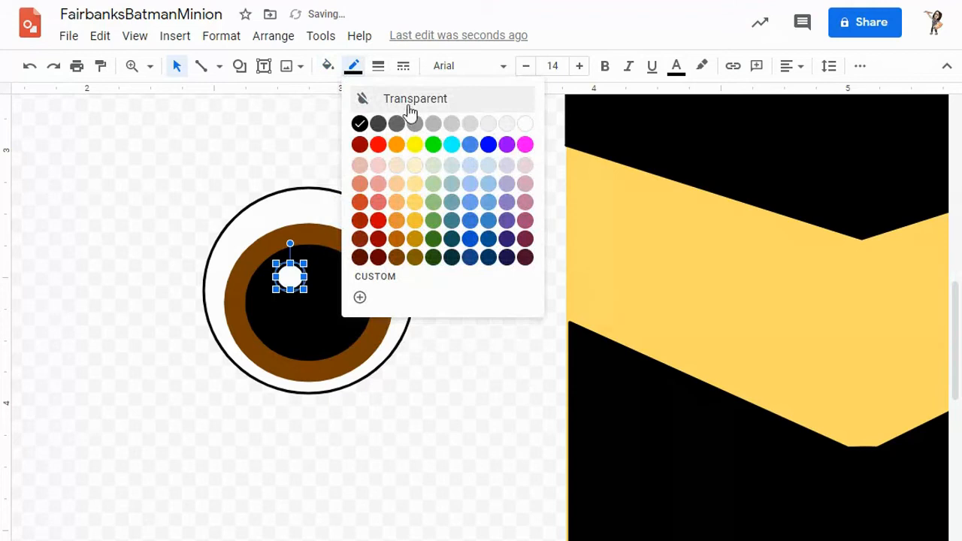
left_click(405, 103)
Add a second, larger white highlight circle in the pupil's lower right
left_click(241, 69)
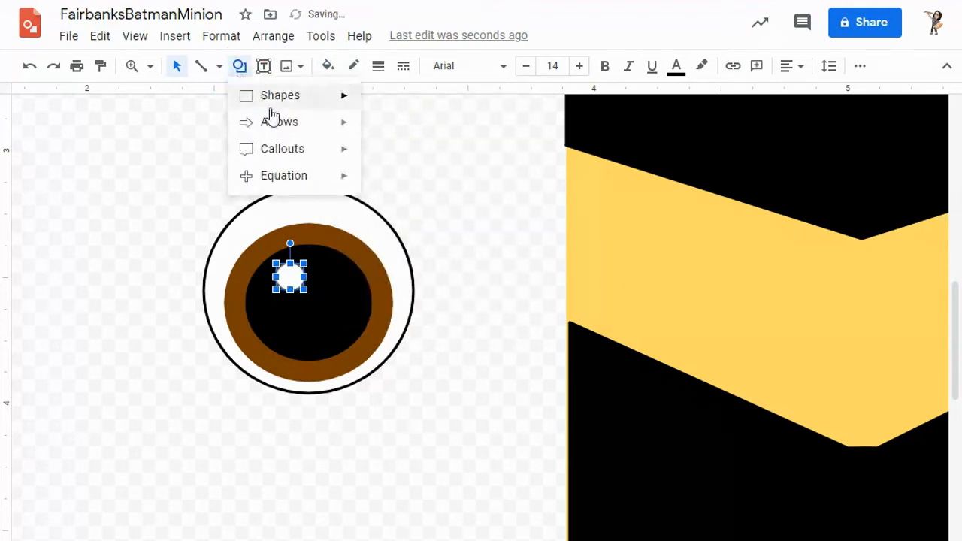
mouse_move(275, 105)
left_click(374, 135)
left_click_drag(309, 309, 350, 351)
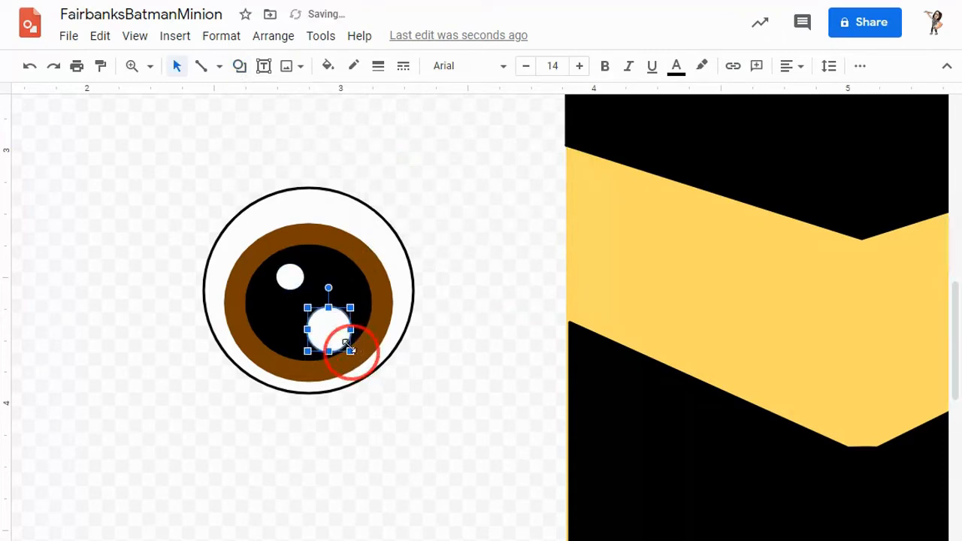
left_click(442, 171)
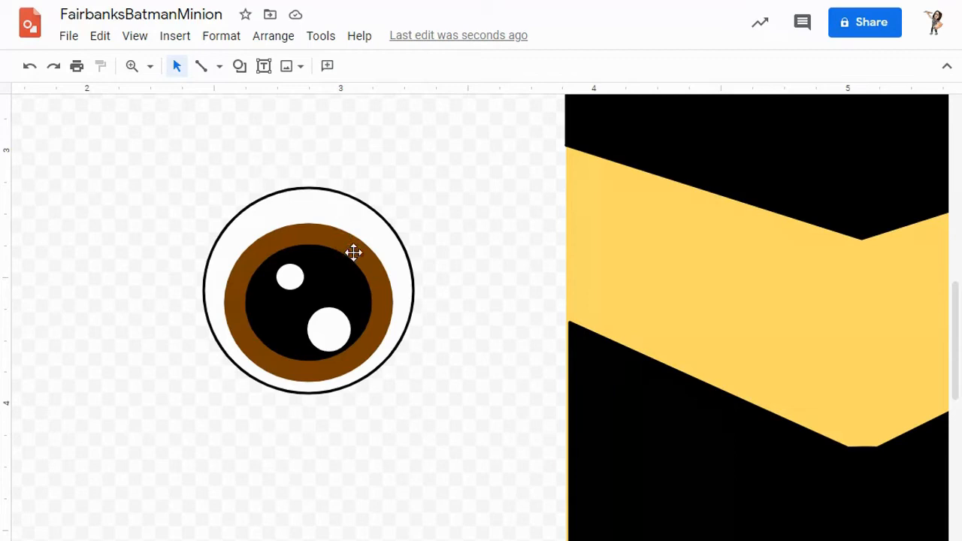
Select all the eye's shapes and group them into one object
mouse_move(452, 154)
left_mouse_down()
mouse_move(371, 262)
mouse_move(238, 369)
left_mouse_up()
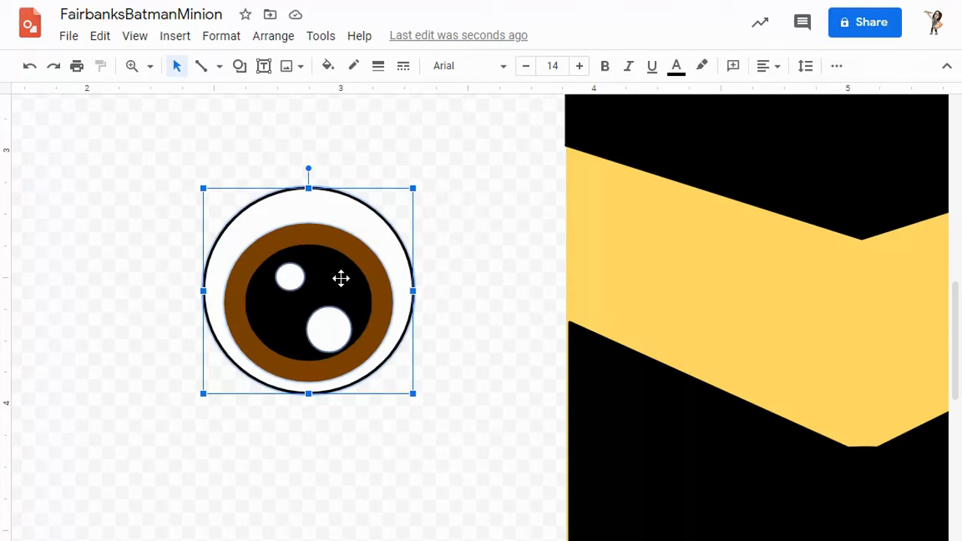
left_click_drag(485, 125, 200, 397)
right_click(299, 269)
mouse_move(423, 333)
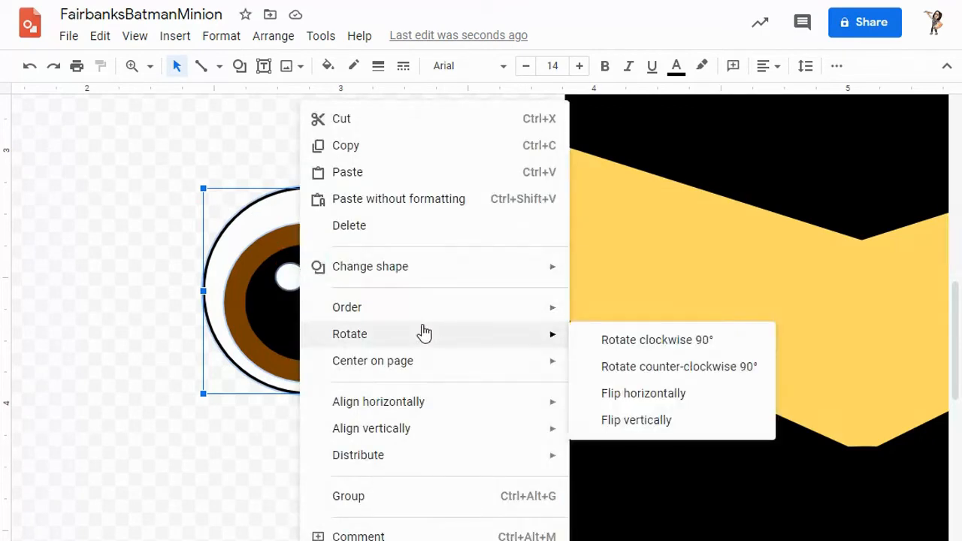
left_click(427, 496)
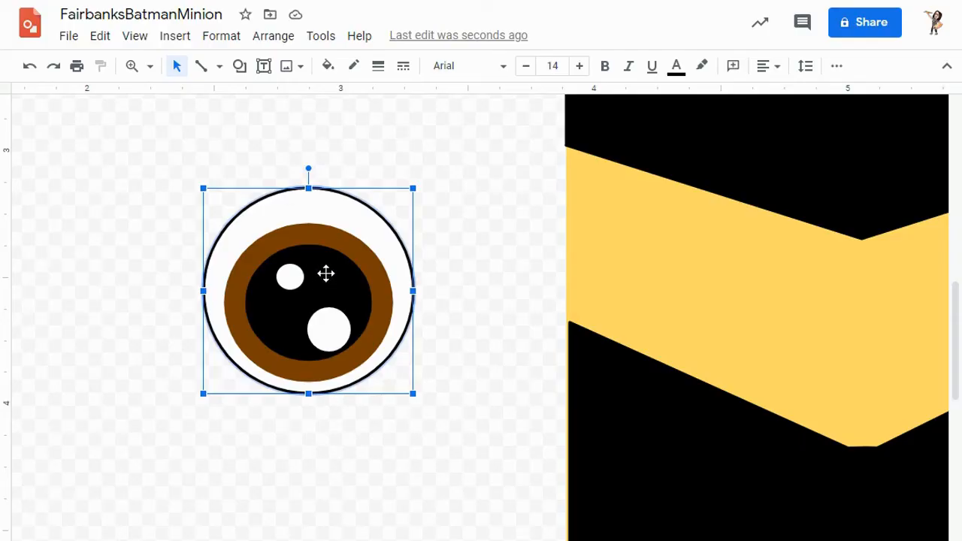
Move the grouped eye onto the centre of the black mask and enlarge it slightly
left_click(150, 67)
left_click(179, 97)
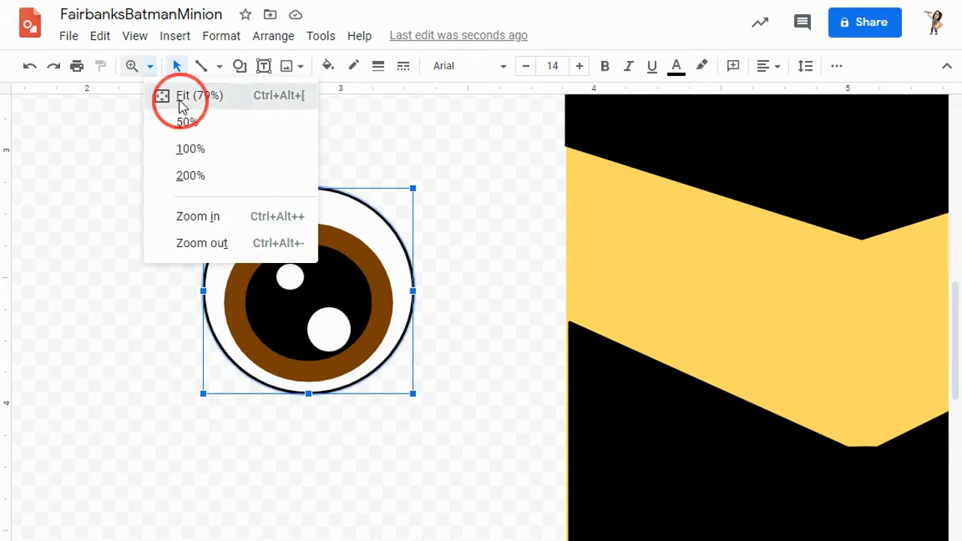
left_click_drag(353, 336, 495, 286)
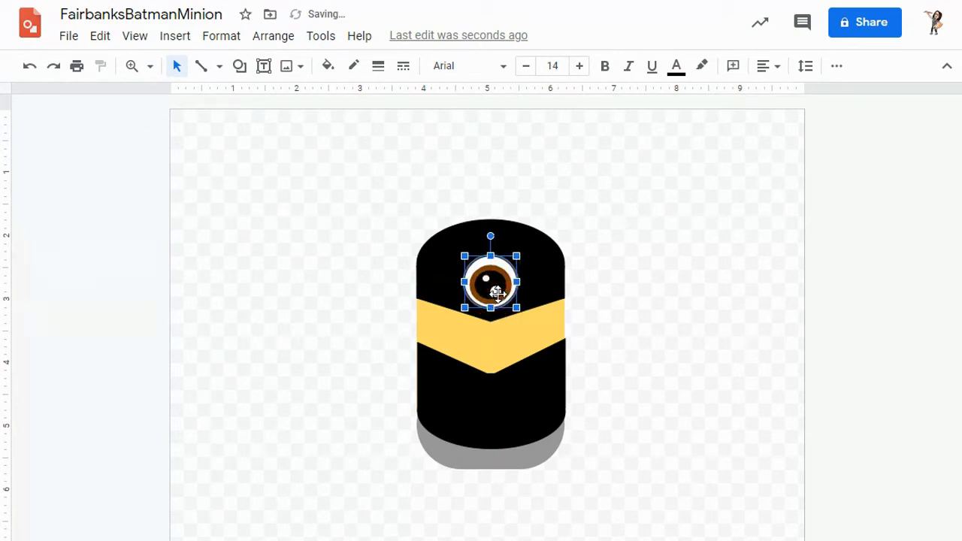
left_click(635, 278)
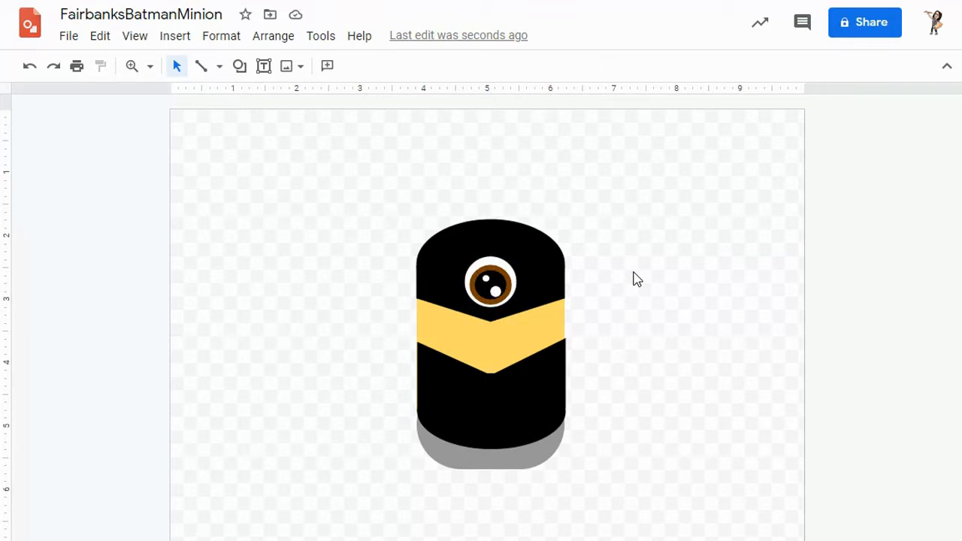
left_click(469, 278)
left_click_drag(463, 255, 495, 279)
left_click(618, 258)
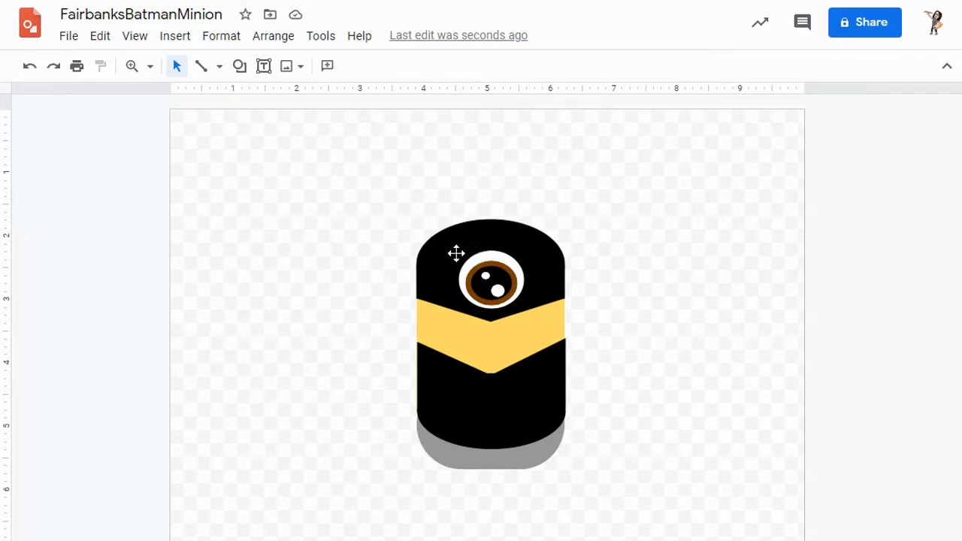
Draw a small trapezoid on the empty canvas beside the minion and rotate it upside down with a slight upward slant to the right
left_click(132, 68)
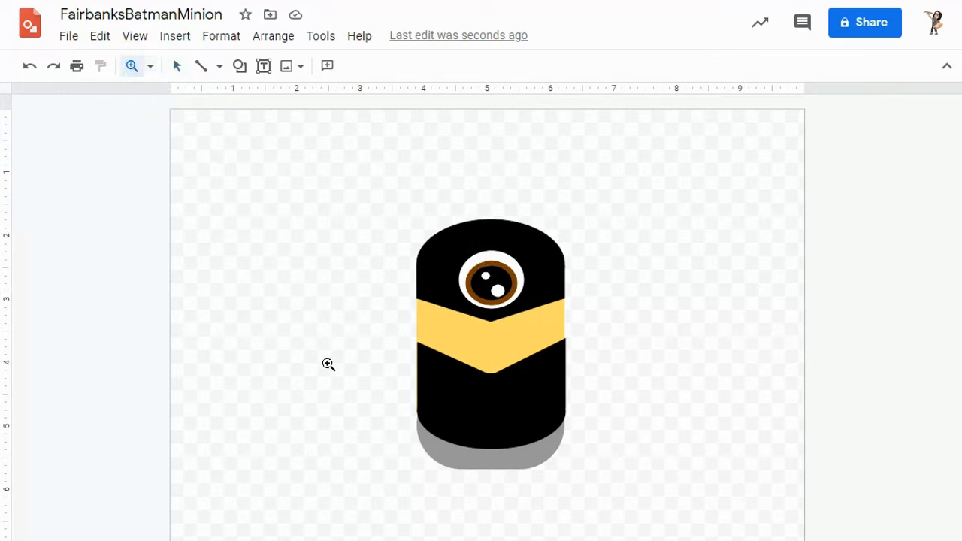
left_click(311, 348)
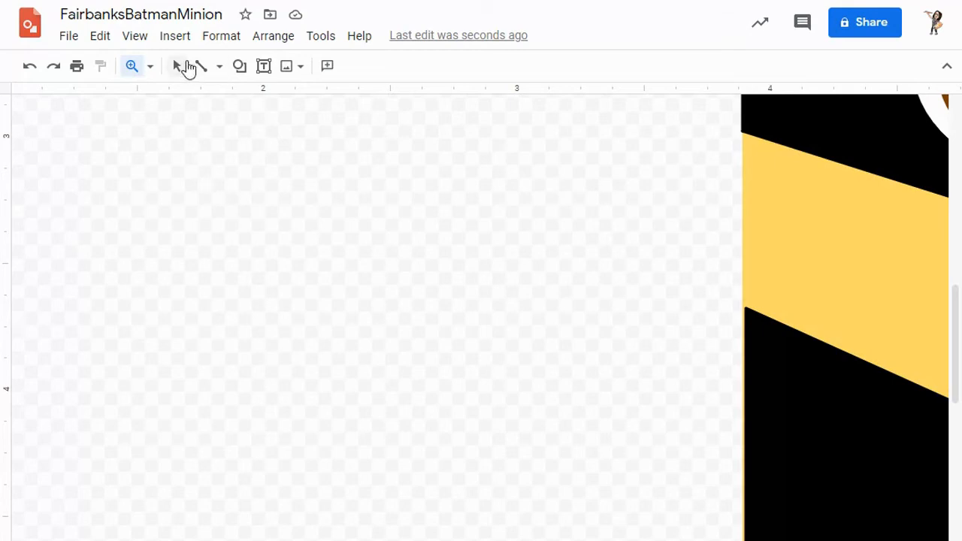
left_click(240, 66)
mouse_move(320, 105)
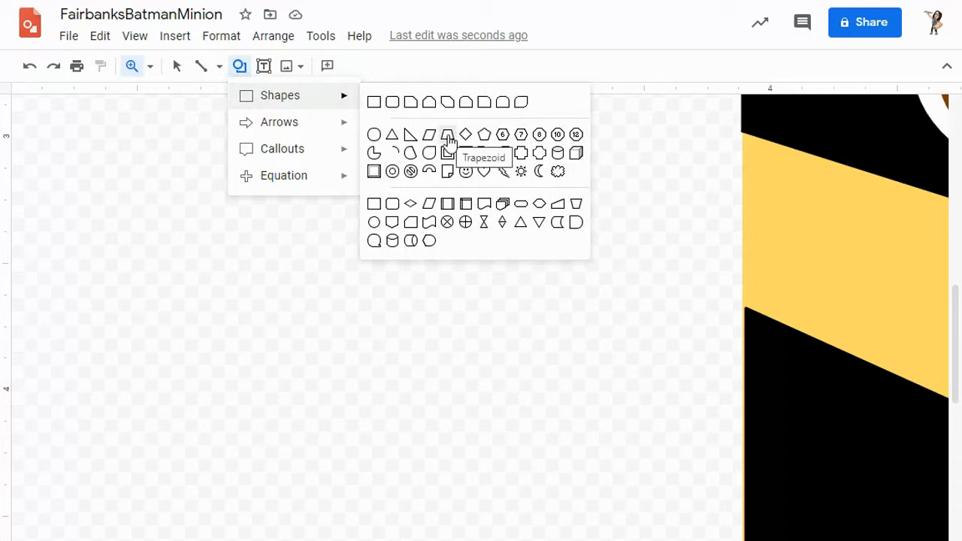
left_click(448, 137)
left_click_drag(164, 250, 252, 315)
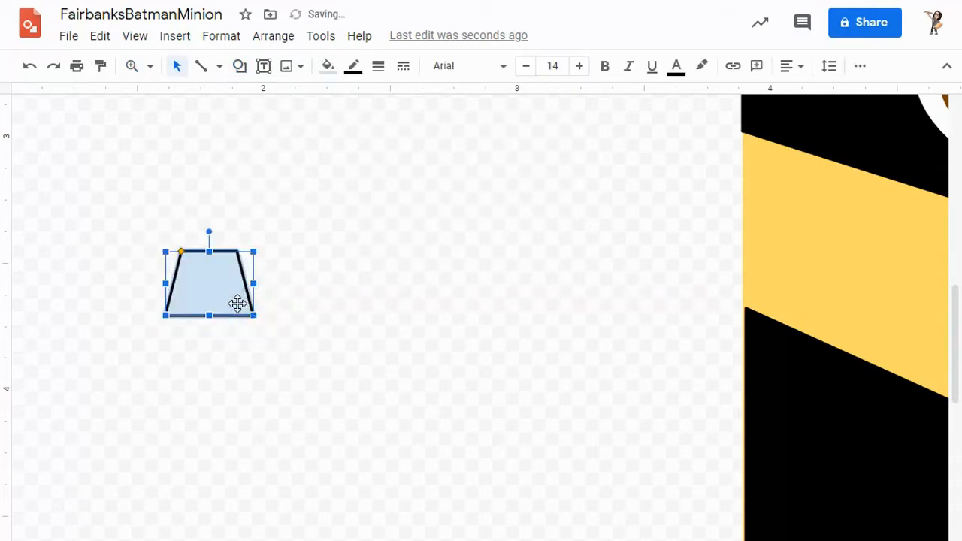
left_click_drag(209, 252, 229, 410)
left_click_drag(223, 350, 257, 253)
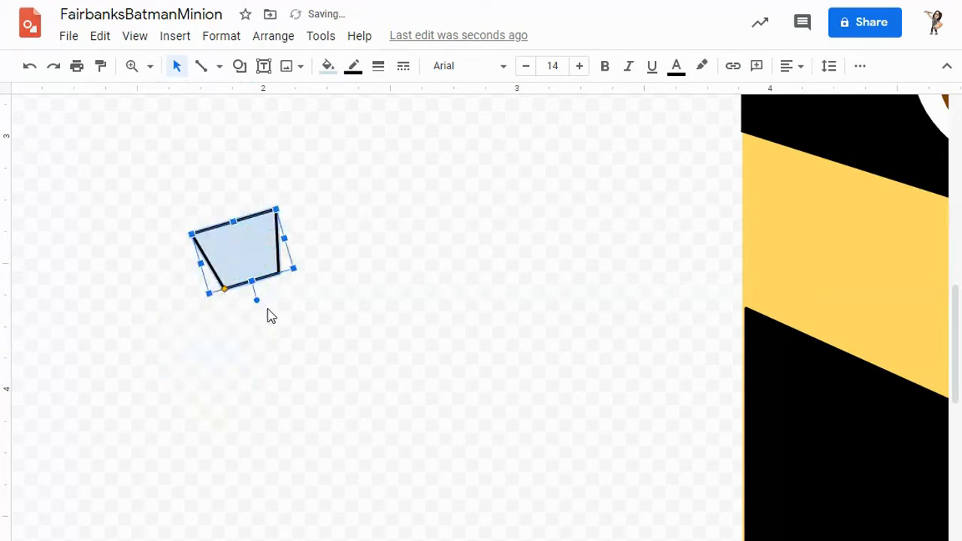
left_click_drag(257, 300, 254, 301)
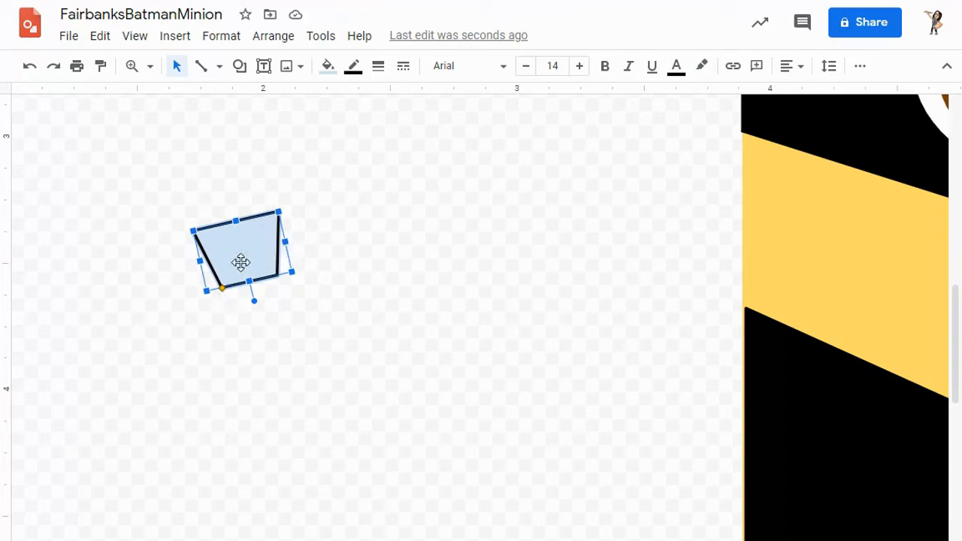
Fill the trapezoid tooth with white and give it a black border
left_click(328, 68)
left_click(500, 155)
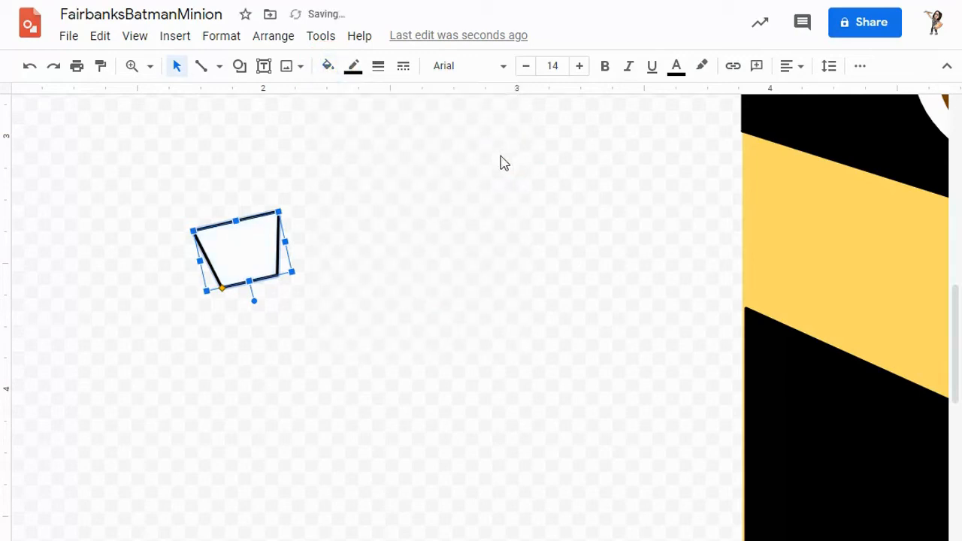
left_click(352, 66)
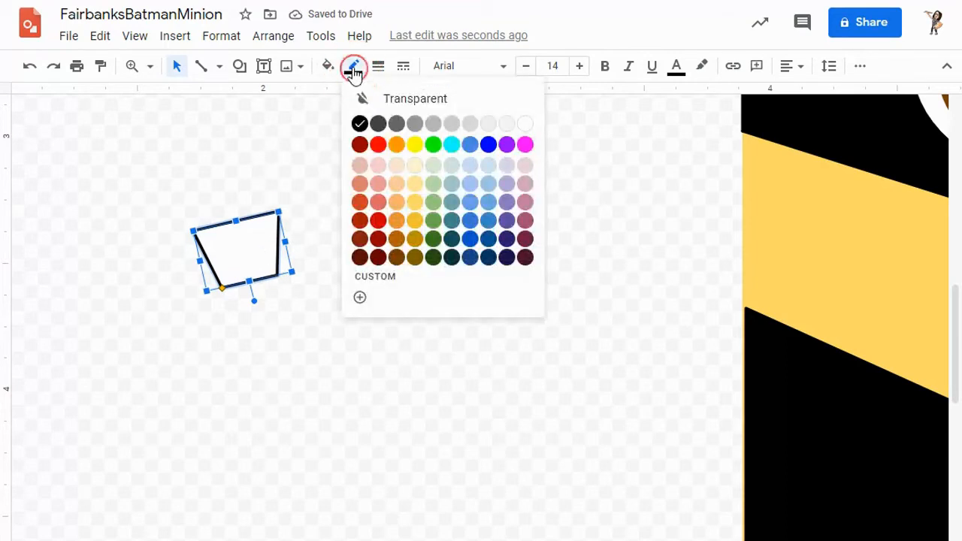
left_click(408, 100)
left_click(358, 249)
left_click_drag(258, 268, 270, 277)
left_click(352, 67)
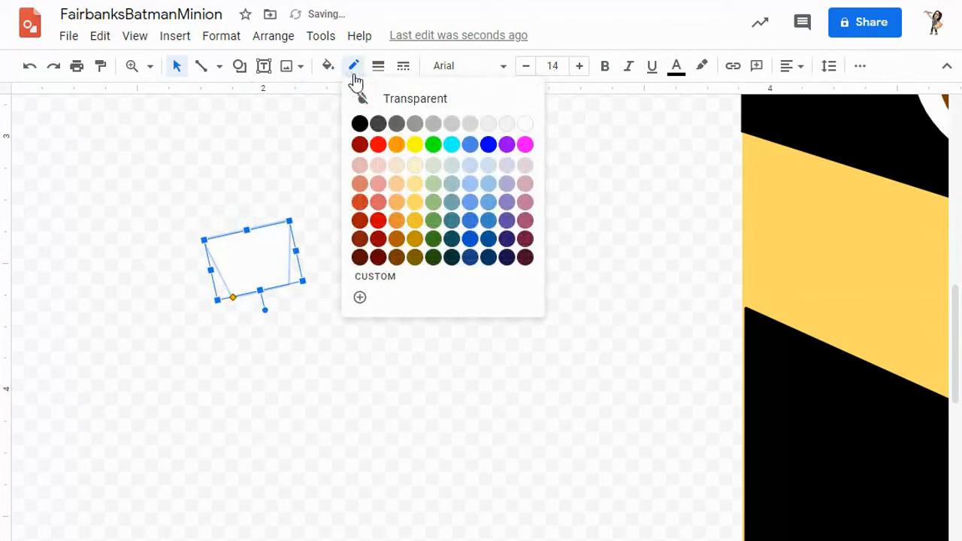
left_click(359, 122)
left_click(315, 265)
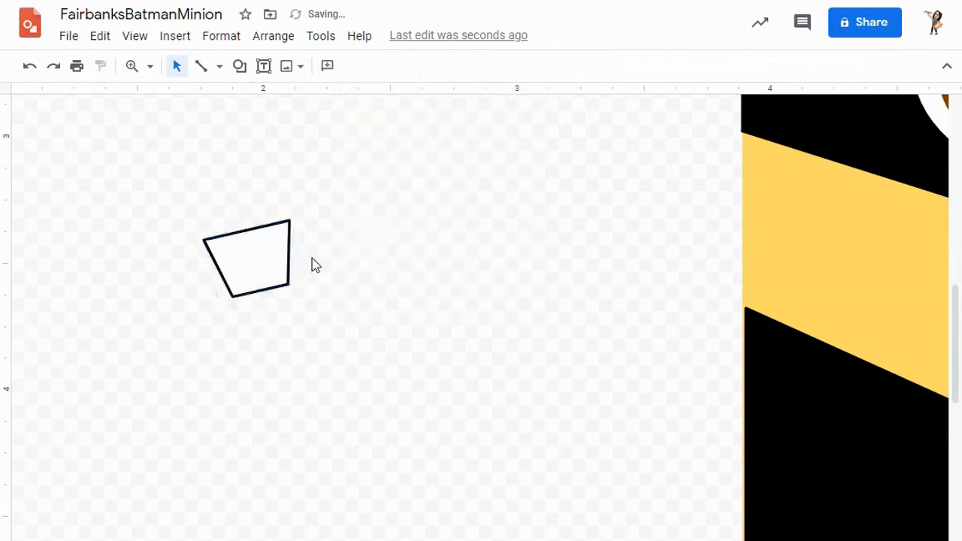
Duplicate the tooth twice and line up the copies edge to edge in a slanted row of three
left_click(244, 265)
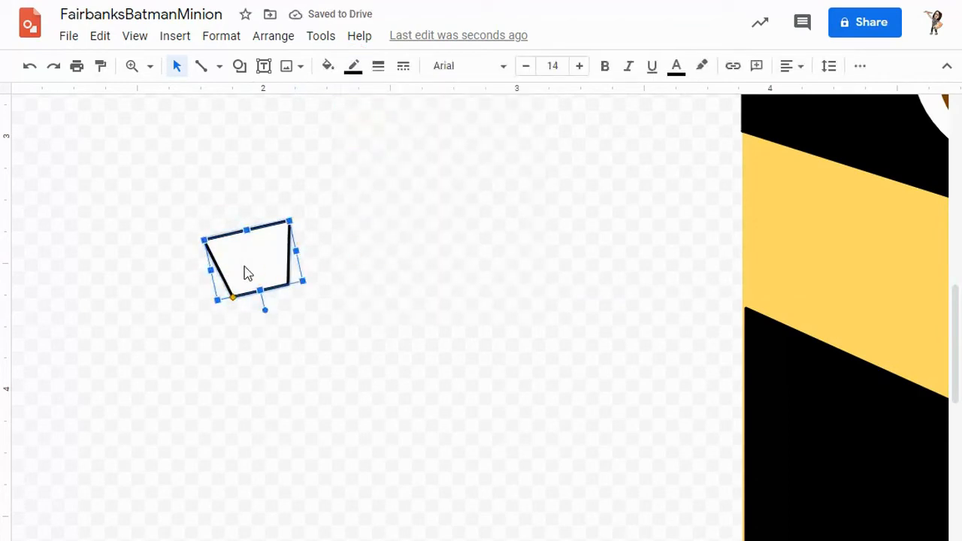
key("ctrl+d")
left_click_drag(296, 314, 334, 251)
key("ctrl+d")
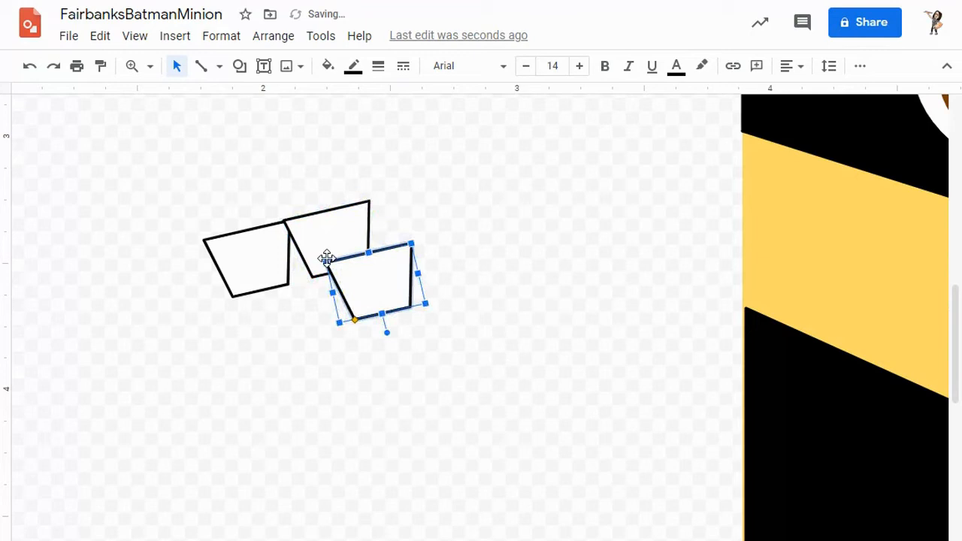
left_click_drag(372, 294, 407, 233)
left_click(416, 335)
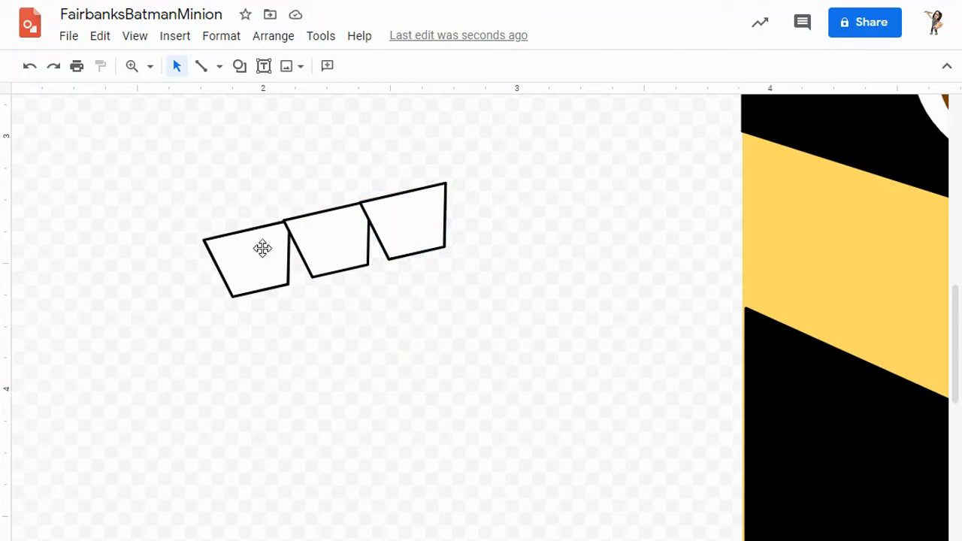
Draw a wide oval for the mouth, tilt it to match the teeth's slant, and place it over their lower half
left_click(240, 67)
mouse_move(298, 111)
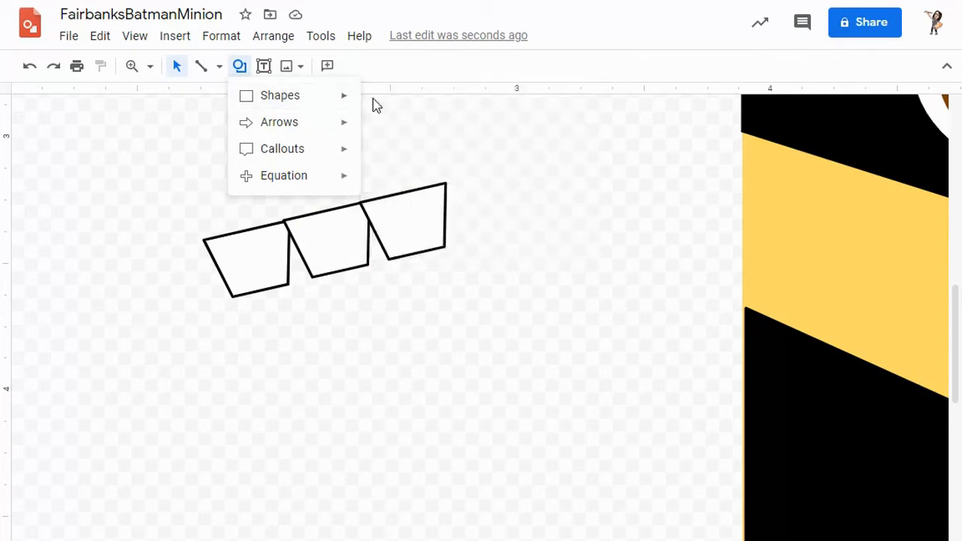
left_click(338, 103)
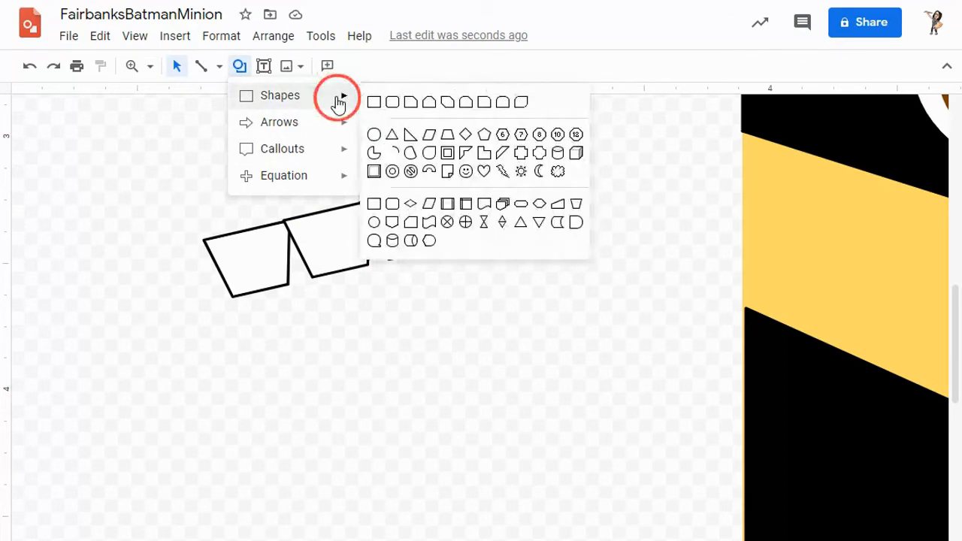
left_click(374, 137)
left_click_drag(231, 275, 447, 357)
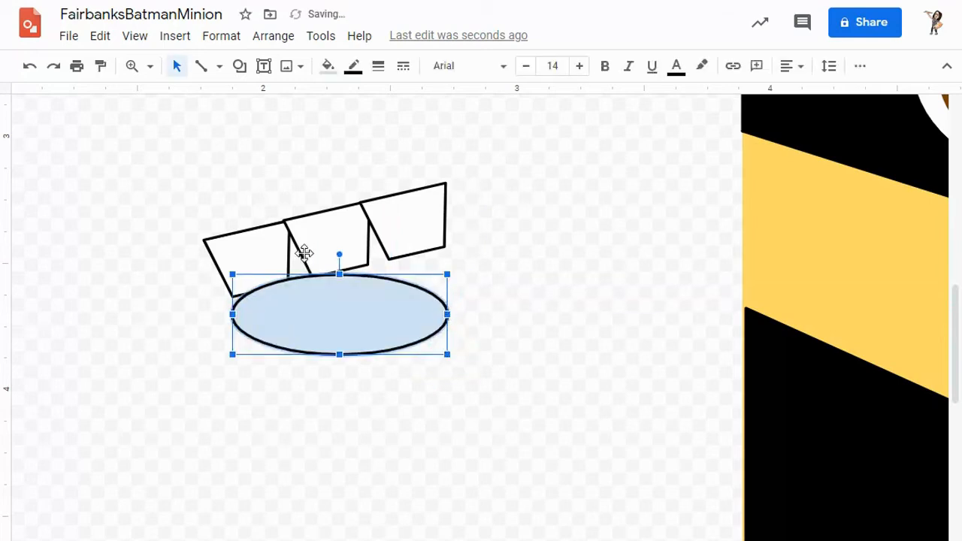
left_click_drag(340, 255, 324, 261)
left_click_drag(354, 309, 351, 271)
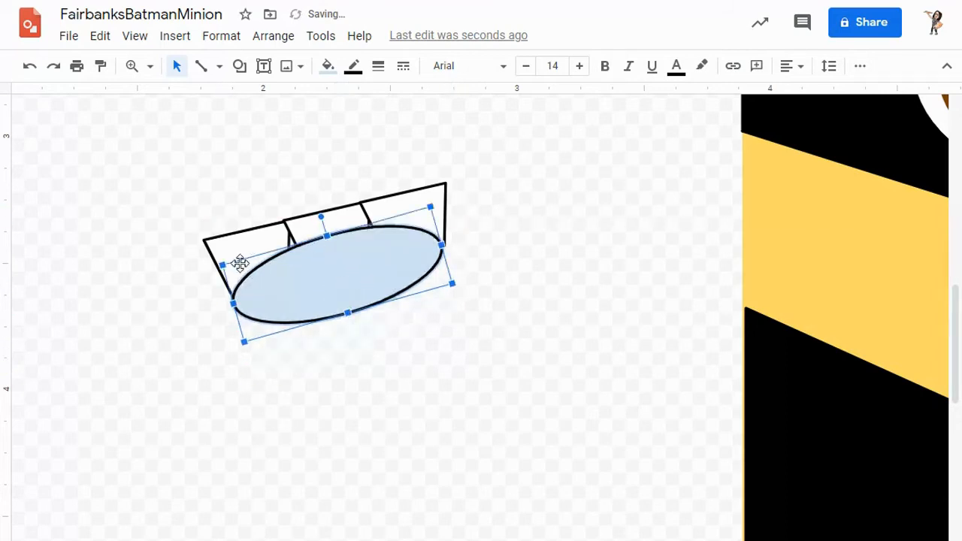
mouse_move(323, 216)
left_mouse_down()
mouse_move(329, 230)
mouse_move(325, 214)
left_mouse_up()
left_click_drag(359, 260, 360, 266)
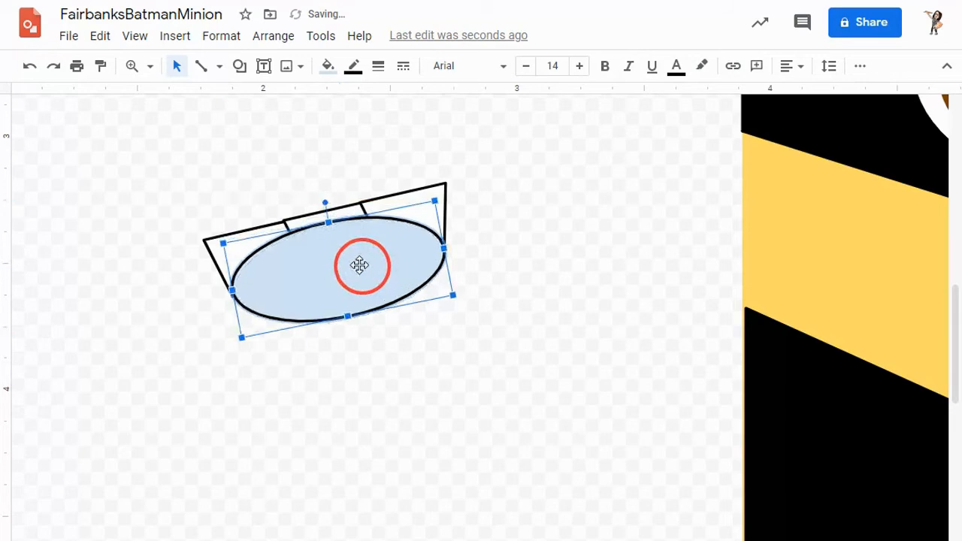
Fill the mouth oval with black and send it to the back behind the teeth
left_click(329, 67)
left_click(333, 156)
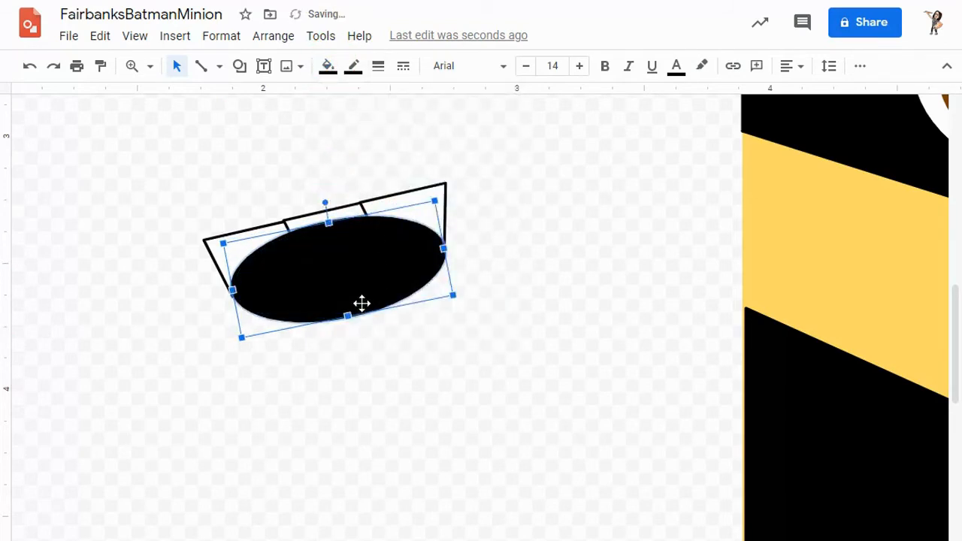
right_click(304, 274)
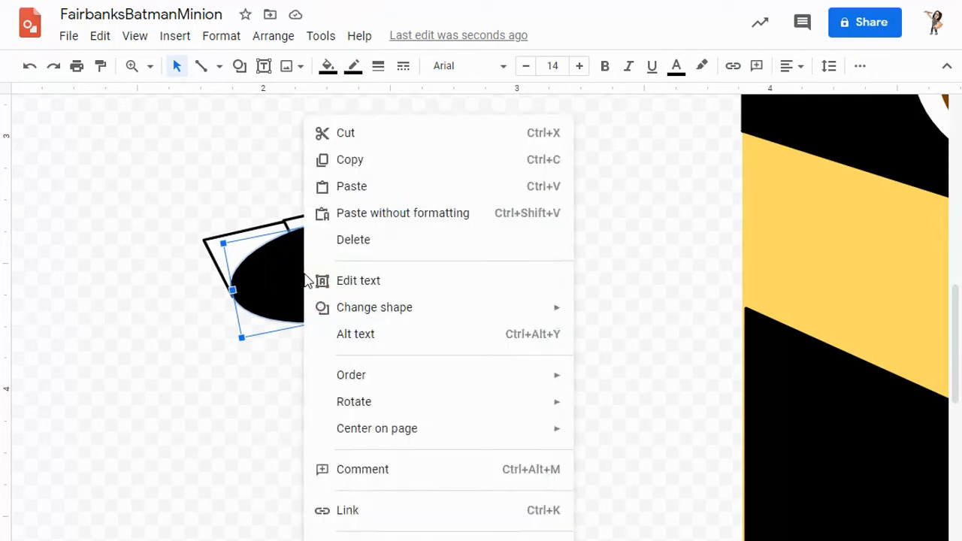
mouse_move(378, 382)
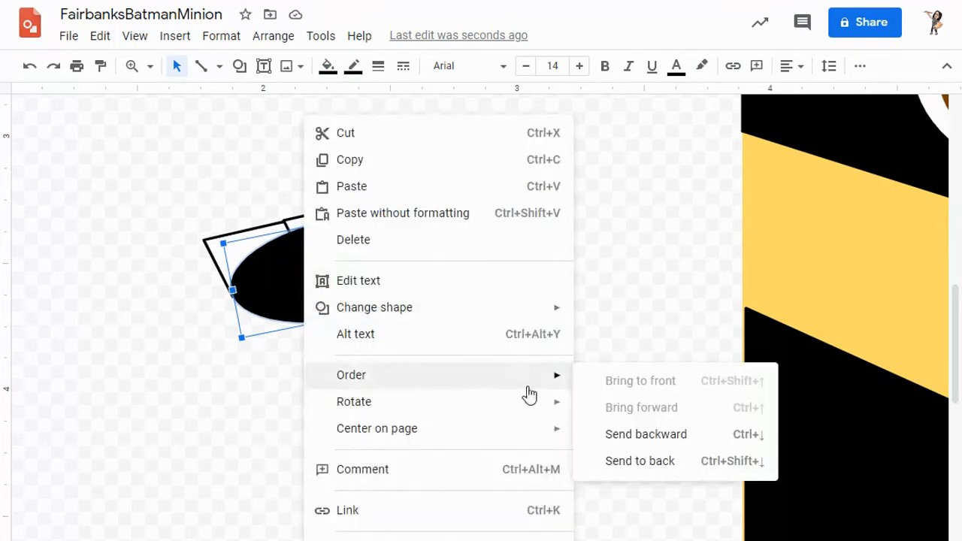
left_click(634, 462)
left_click(391, 406)
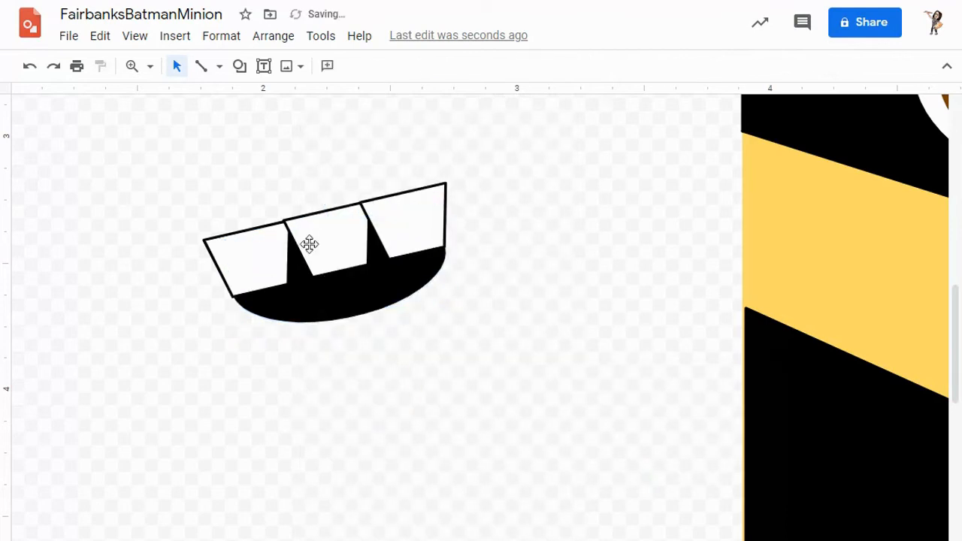
Stretch the black mouth oval downward so it extends further below the teeth
left_click(366, 314)
left_click_drag(347, 316, 357, 340)
left_click(520, 255)
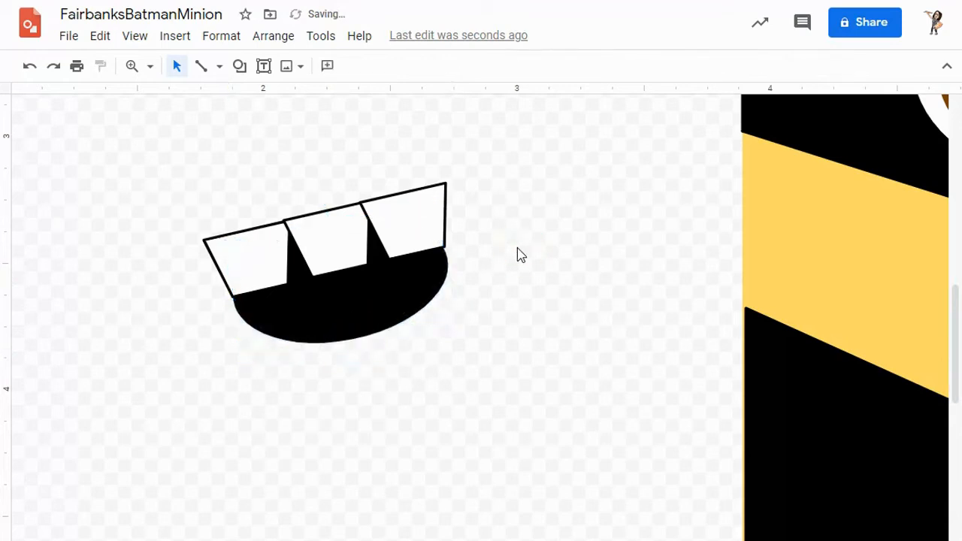
Draw a smaller oval for the tongue, tilt it to match the mouth, and place it in the mouth's lower part
left_click(238, 66)
mouse_move(276, 107)
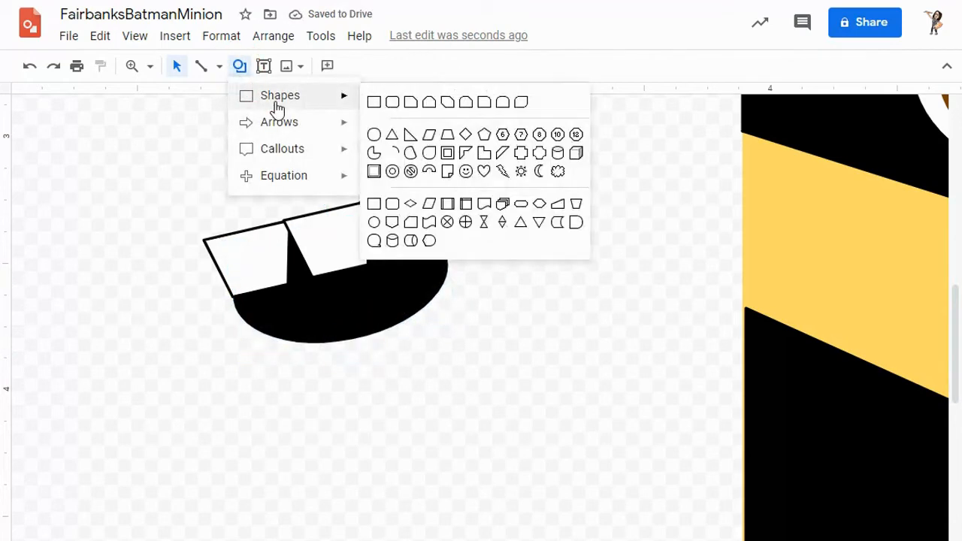
left_click(374, 137)
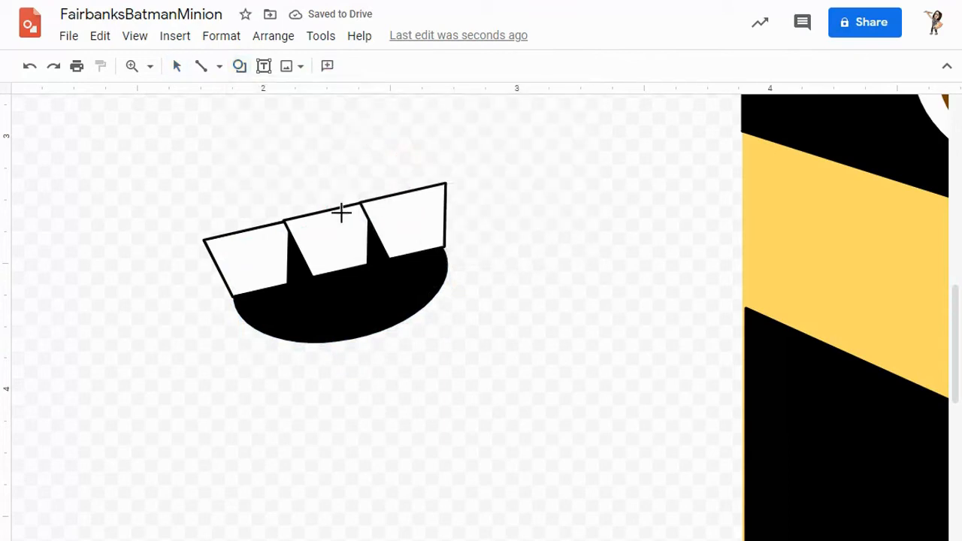
left_click_drag(276, 302, 399, 355)
mouse_move(337, 282)
left_mouse_down()
mouse_move(320, 281)
mouse_move(328, 284)
left_mouse_up()
left_click_drag(333, 324, 339, 305)
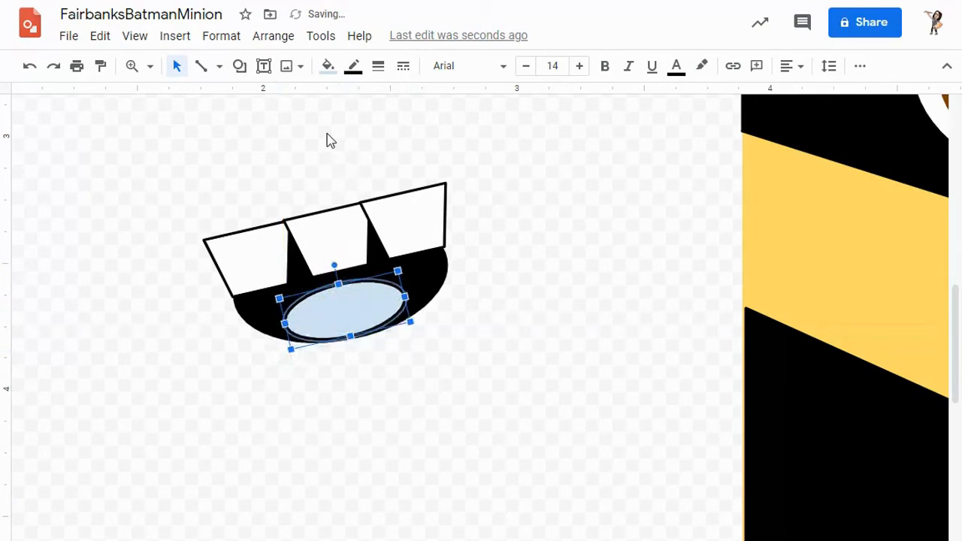
Fill the tongue oval with red, make its border transparent, and nudge it into place inside the mouth
left_click(330, 65)
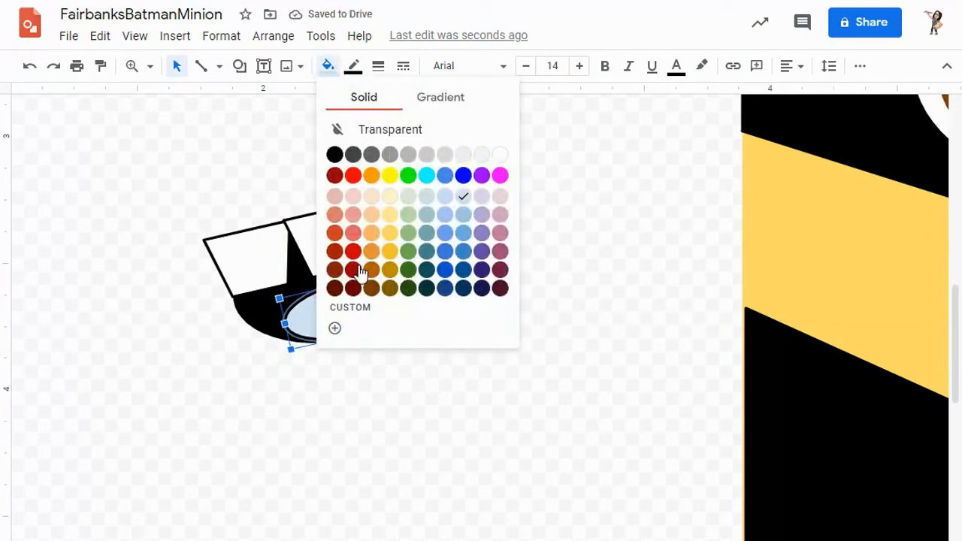
left_click(353, 270)
left_click(327, 65)
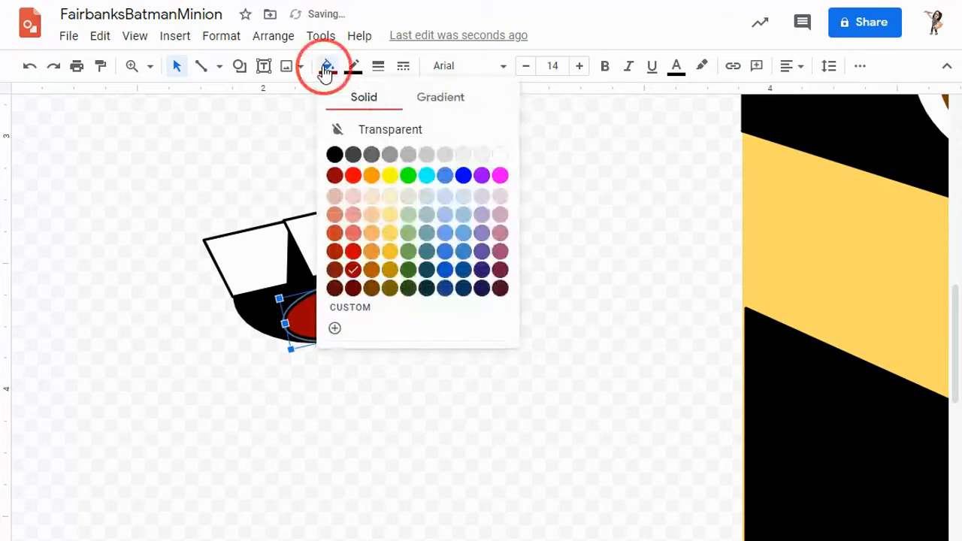
left_click(353, 253)
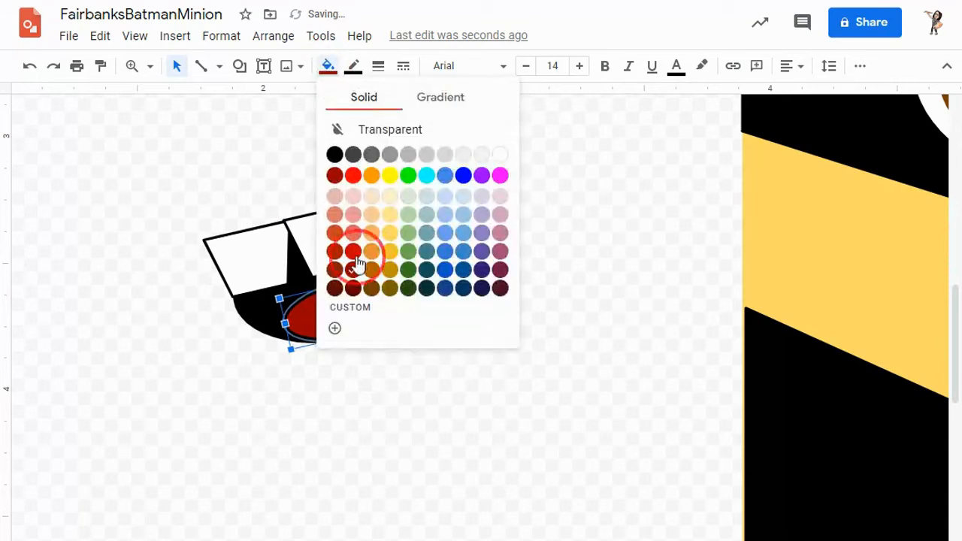
left_click(355, 67)
left_click(393, 96)
mouse_move(359, 305)
left_mouse_down()
mouse_move(372, 304)
mouse_move(364, 307)
left_mouse_up()
left_click(505, 316)
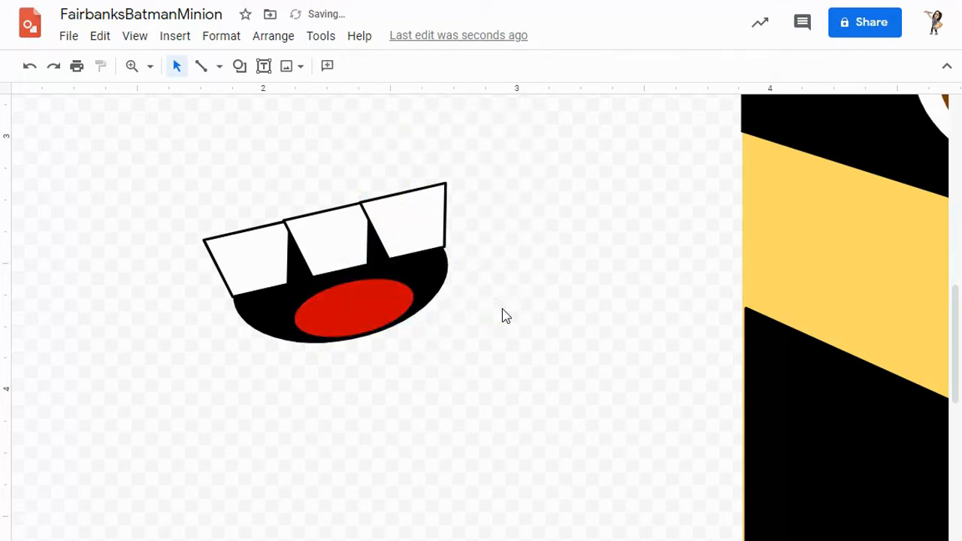
Make the borders of all three teeth transparent
left_click(389, 228)
left_click(348, 249, "shift")
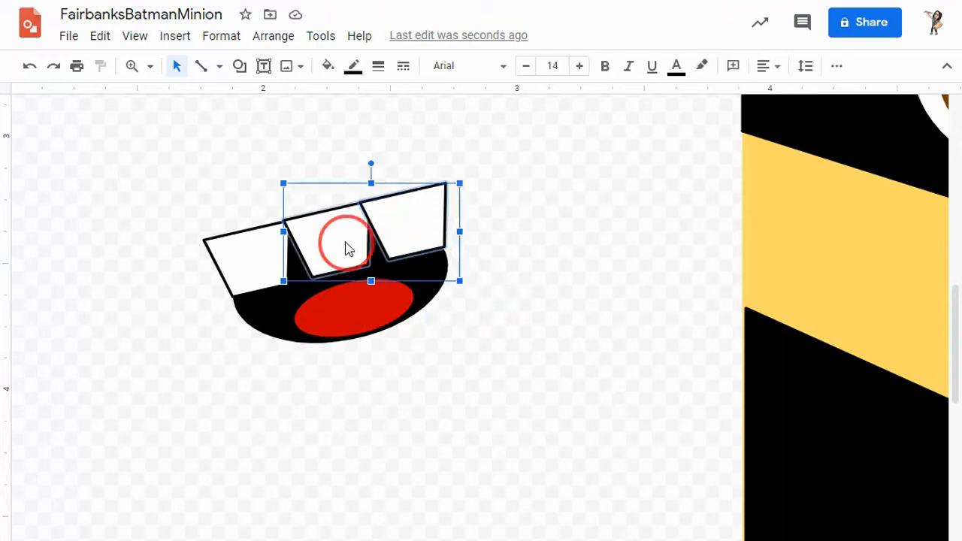
left_click(256, 259, "shift")
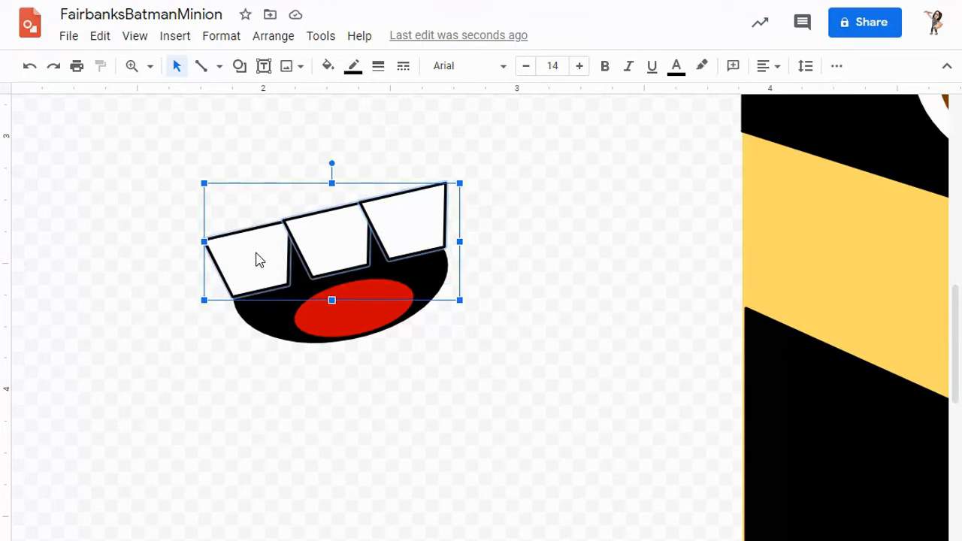
left_click(484, 231)
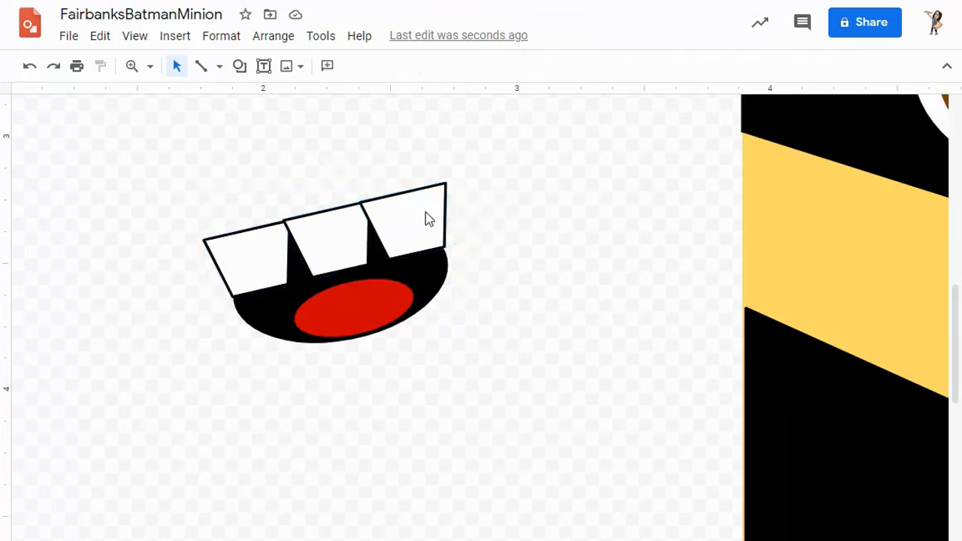
left_click(426, 219)
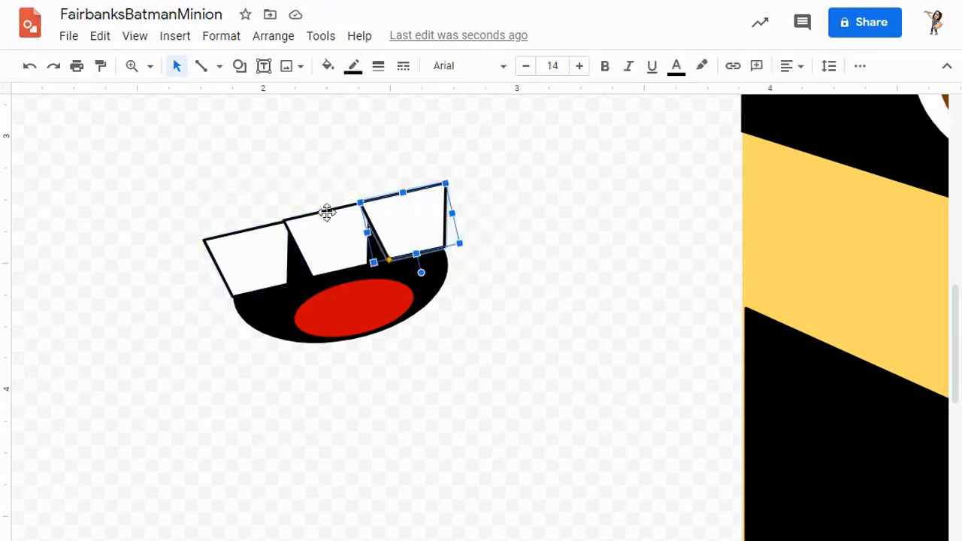
left_click(337, 243, "shift")
left_click(235, 256, "shift")
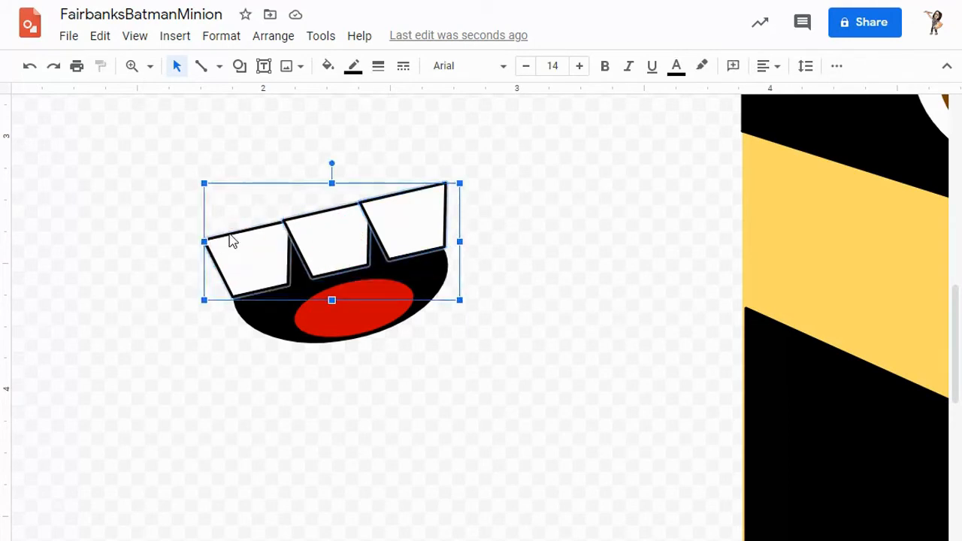
left_click(353, 70)
left_click(412, 100)
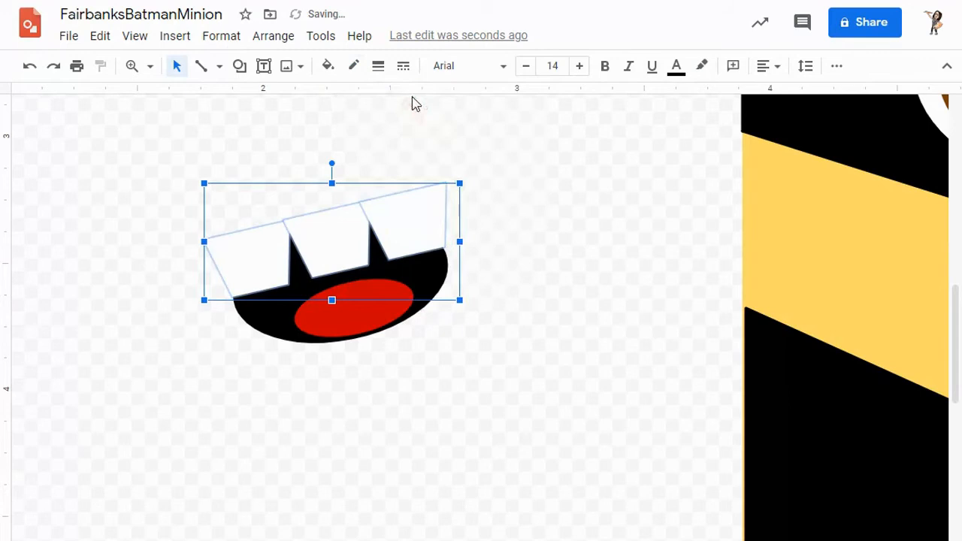
left_click(516, 201)
Group the three teeth, the black mouth oval and the red tongue into one object
left_click_drag(168, 186, 484, 366)
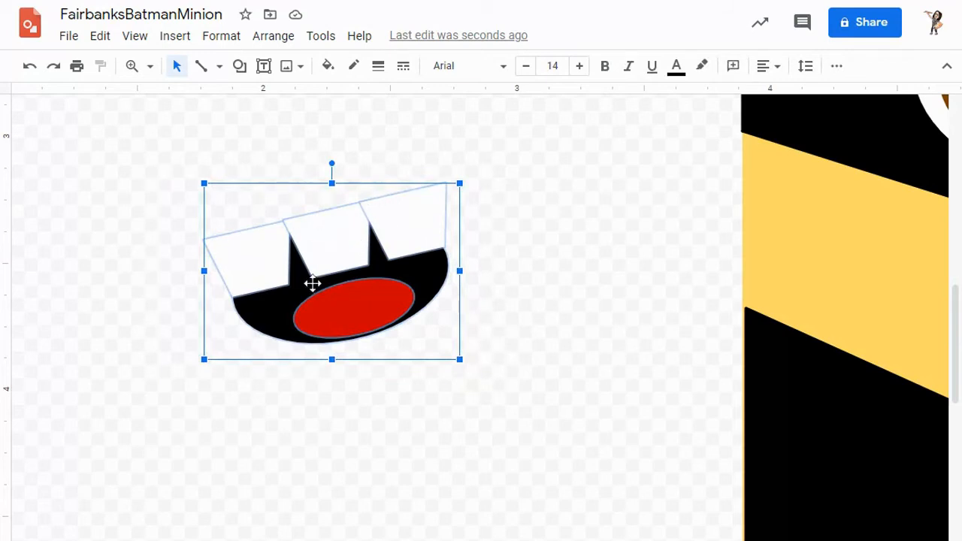
right_click(337, 241)
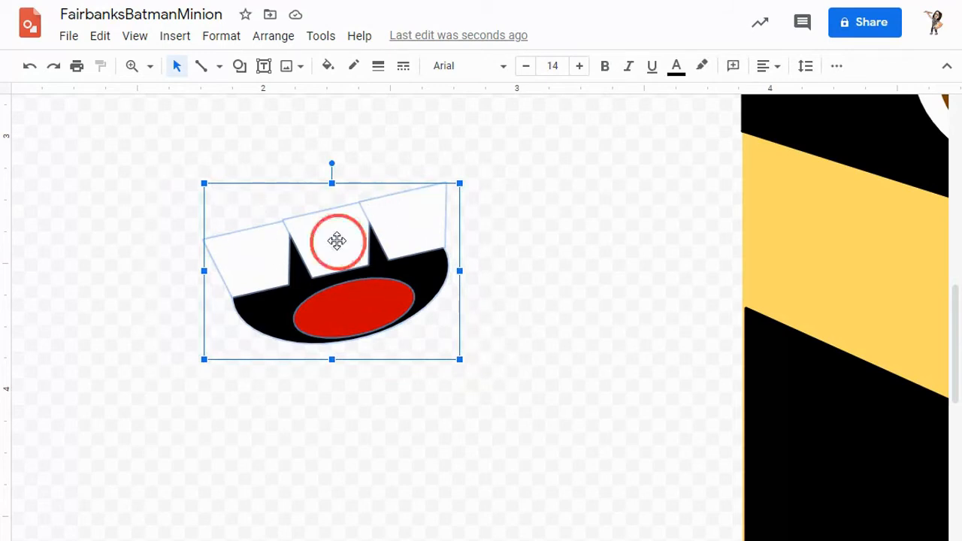
left_click(427, 495)
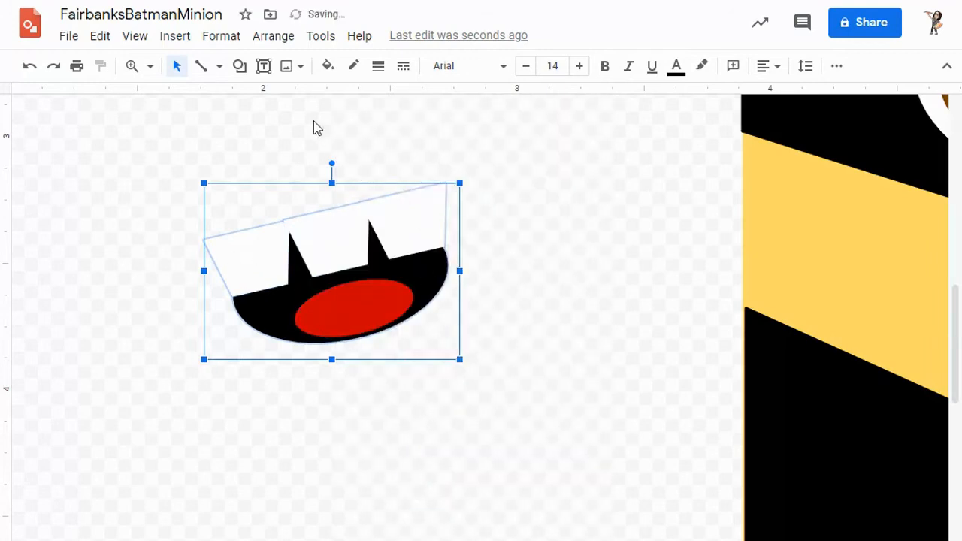
Move the grouped mouth onto the yellow face band below the eye and tilt it slightly counterclockwise
left_click(150, 66)
left_click(176, 93)
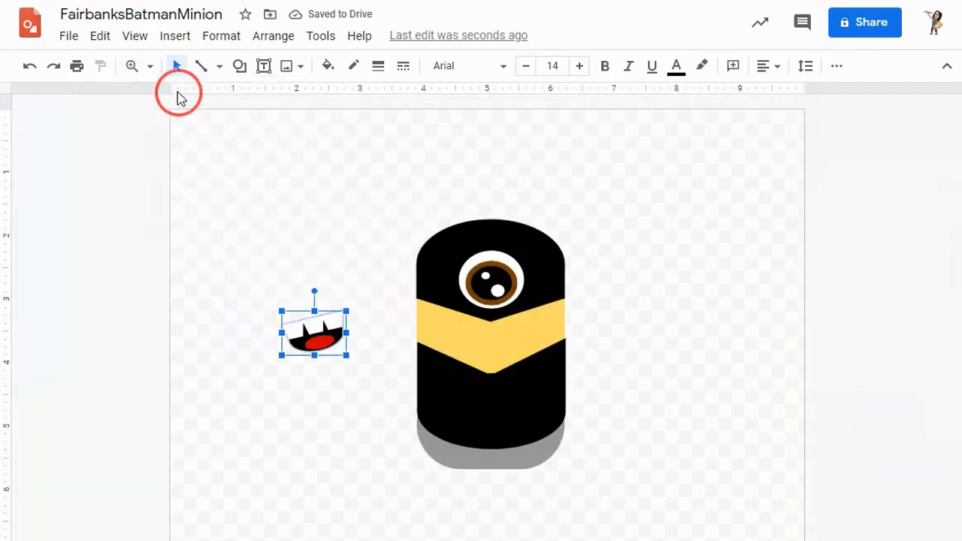
left_click(306, 424)
left_click_drag(316, 340, 500, 346)
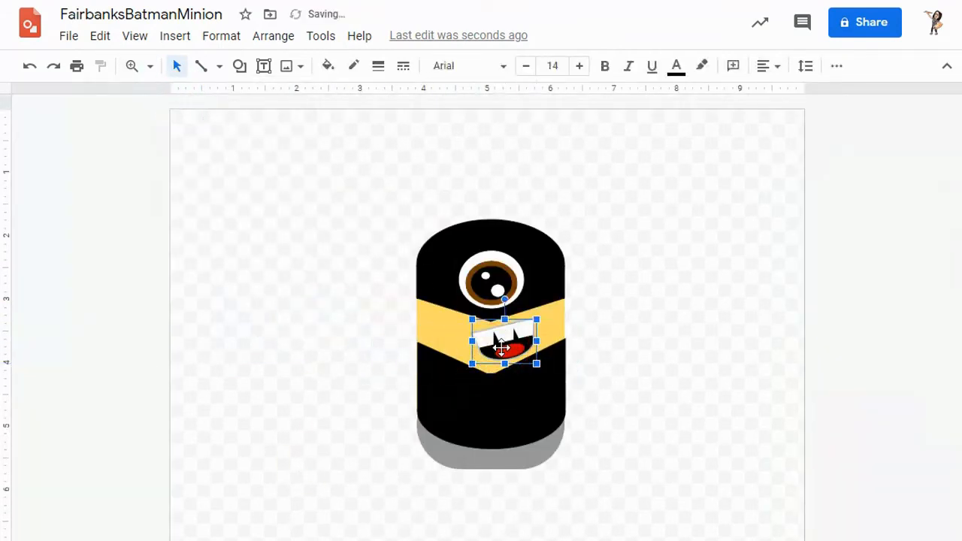
left_click(636, 322)
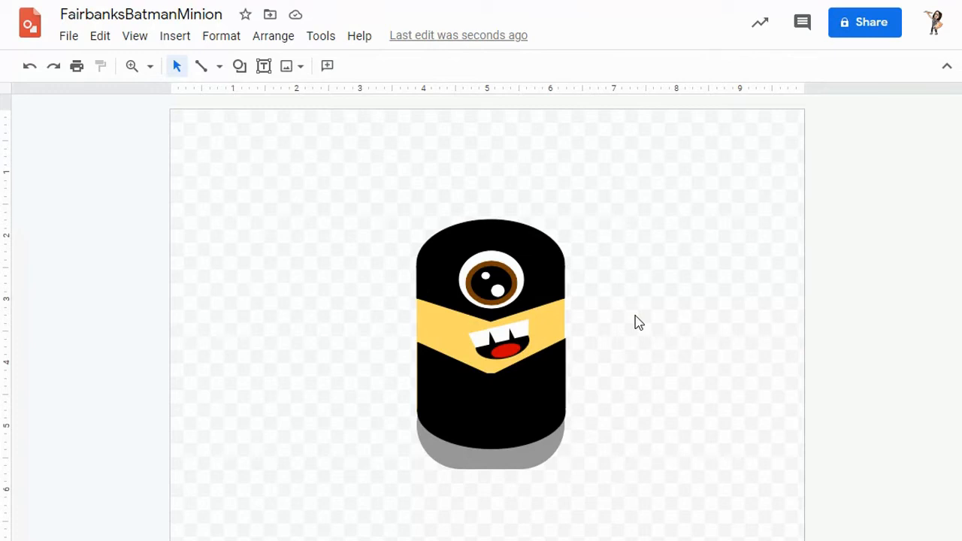
left_click(527, 350)
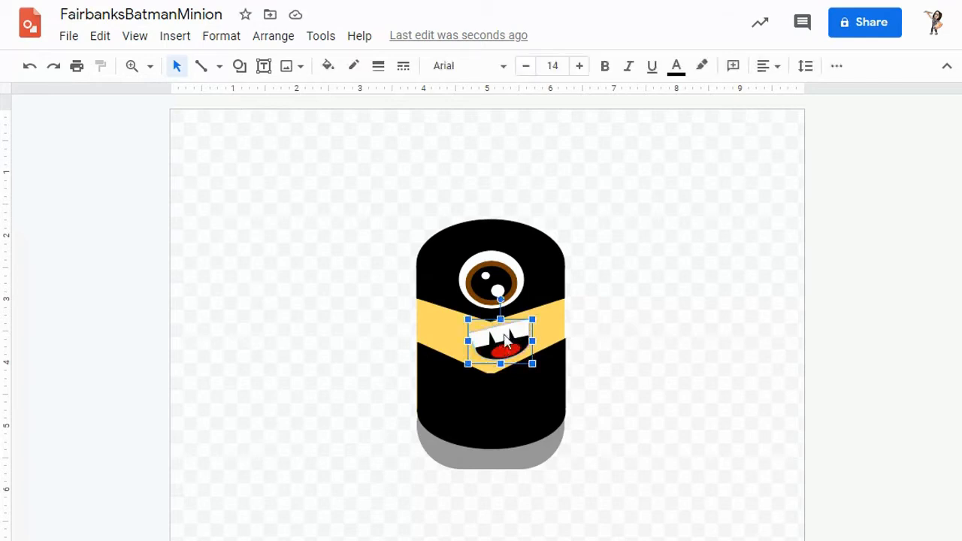
left_click_drag(498, 299, 514, 304)
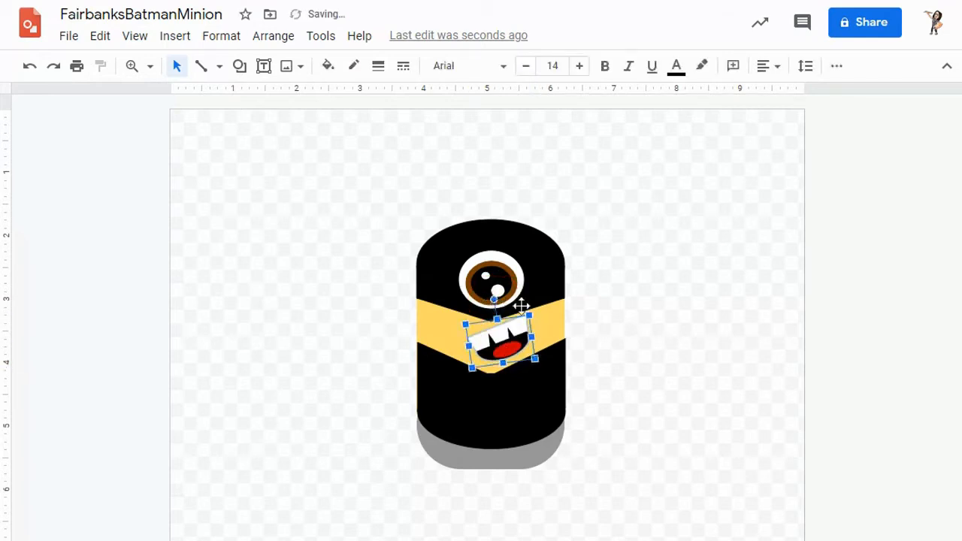
left_click(684, 301)
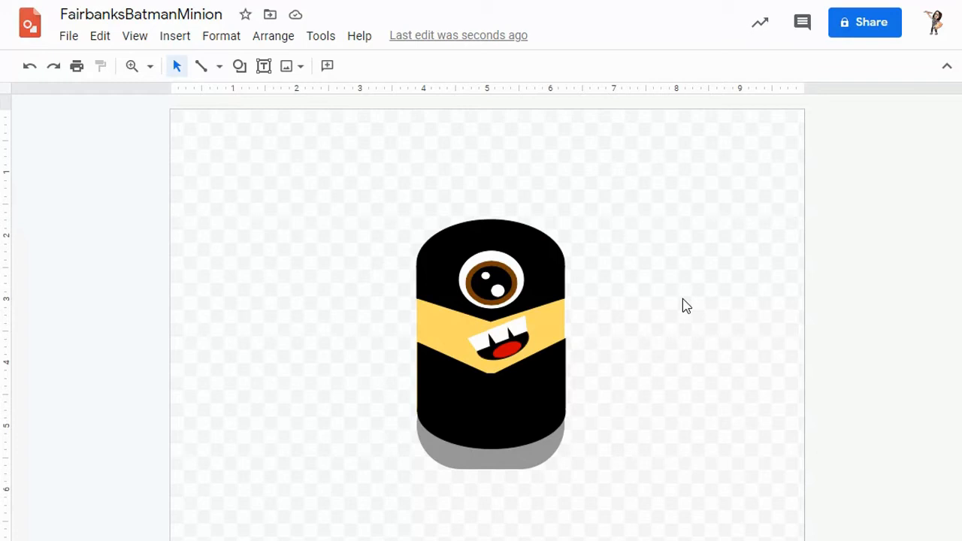
Draw a tall, narrow triangle for an ear, about 0.7 by 1.5 inches, over the upper-left part of the mask
left_click(133, 67)
left_click(484, 230)
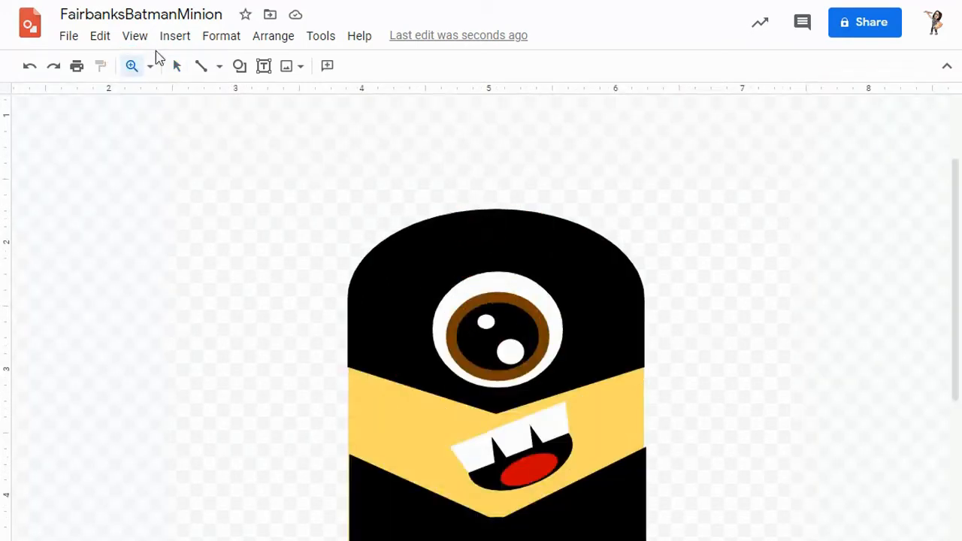
left_click(240, 66)
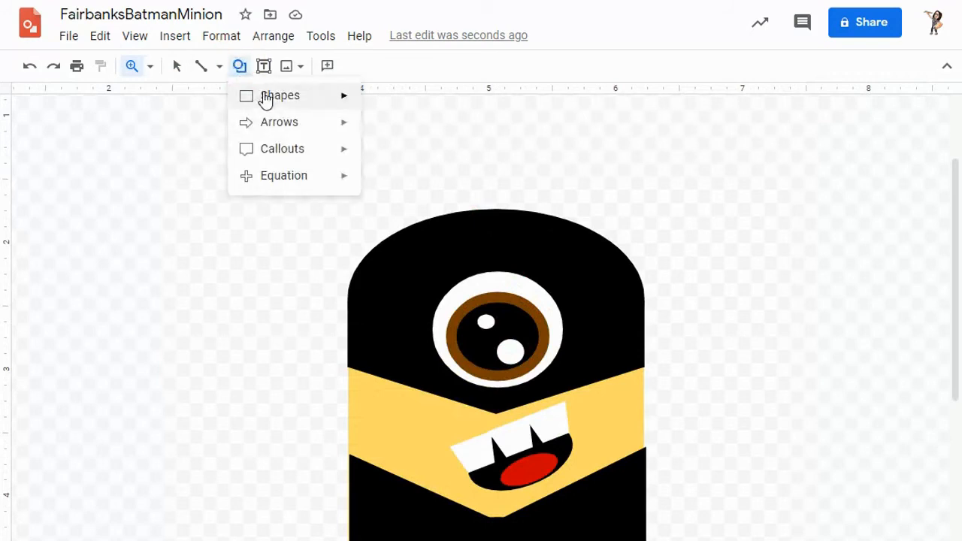
mouse_move(277, 98)
left_click(382, 130)
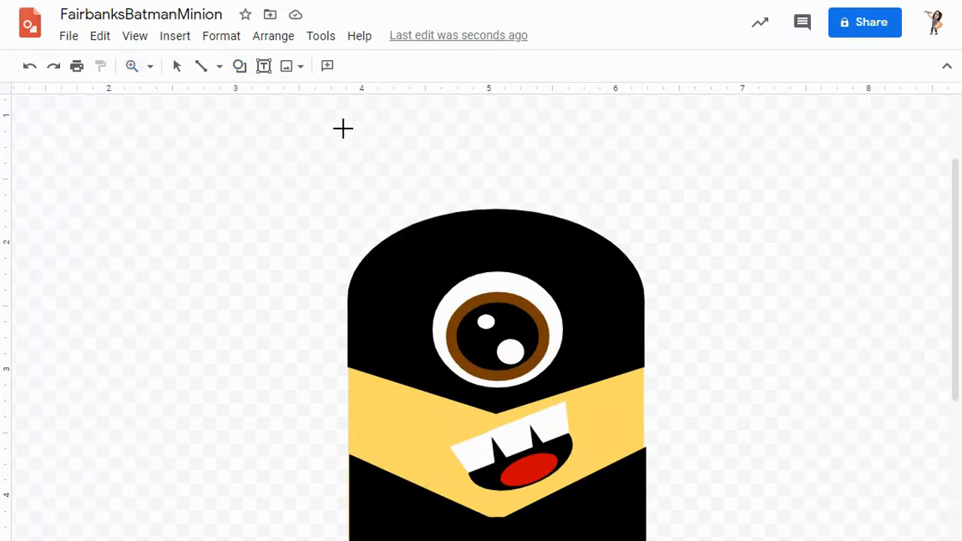
left_click_drag(334, 118, 421, 306)
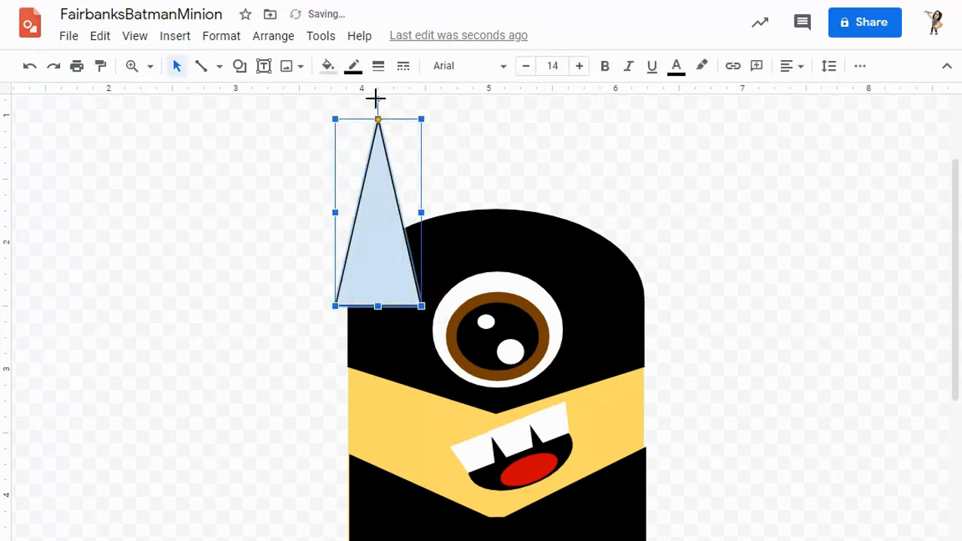
Tilt the triangle slightly counterclockwise and align its outer base corner with the left edge of the head
left_click_drag(375, 99, 357, 105)
left_click_drag(397, 256, 383, 249)
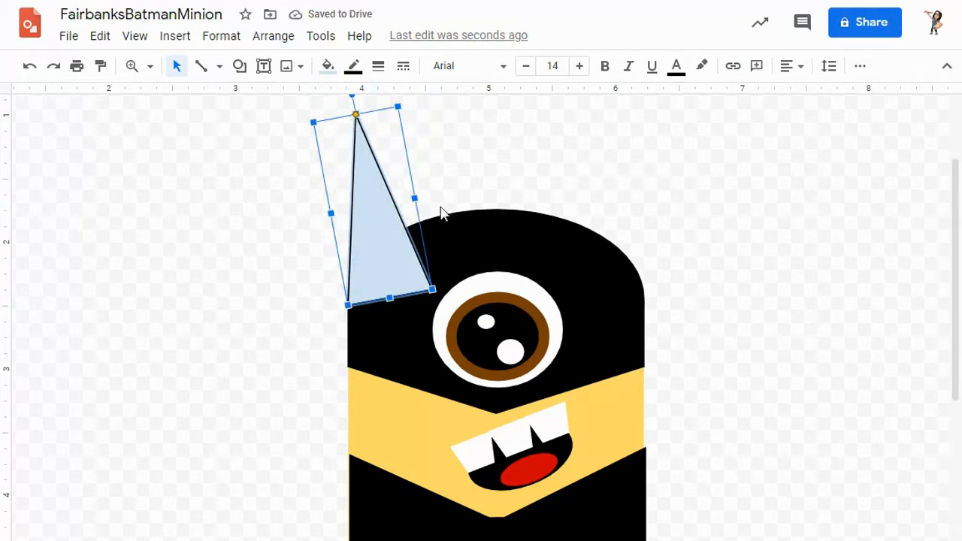
scroll(652, 323, "up", 1)
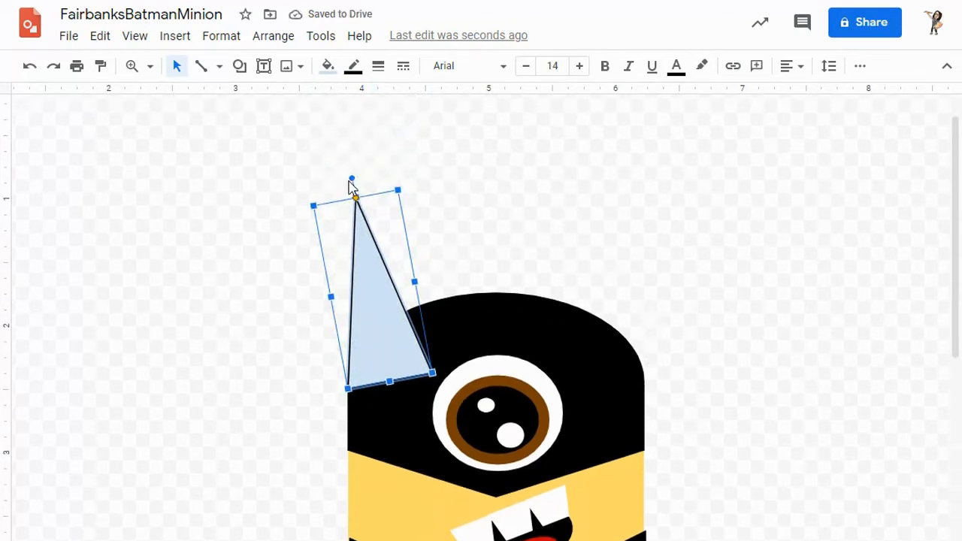
left_click_drag(348, 177, 348, 177)
left_click_drag(369, 359, 368, 355)
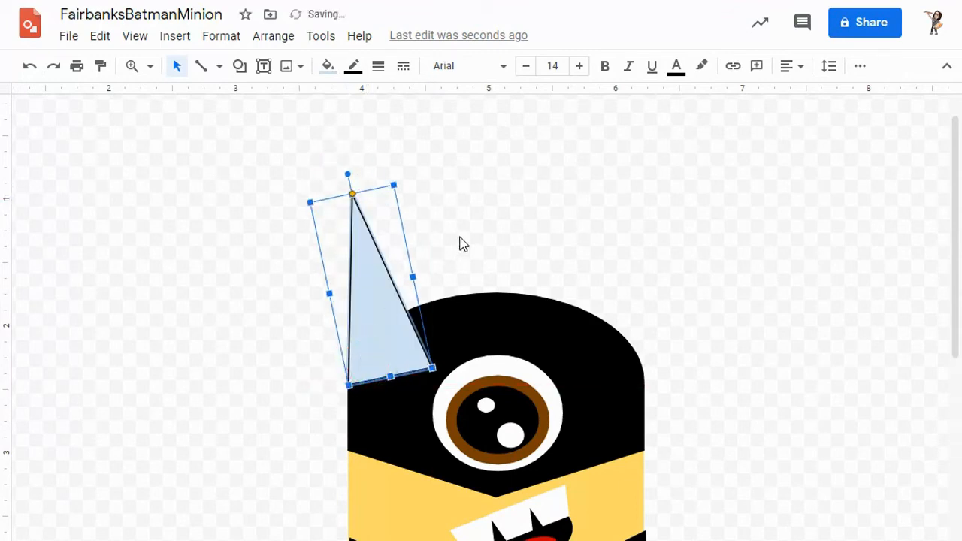
left_click(460, 243)
Fill the ear triangle with black
left_click(366, 365)
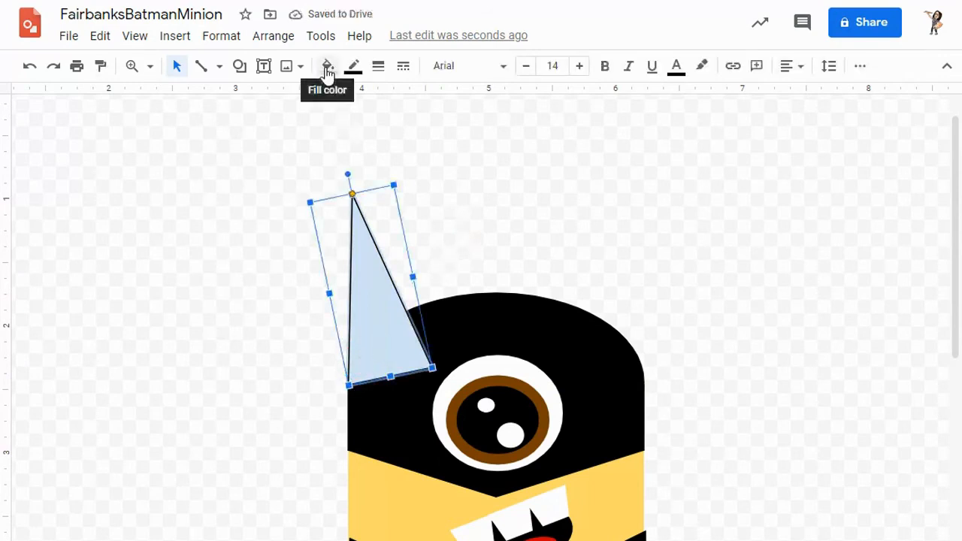
left_click(327, 69)
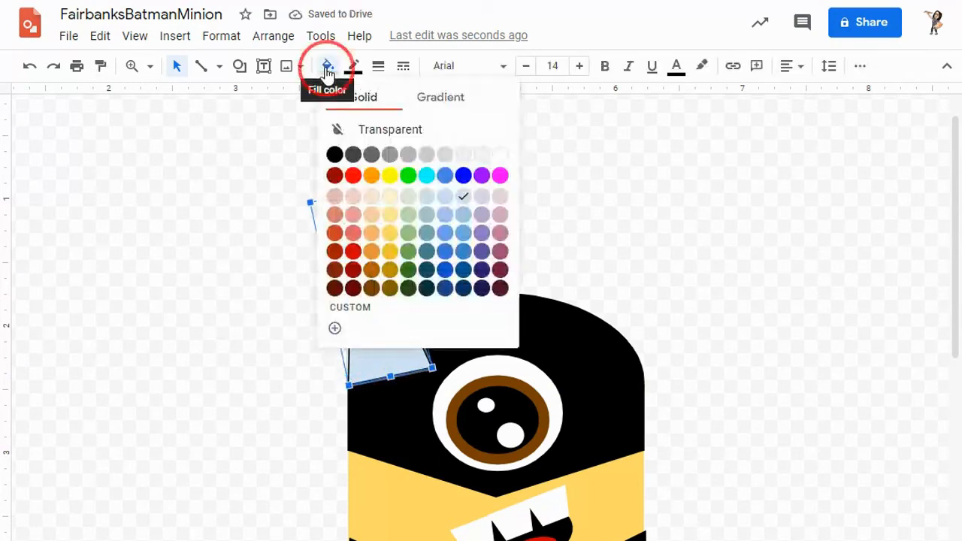
left_click(334, 153)
Duplicate the black ear, flip the copy horizontally, and align it with the right edge of the head
key("ctrl+c")
key("ctrl+v")
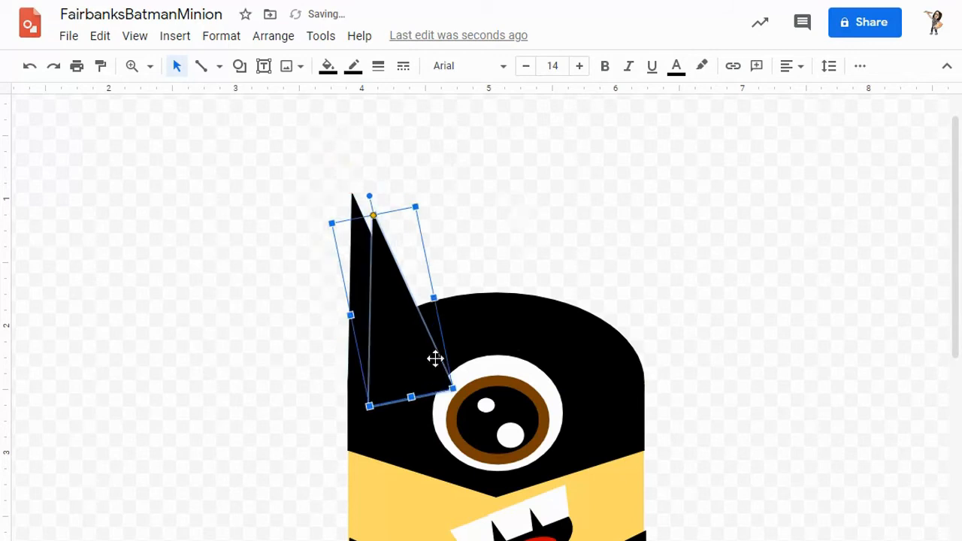
left_click_drag(419, 348, 607, 271)
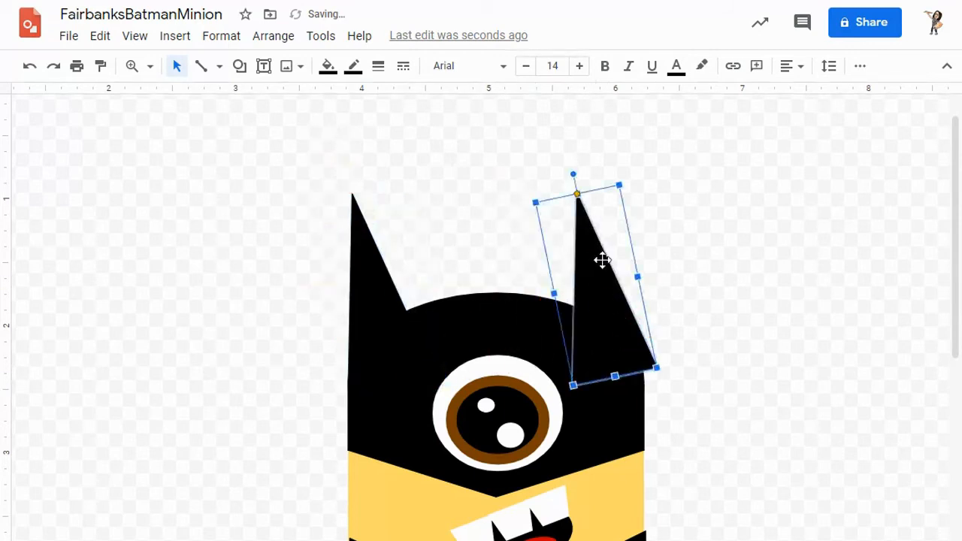
right_click(593, 304)
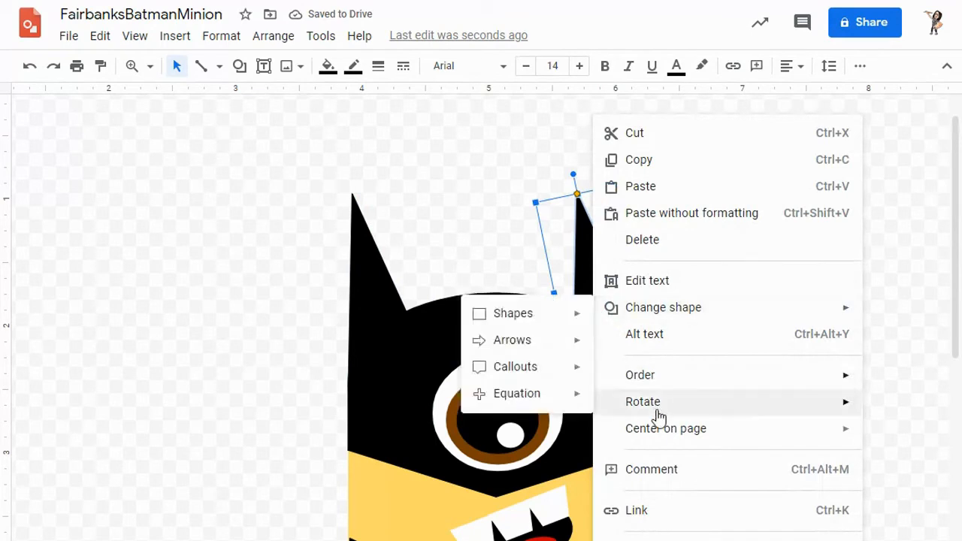
mouse_move(657, 414)
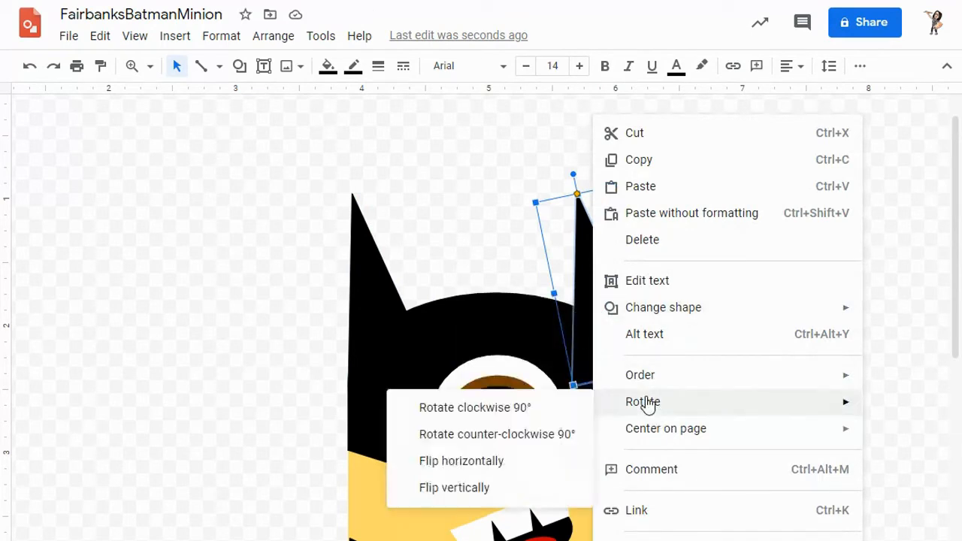
left_click(498, 461)
left_click_drag(574, 341, 606, 339)
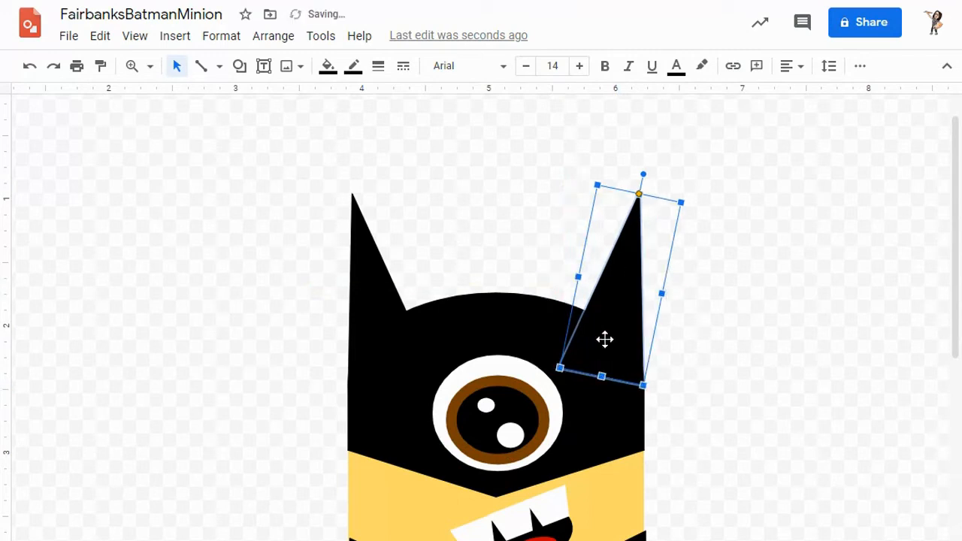
left_click(693, 348)
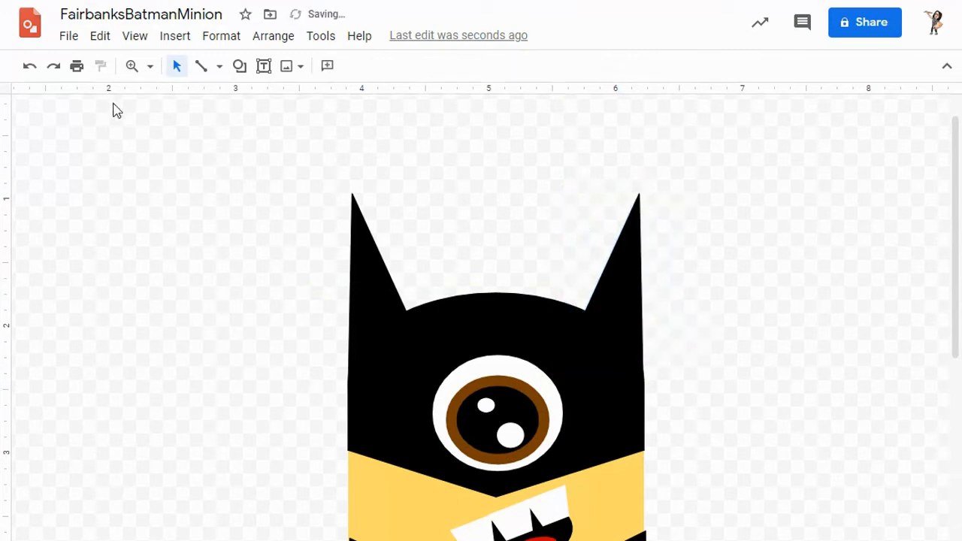
left_click(623, 294)
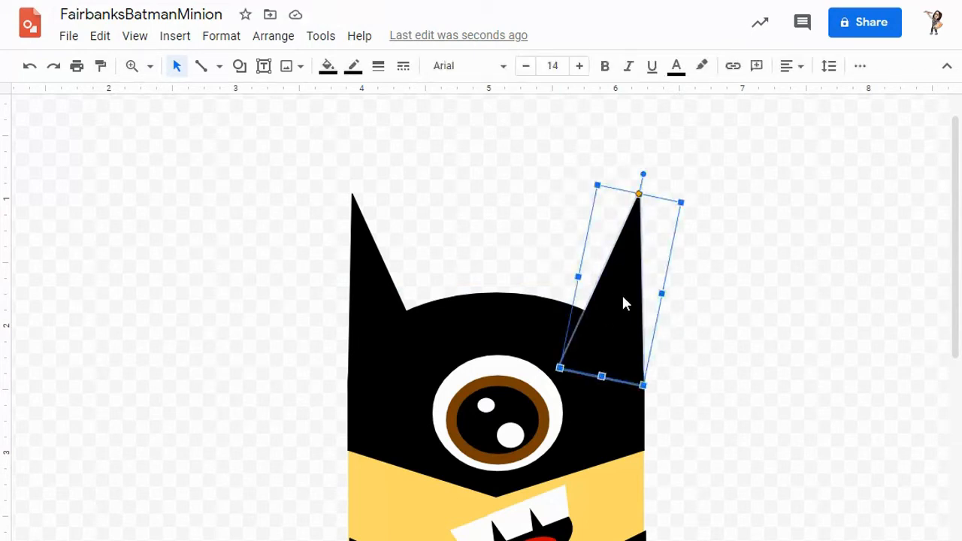
right_click(624, 298)
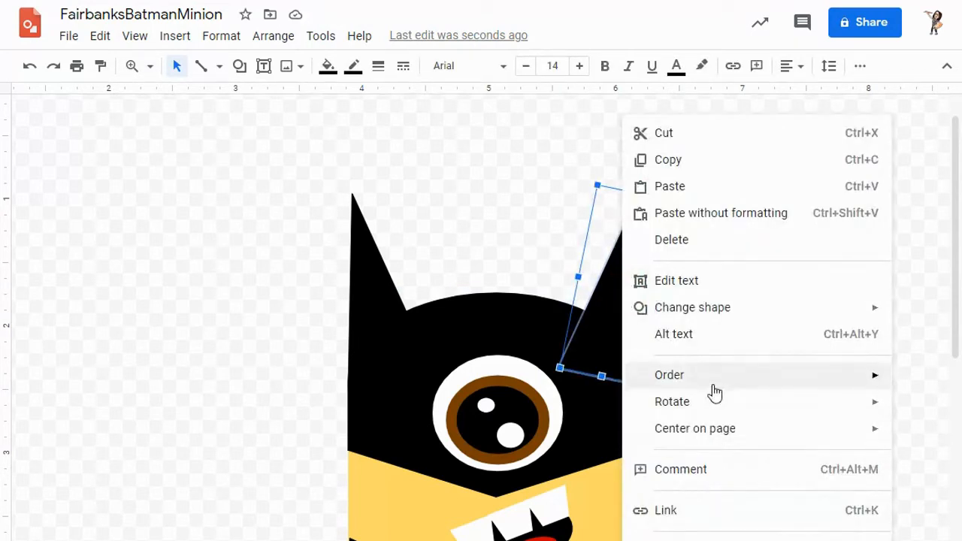
mouse_move(718, 400)
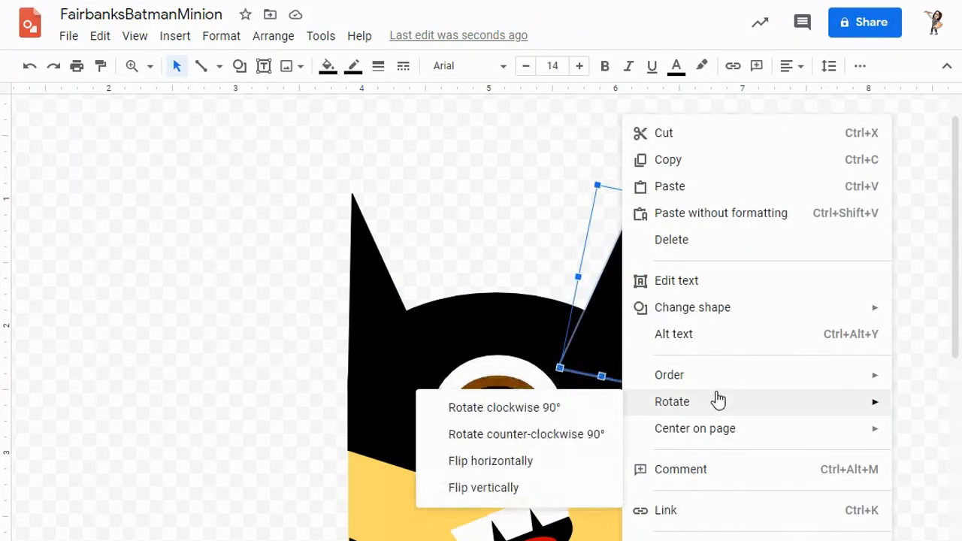
left_click(501, 462)
left_click(498, 269)
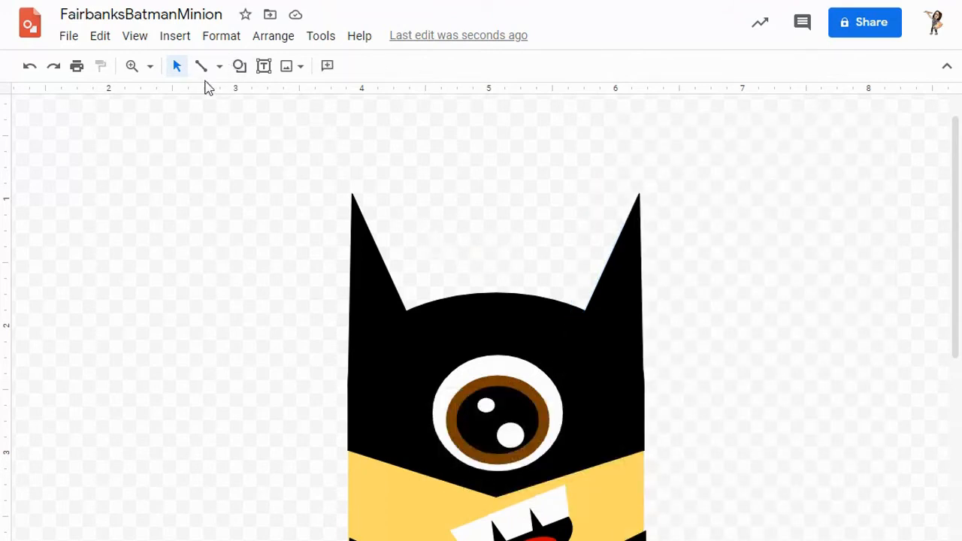
Draw a narrow upright rectangle for a leg, about 0.4 by 1.4 inches, on the empty canvas left of the body and fill it black
left_click(151, 67)
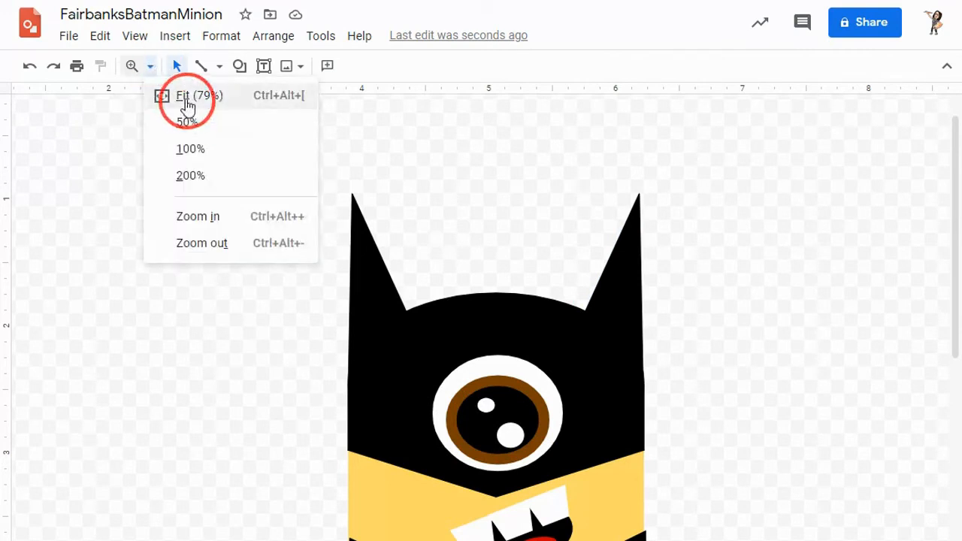
left_click(188, 98)
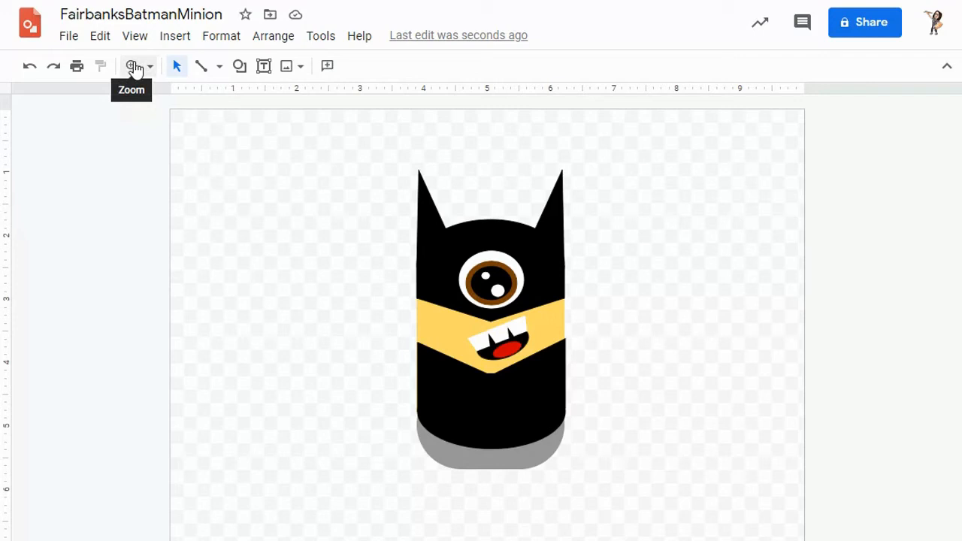
left_click(239, 66)
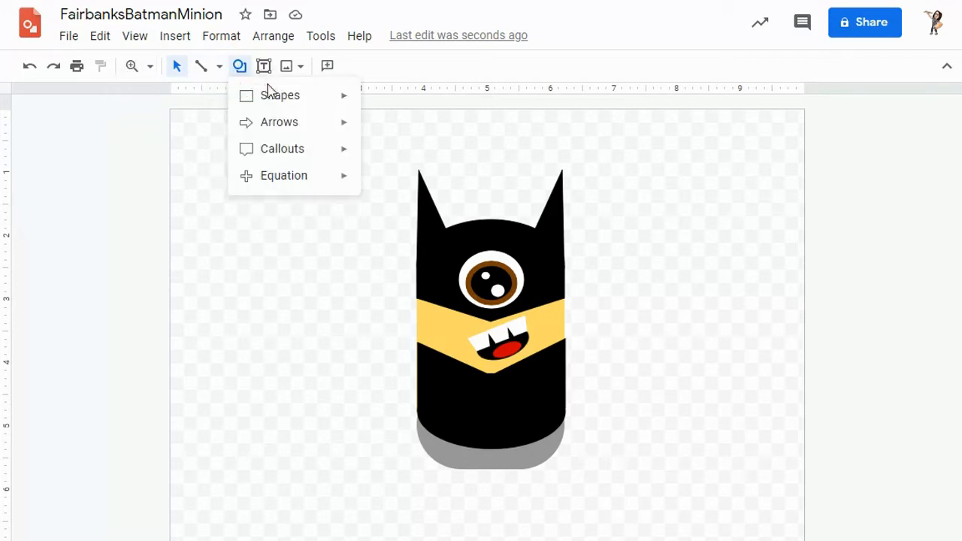
mouse_move(273, 96)
left_click(373, 102)
left_click_drag(270, 351, 296, 441)
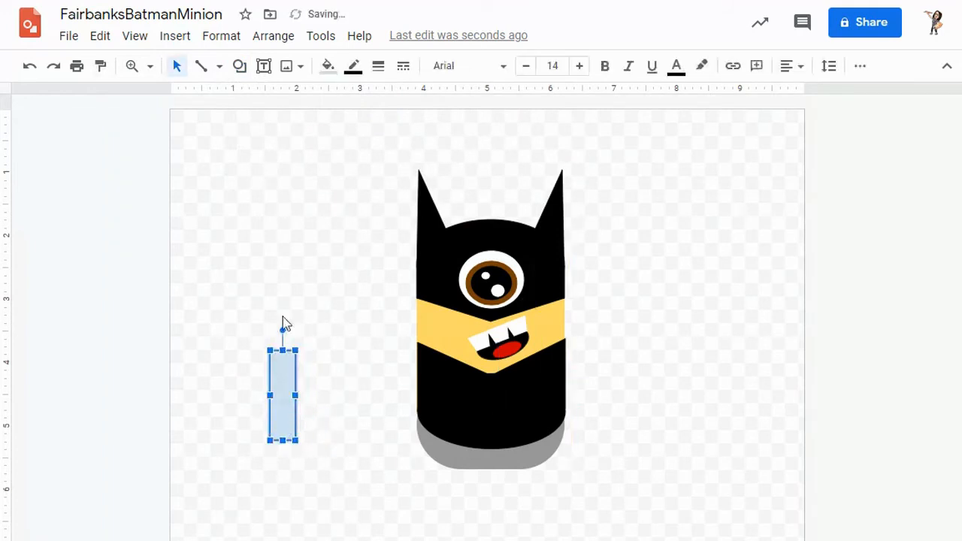
left_click(327, 67)
left_click(333, 153)
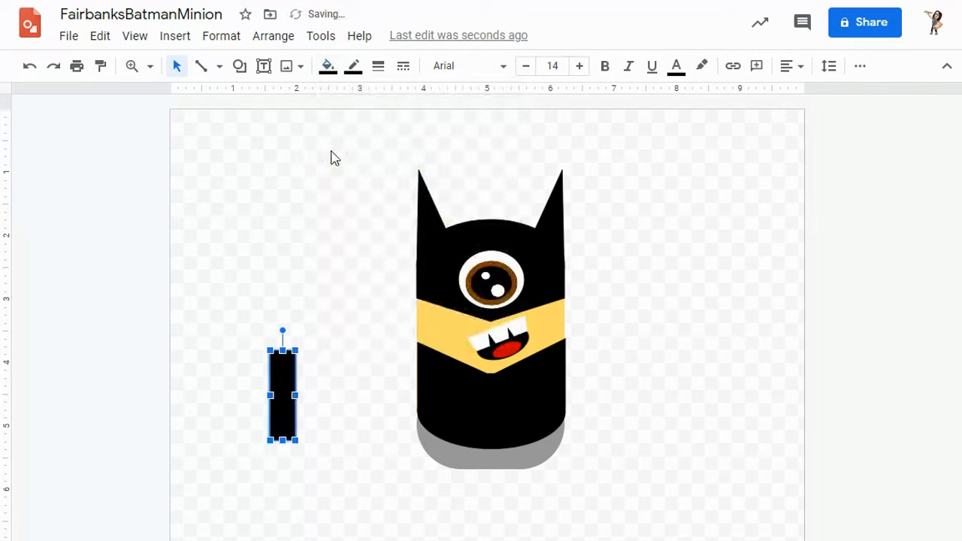
Draw a black rounded-rectangle foot, about 1.1 by 0.5 inches, tilt it slightly counterclockwise and overlap it with the leg's lower end
left_click(240, 68)
mouse_move(284, 103)
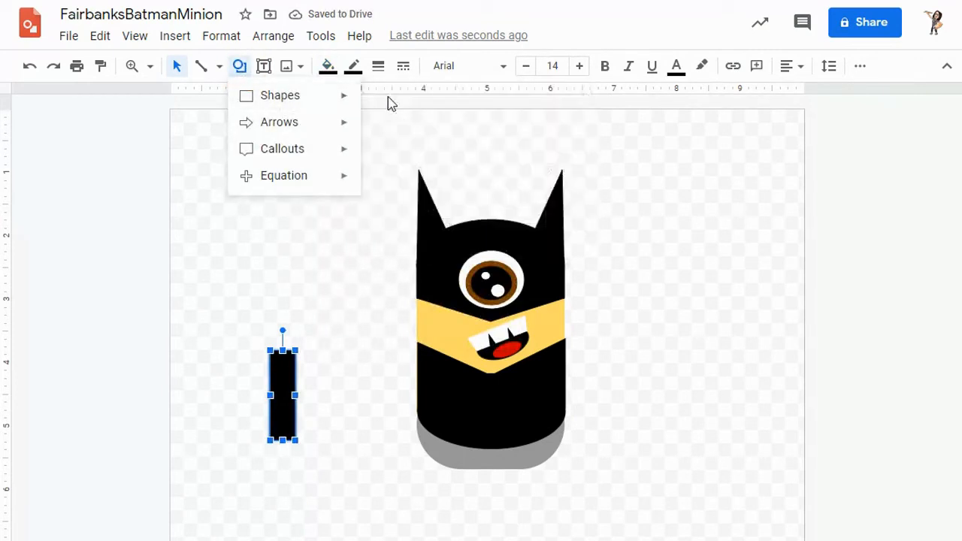
left_click(268, 100)
left_click(393, 101)
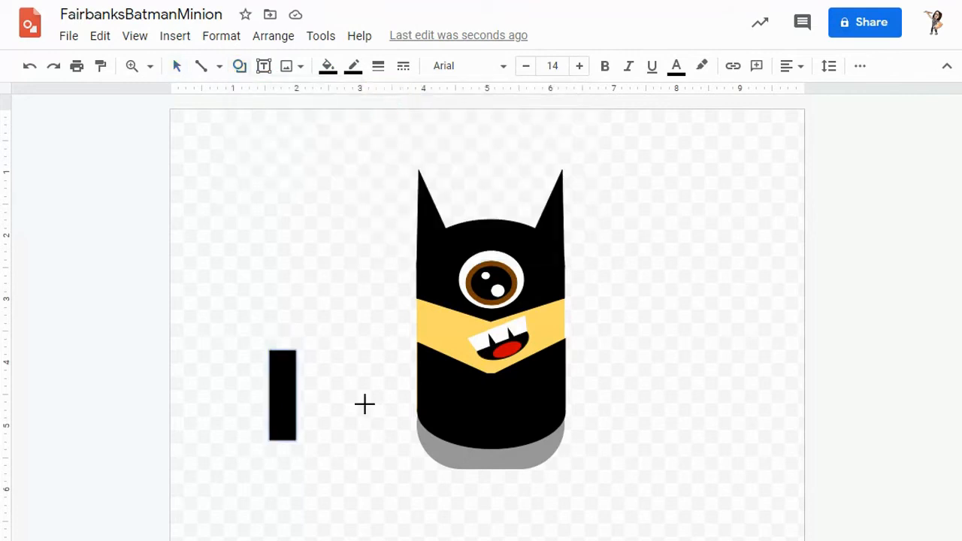
left_click_drag(230, 456, 292, 485)
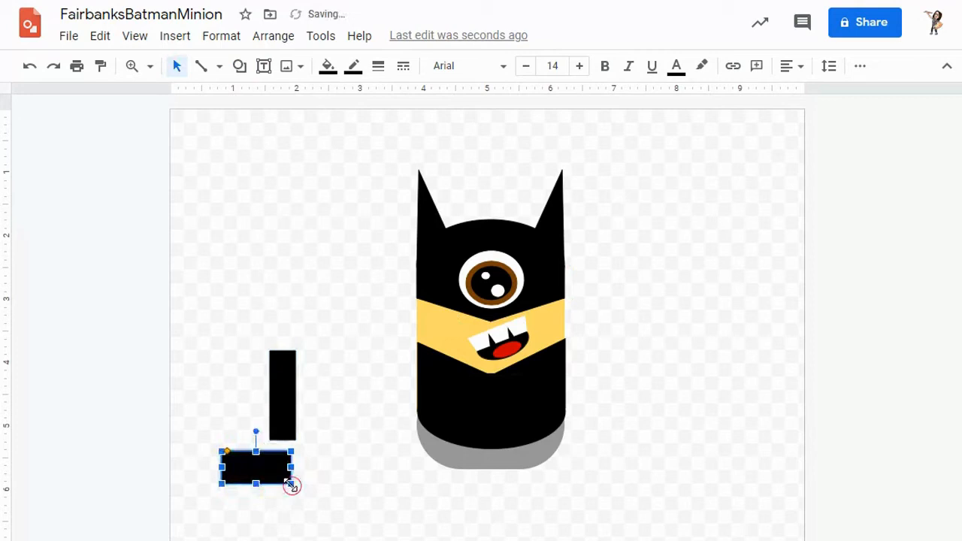
mouse_move(255, 434)
left_mouse_down()
mouse_move(247, 435)
mouse_move(254, 443)
left_mouse_up()
left_click_drag(279, 467, 291, 442)
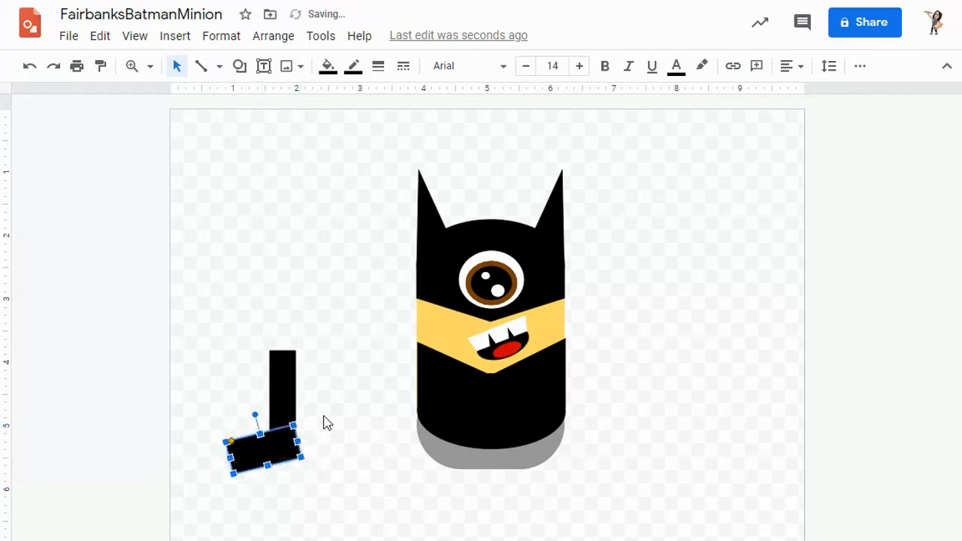
left_click(327, 419)
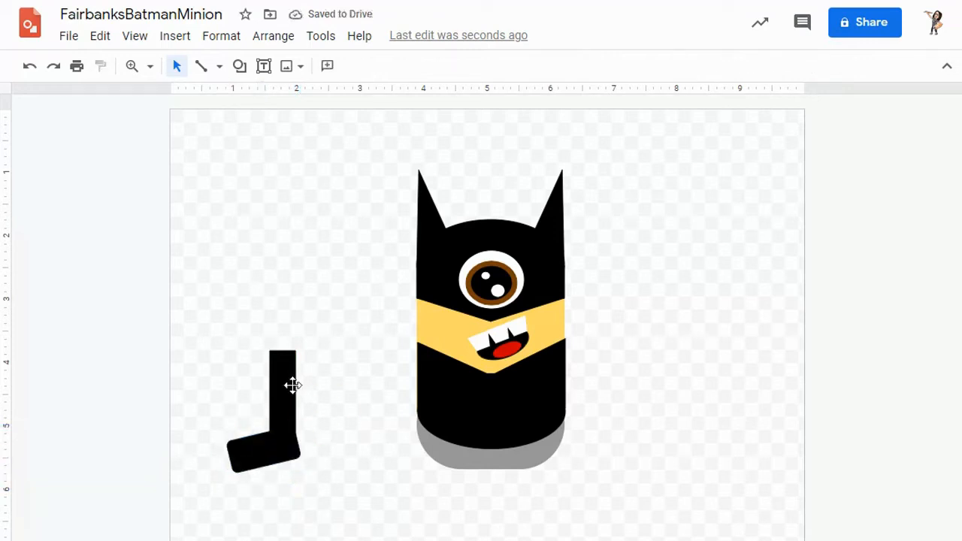
Group the leg rectangle and the tilted foot into one object
left_click(273, 449)
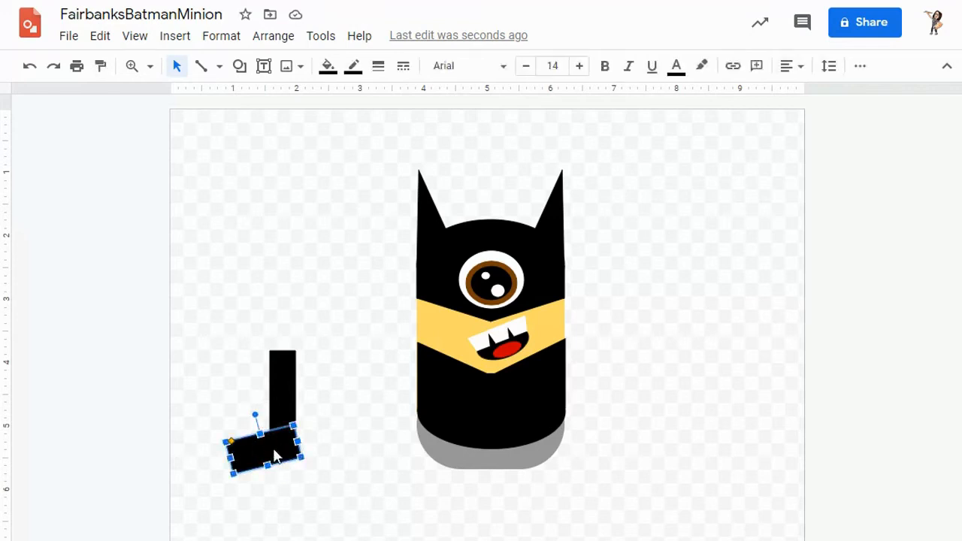
left_click(231, 381)
left_click_drag(230, 358, 315, 478)
right_click(280, 399)
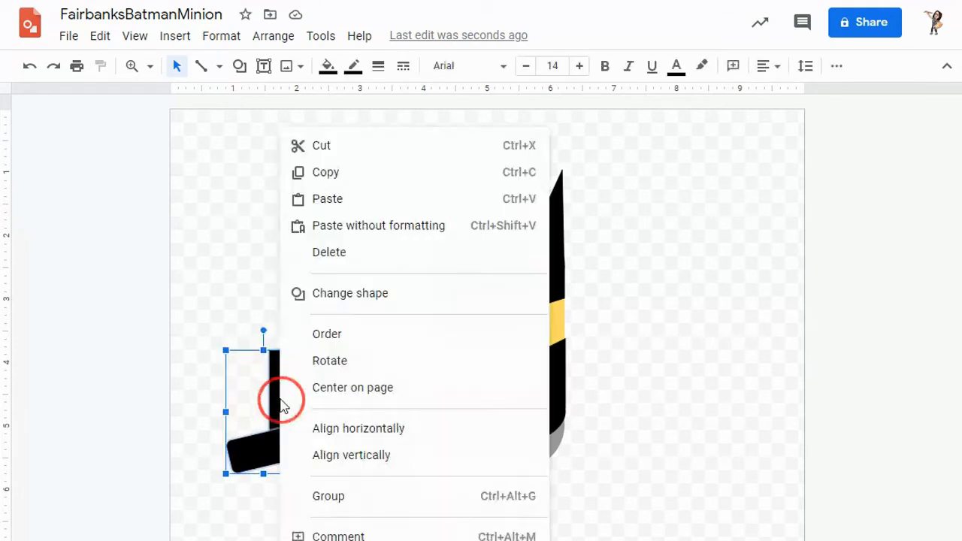
left_click(345, 498)
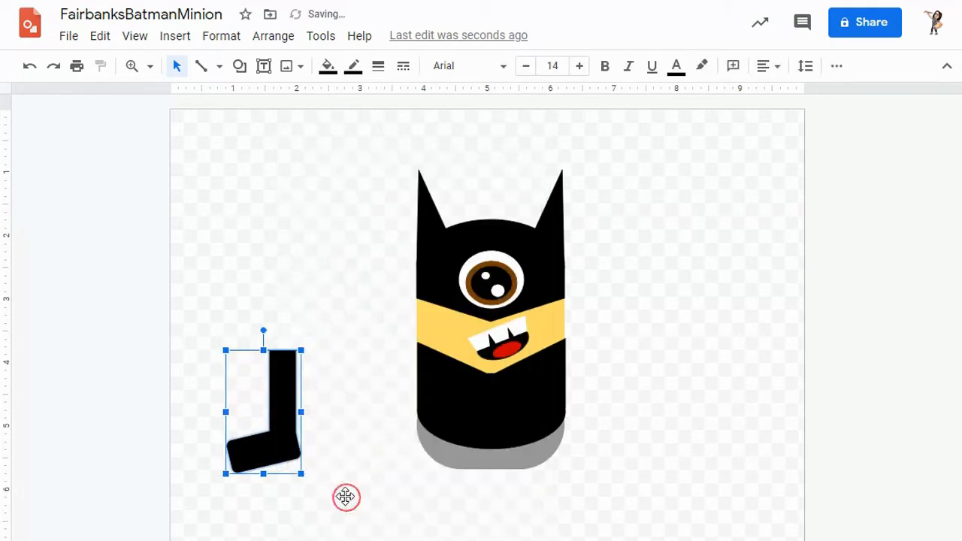
Shrink the grouped leg to about 0.8 by 1.4 inches and place it under the left half of the body
left_click_drag(279, 431, 441, 498)
left_click_drag(383, 540, 447, 491)
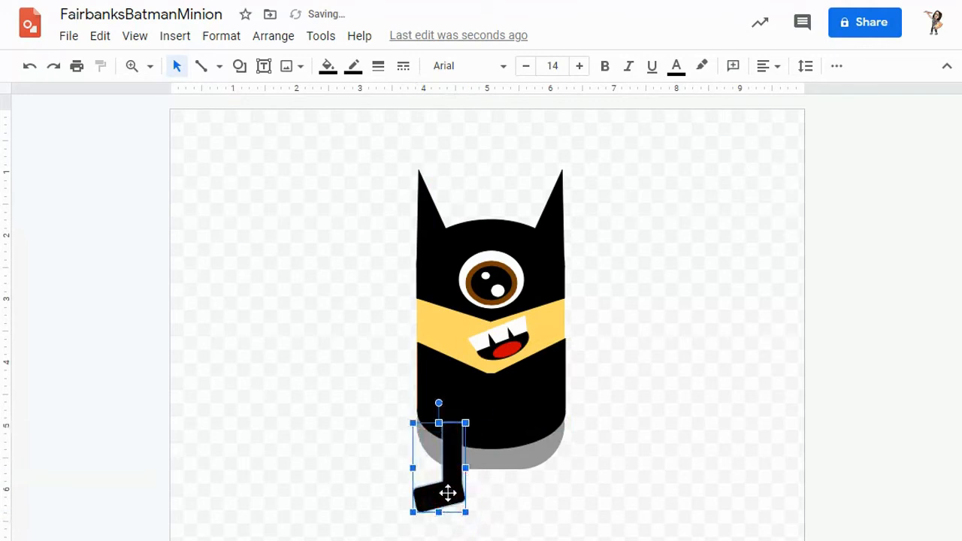
left_click(506, 515)
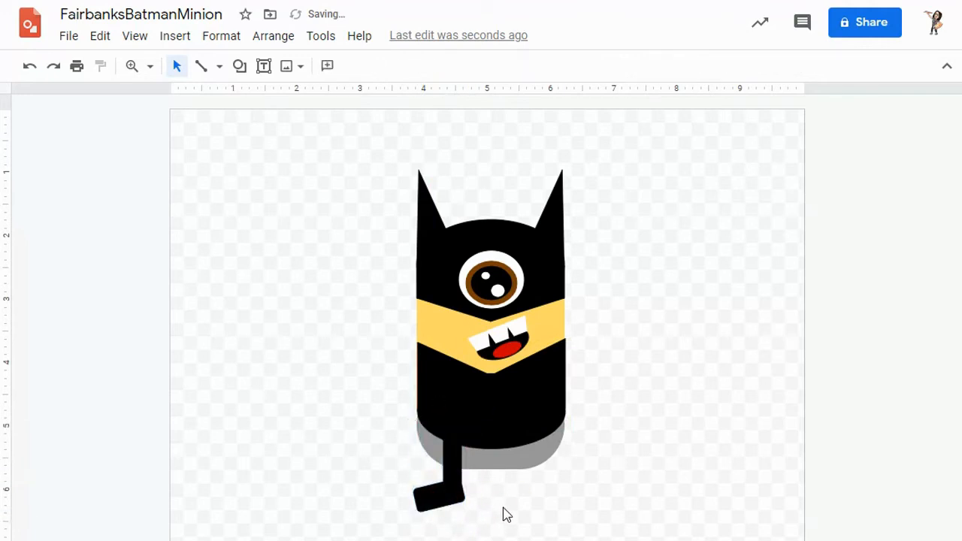
Duplicate the grouped leg, flip the copy horizontally, and place it under the right half of the body with the foot pointing outward
left_click(445, 485)
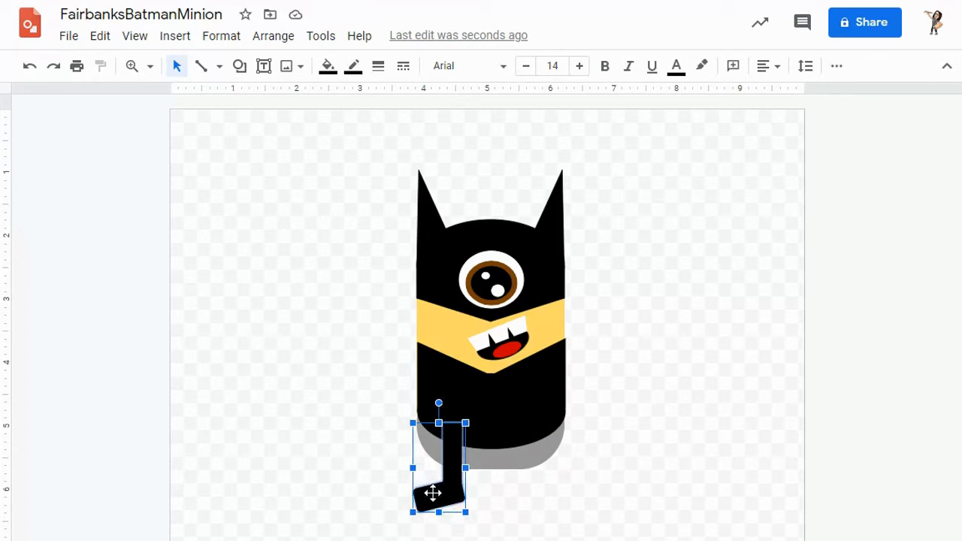
key("ctrl+d")
left_click_drag(458, 507, 515, 497)
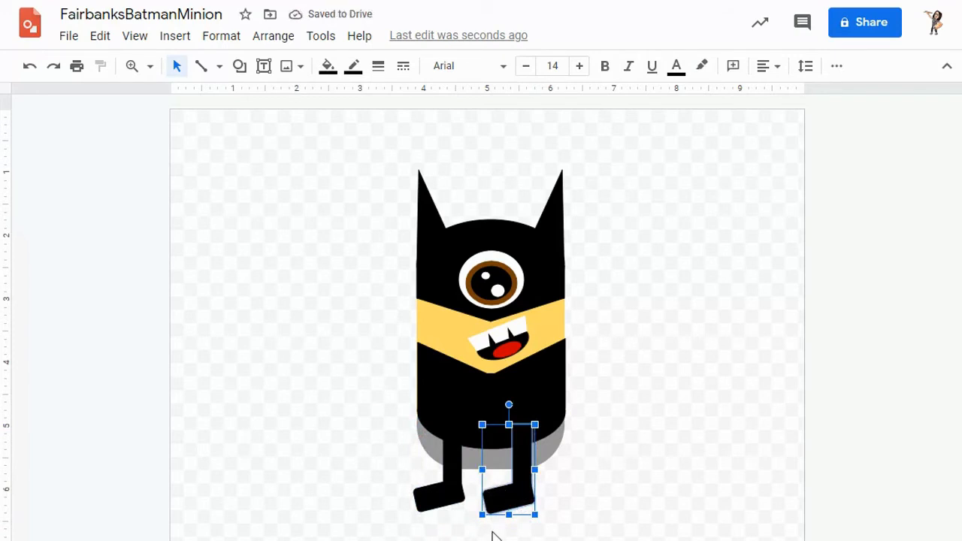
right_click(511, 504)
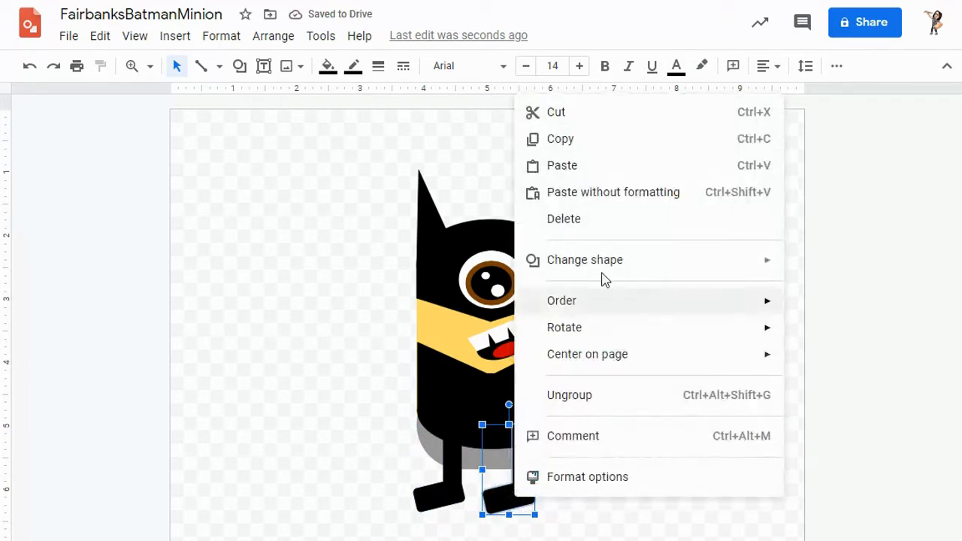
mouse_move(619, 339)
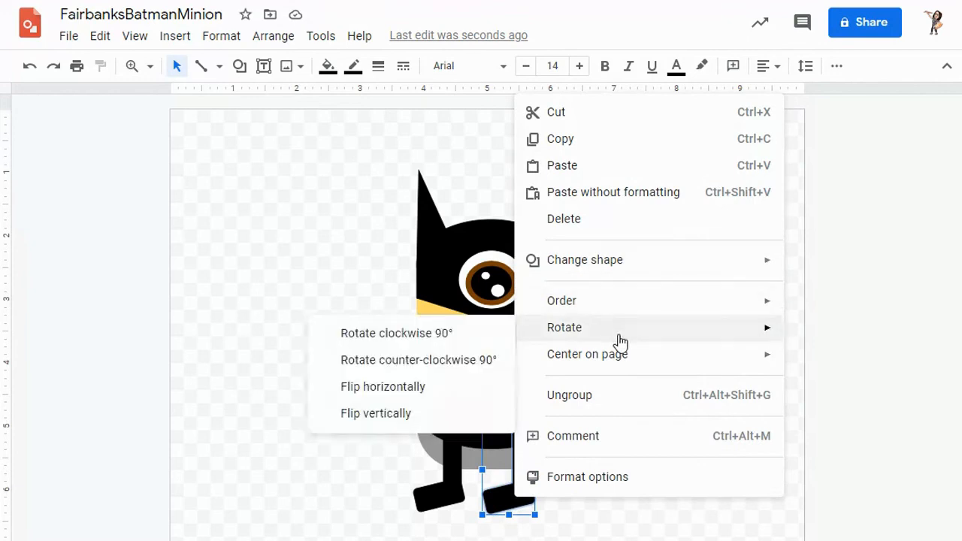
left_click(441, 387)
left_click_drag(512, 496, 534, 496)
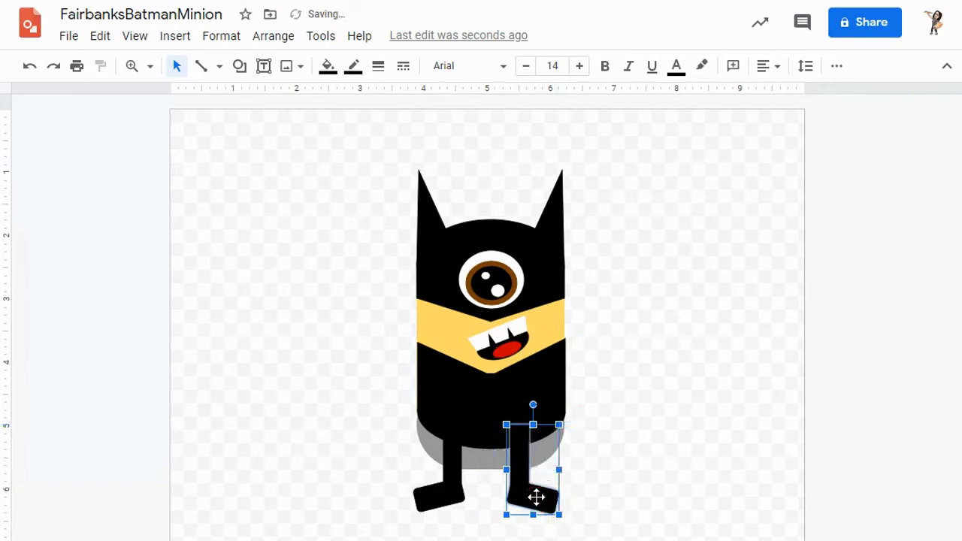
left_click(654, 535)
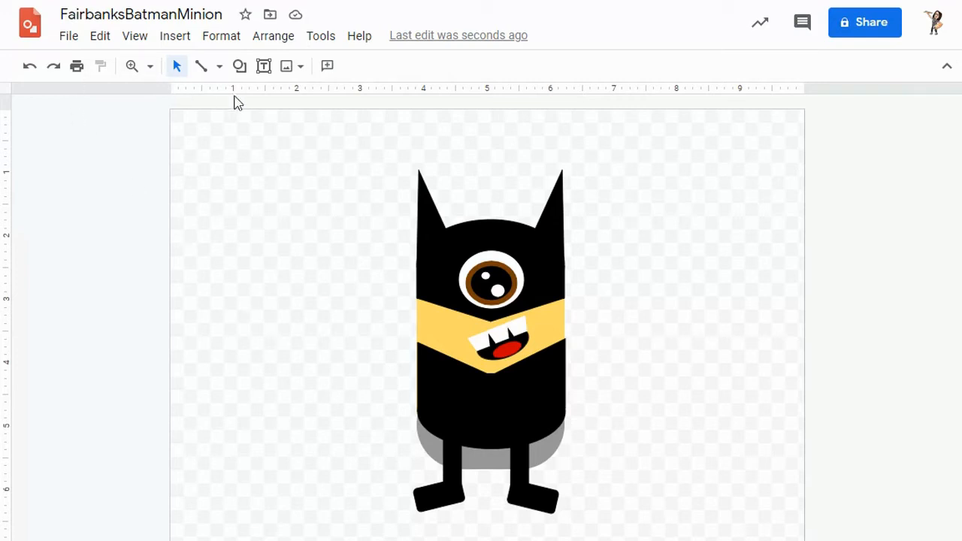
left_click(150, 66)
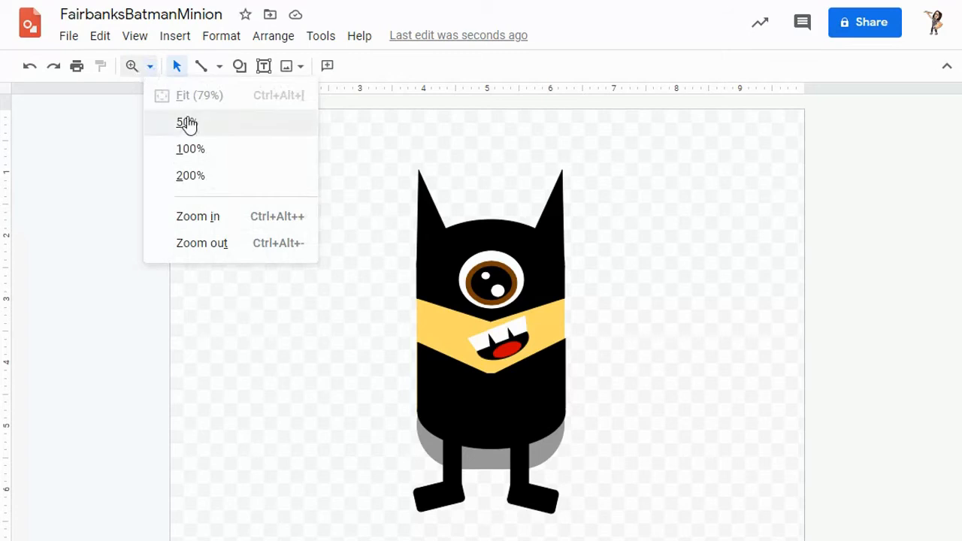
left_click(192, 158)
left_click(132, 66)
left_click(222, 301)
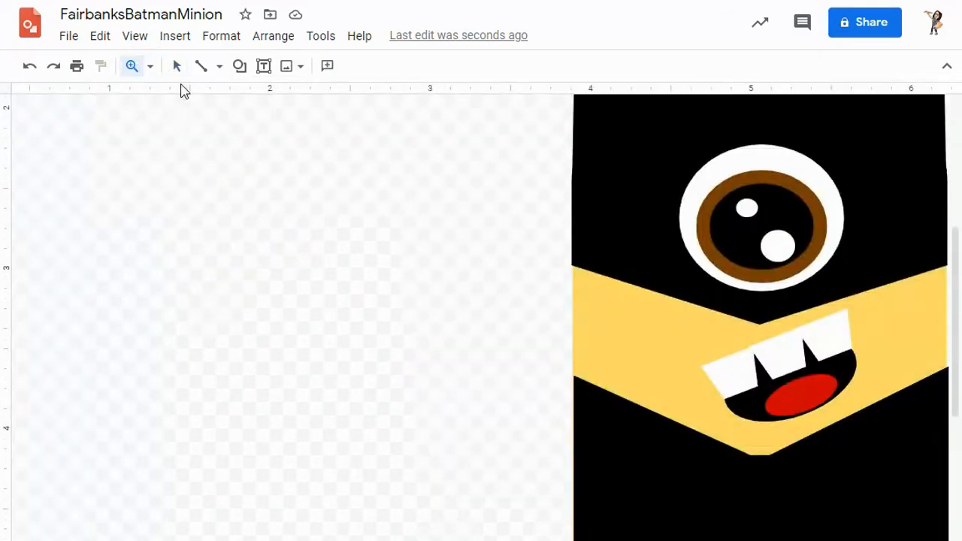
left_click(177, 68)
left_click(239, 67)
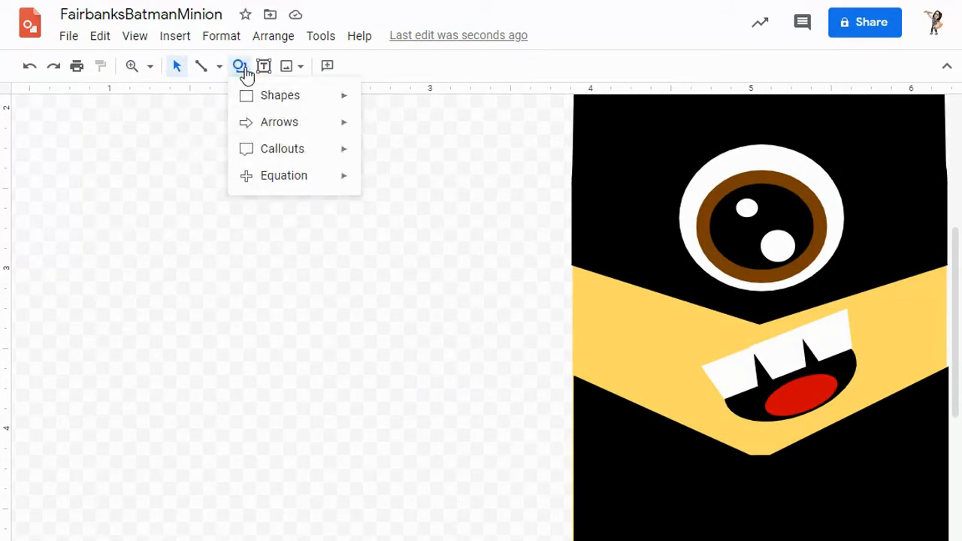
mouse_move(301, 99)
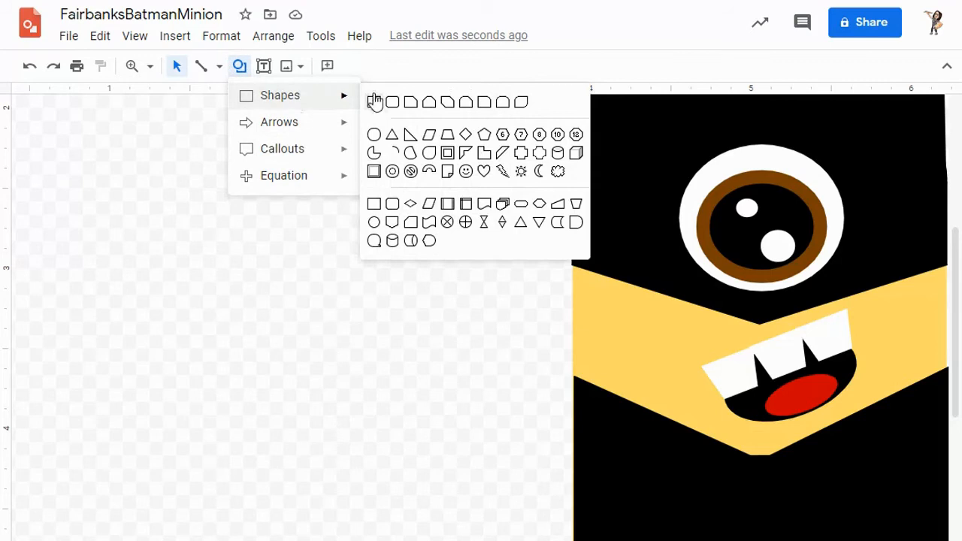
left_click(374, 103)
mouse_move(228, 226)
left_mouse_down()
mouse_move(294, 431)
mouse_move(261, 495)
left_mouse_up()
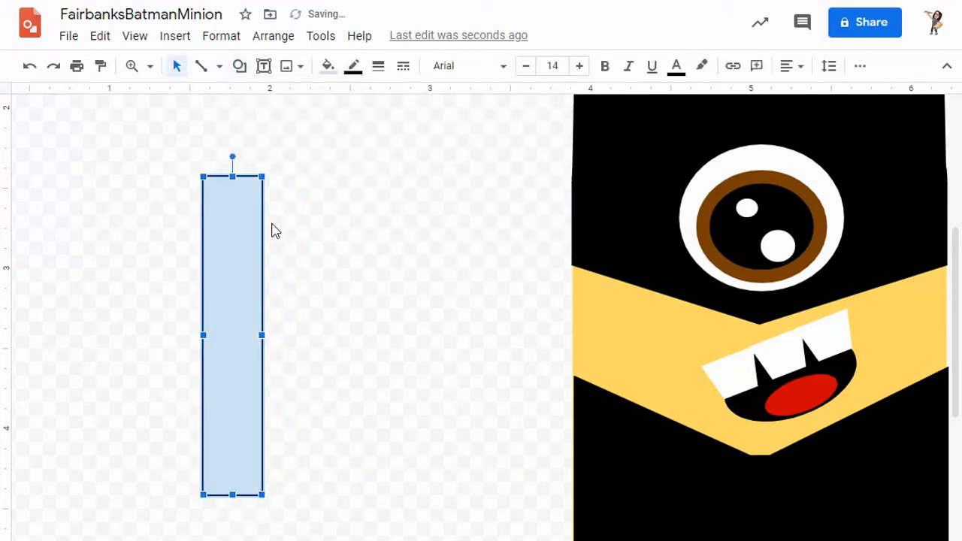
key("Delete")
Draw a tall rounded rectangle for an arm, about 0.4 by 2.1 inches, left of the body and increase its corner rounding
left_click(240, 67)
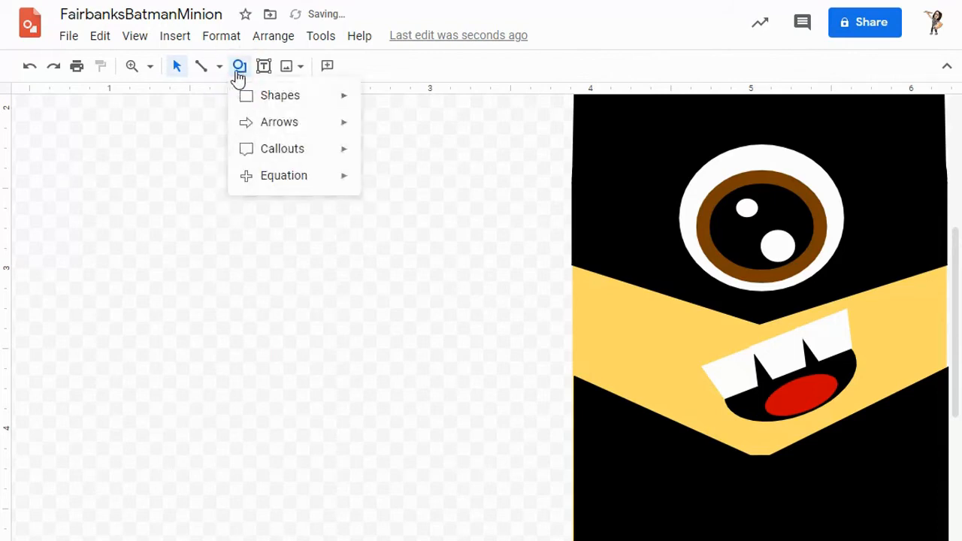
mouse_move(258, 95)
left_click(387, 102)
left_click_drag(267, 170, 333, 506)
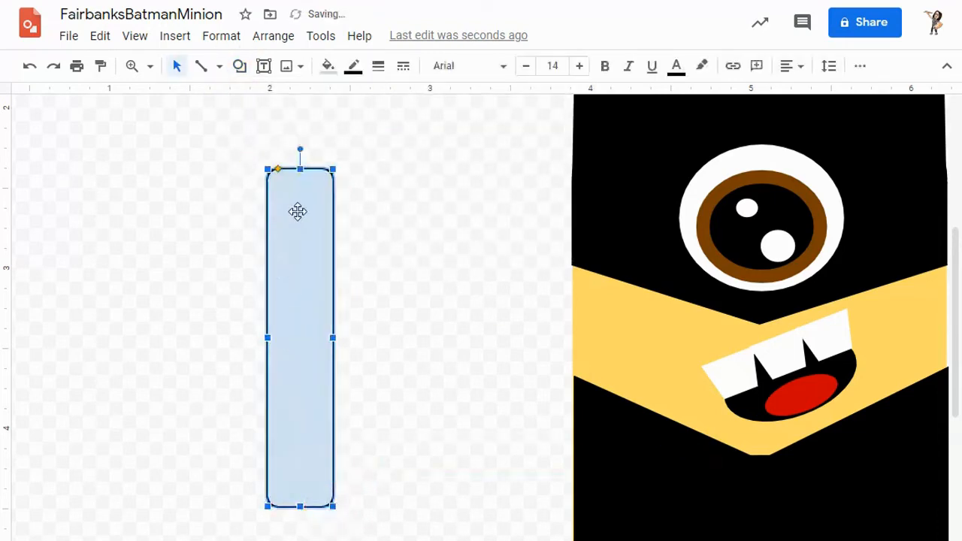
left_click_drag(275, 170, 300, 169)
left_click(432, 288)
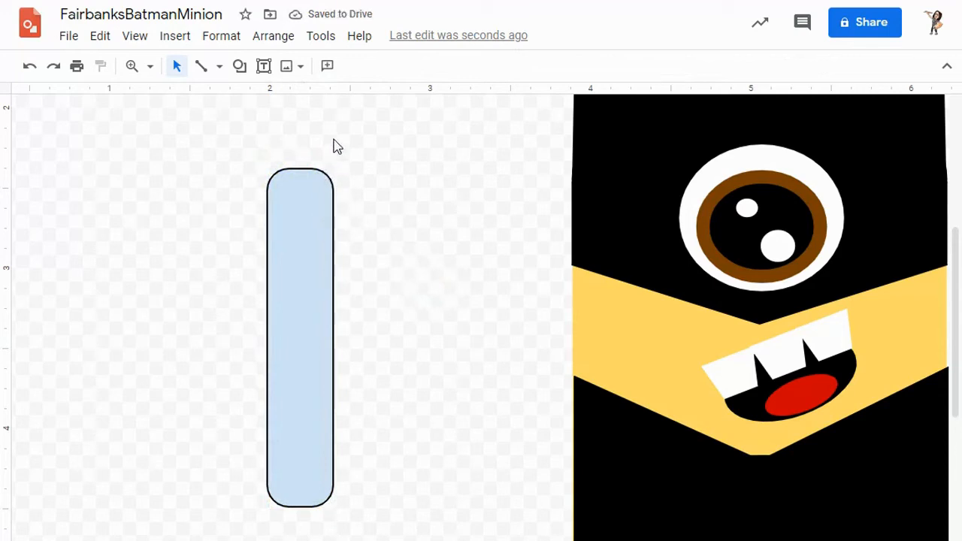
Draw a teardrop shape for the hand, about 0.6 by 0.5 inches, over the lower end of the arm
left_click(241, 72)
mouse_move(311, 95)
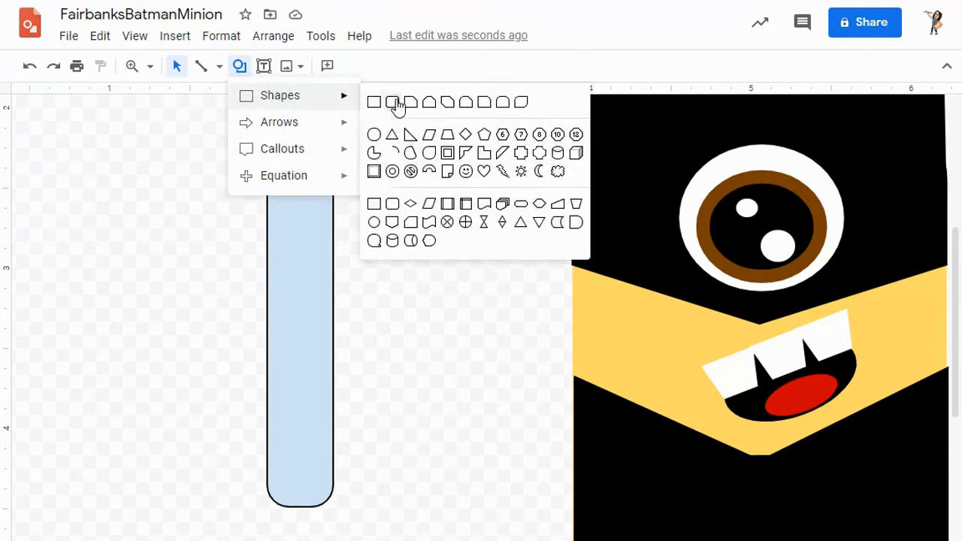
left_click(431, 162)
scroll(410, 384, "down", 3)
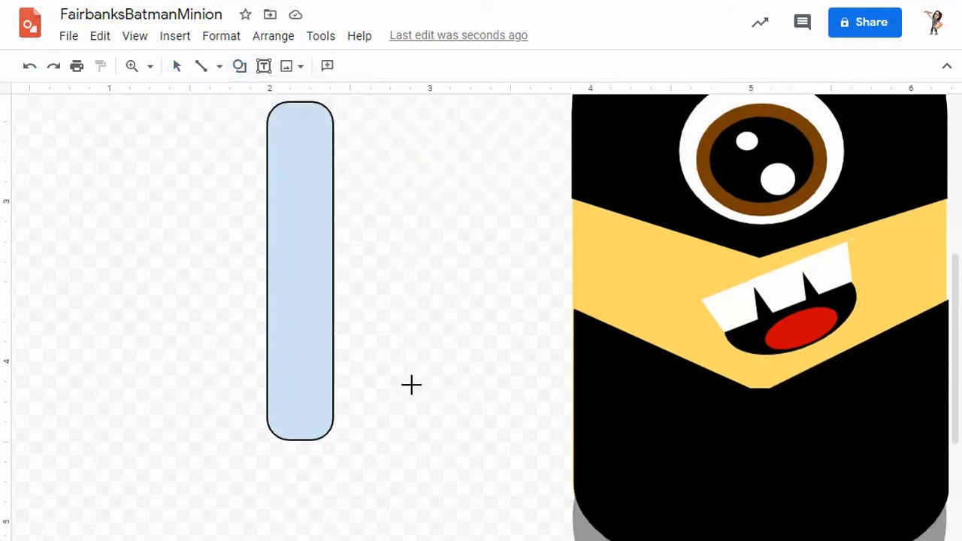
left_click_drag(267, 319, 359, 394)
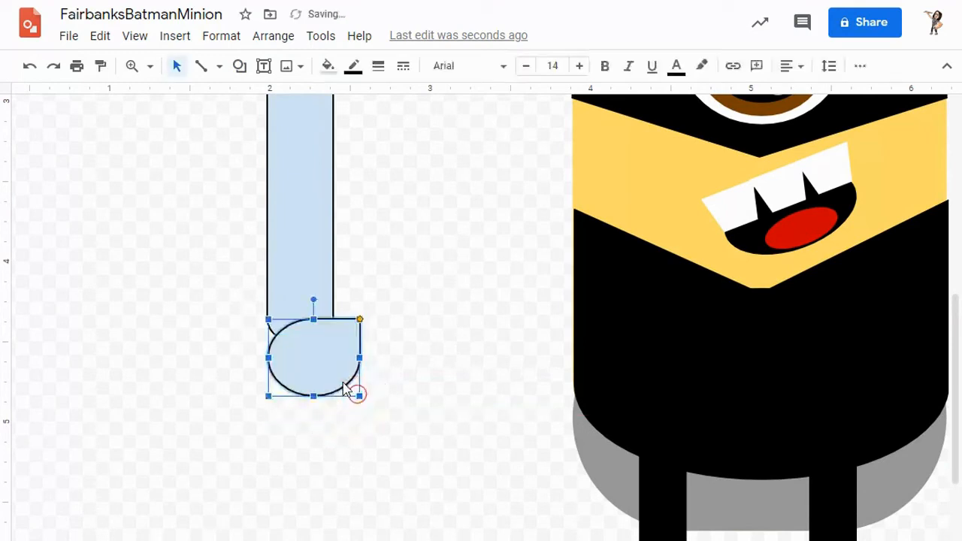
Mirror the teardrop so its point faces left, align it with the arm's left edge, and widen it to about 0.6 inches
left_click_drag(268, 359, 445, 375)
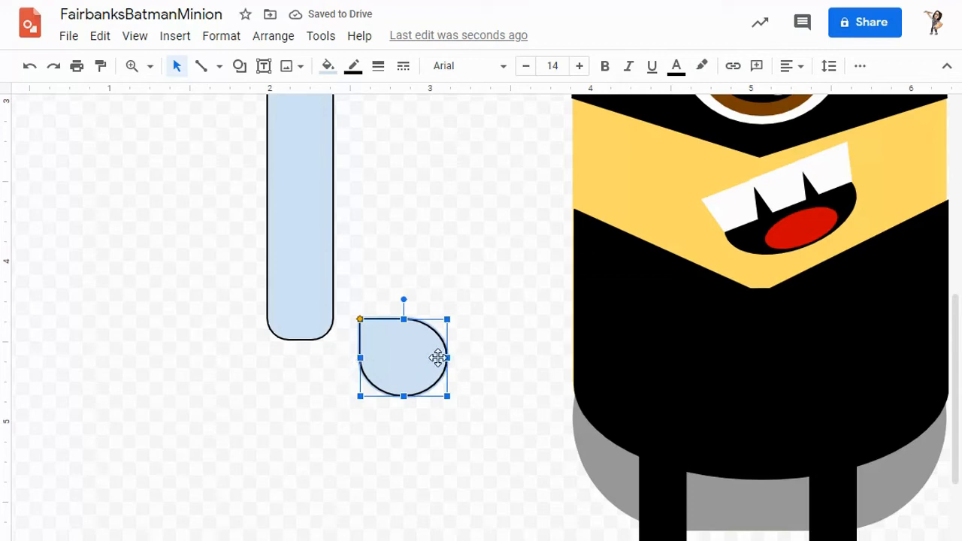
left_click_drag(412, 350, 321, 351)
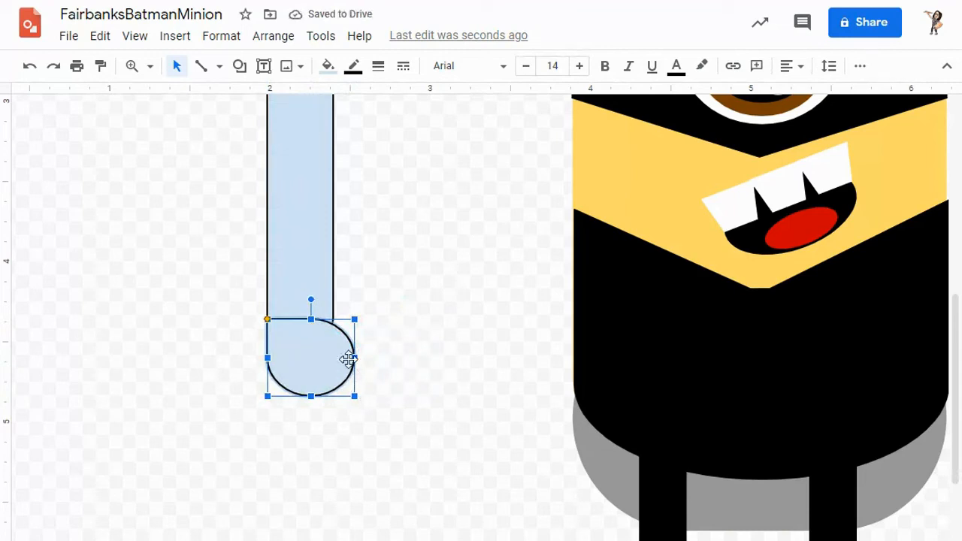
left_click_drag(354, 361, 364, 361)
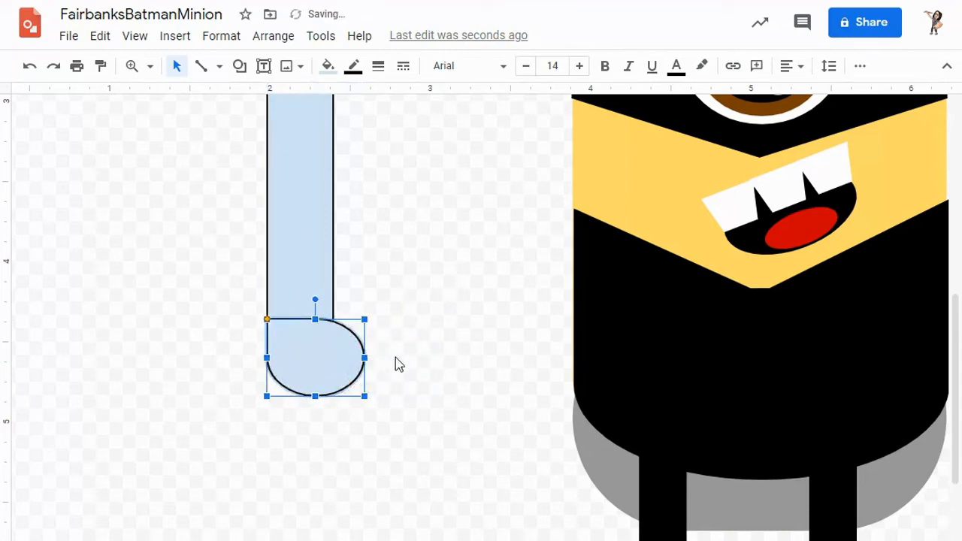
Rotate the teardrop hand slightly clockwise and nudge it against the lower end of the arm
left_click(397, 364)
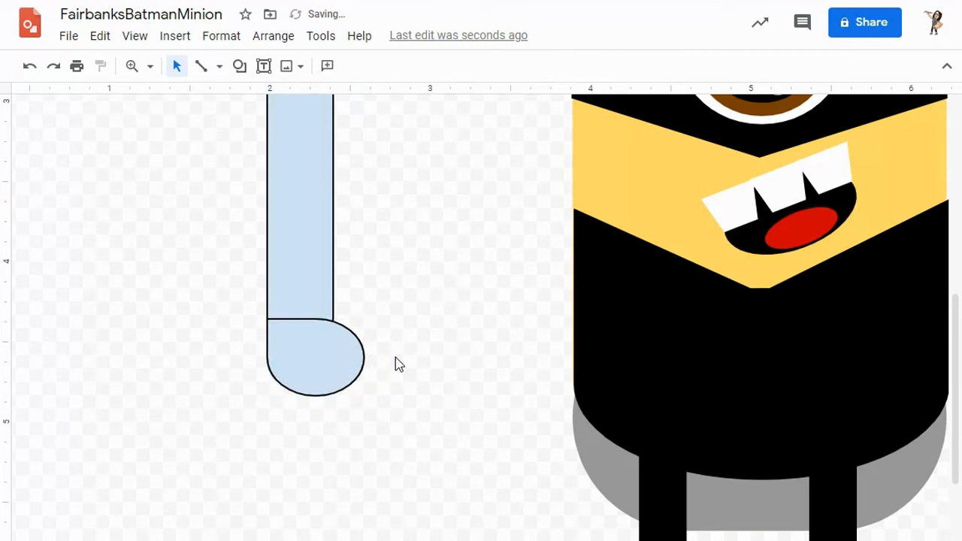
left_click(350, 344)
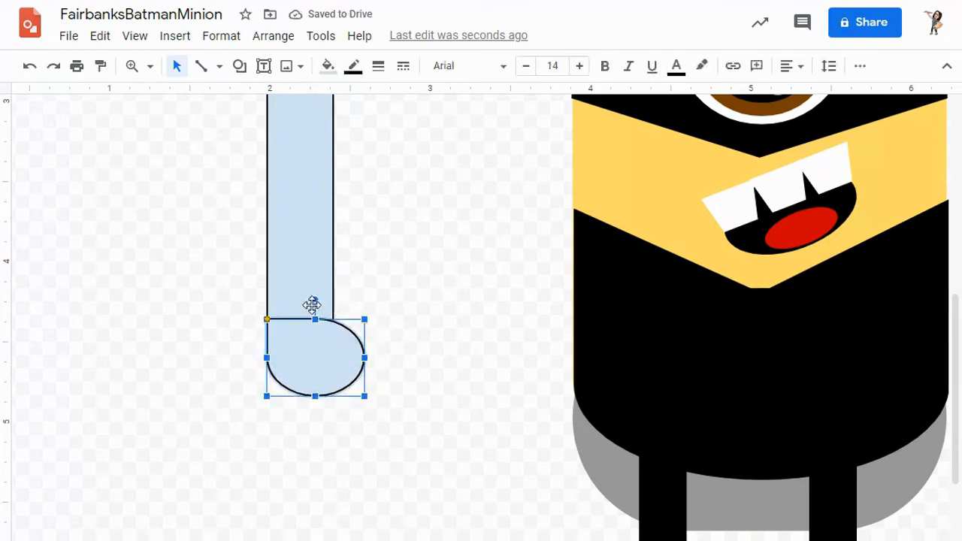
left_click_drag(313, 299, 331, 304)
left_click_drag(312, 358, 310, 358)
left_click(434, 323)
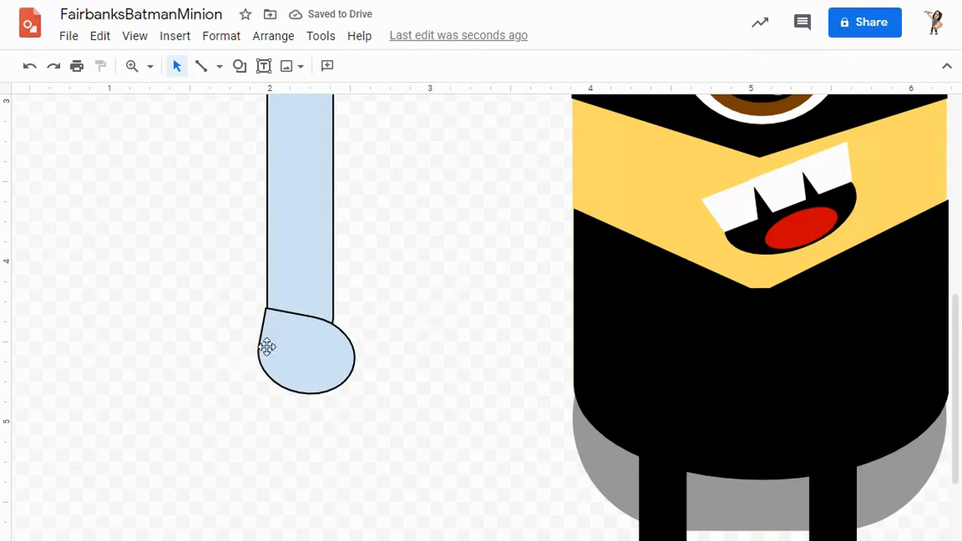
Draw a triangle about 0.5 by 0.4 inches, rotate it to point up and left, and place it over the hand's outer edge as a glove spike
left_click(239, 66)
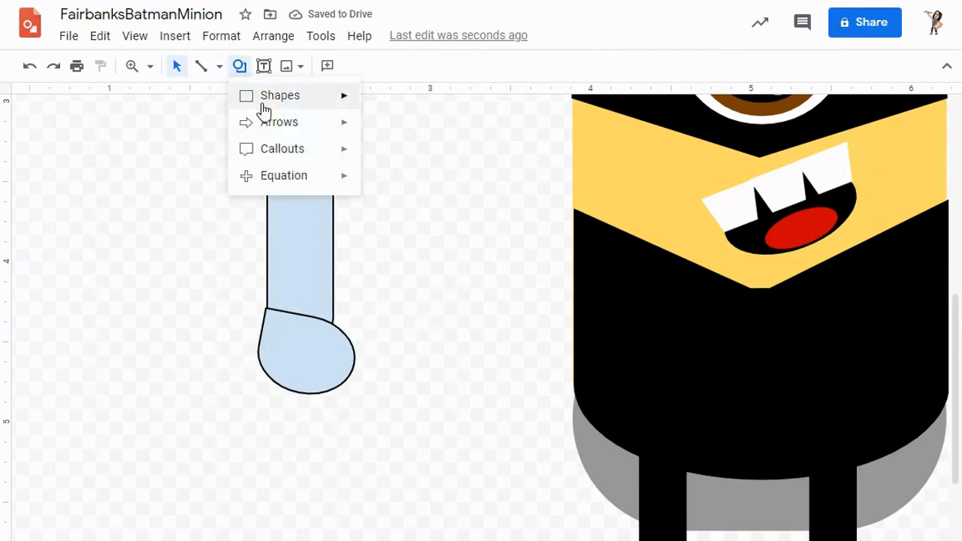
mouse_move(264, 102)
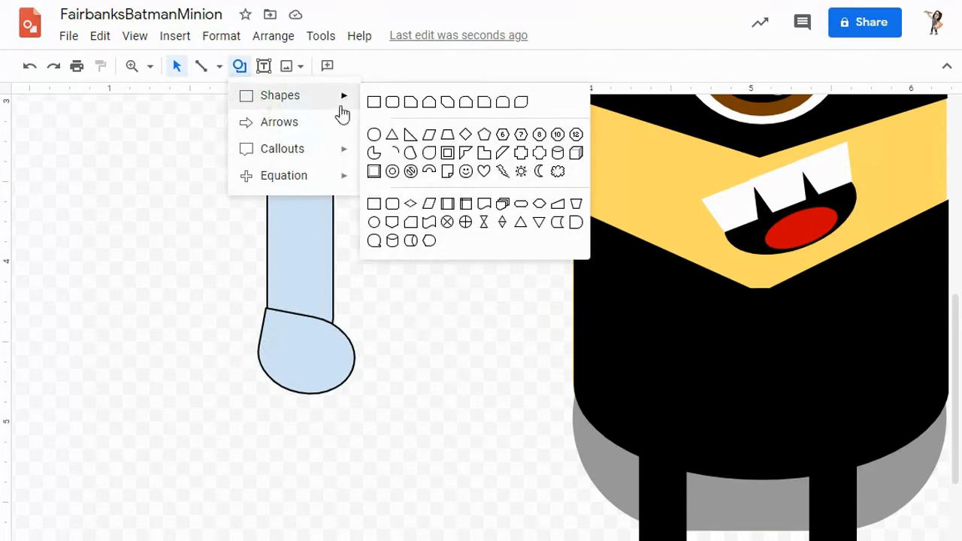
left_click(387, 137)
left_click_drag(225, 257, 304, 326)
left_click_drag(265, 237, 211, 228)
left_click_drag(256, 343, 260, 365)
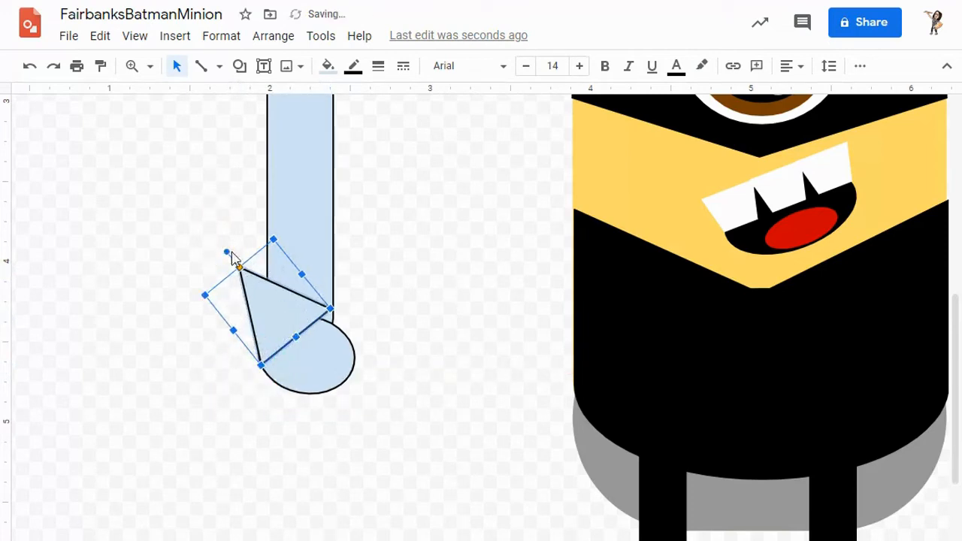
left_click_drag(226, 252, 215, 260)
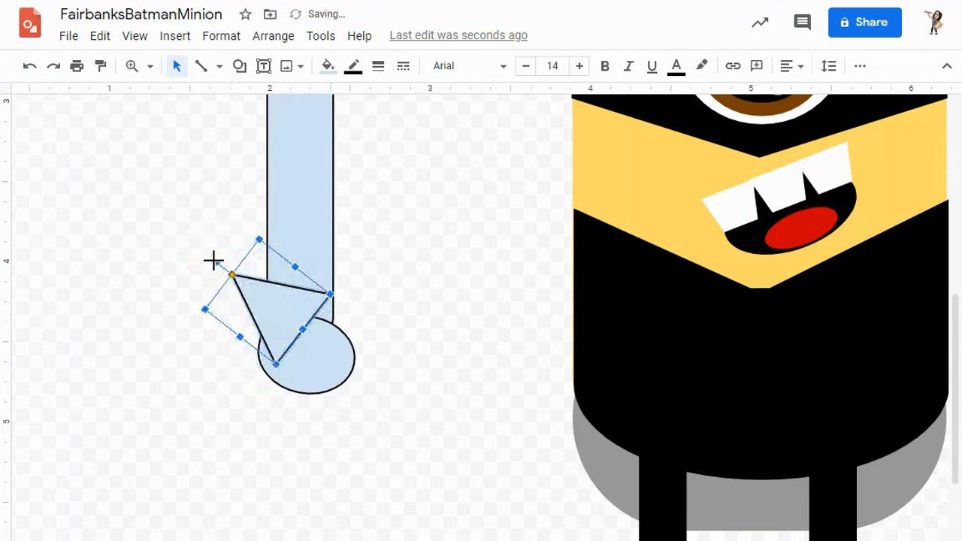
left_click_drag(295, 318, 283, 309)
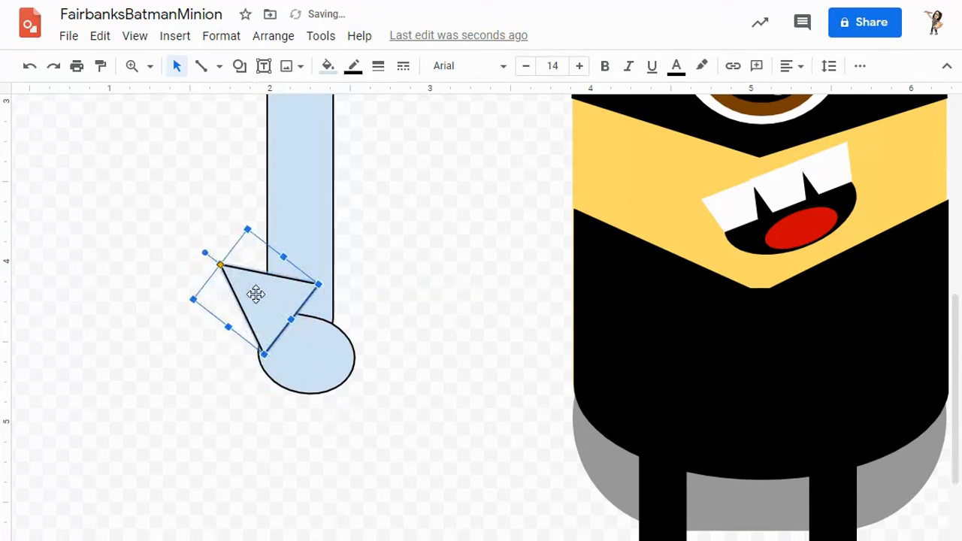
Duplicate the triangle, rotate the copy to point left and slightly down, and place it over the hand below the first spike
key("ctrl+d")
left_click_drag(290, 329, 223, 308)
left_click_drag(180, 279, 138, 337)
left_click_drag(273, 305, 271, 328)
left_click(354, 300)
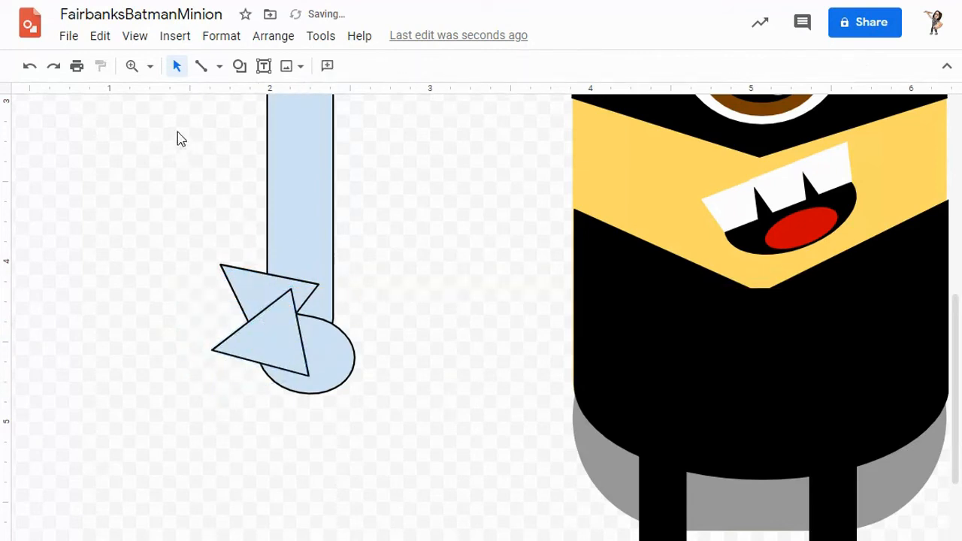
Narrow the arm rectangle to about 0.3 inches, keeping its left edge in place
left_click(153, 68)
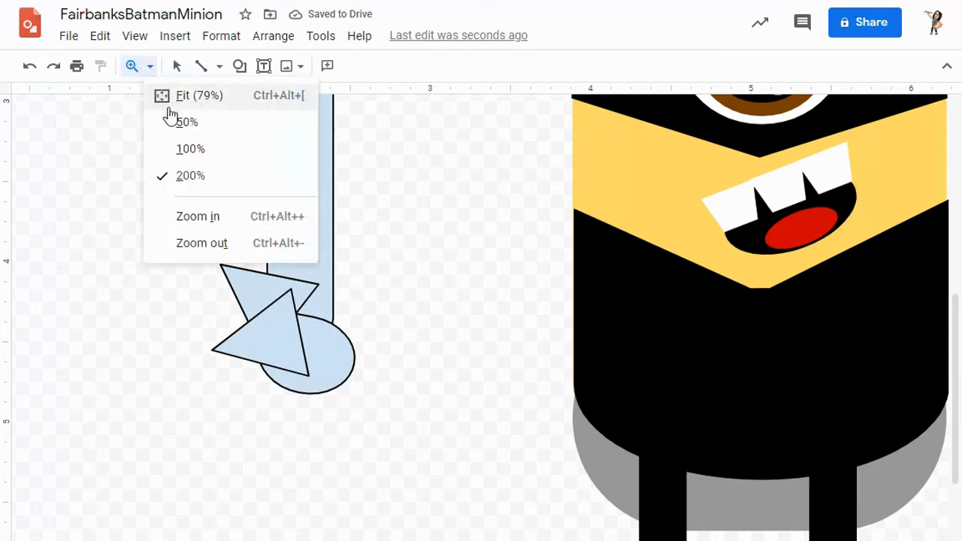
left_click(184, 148)
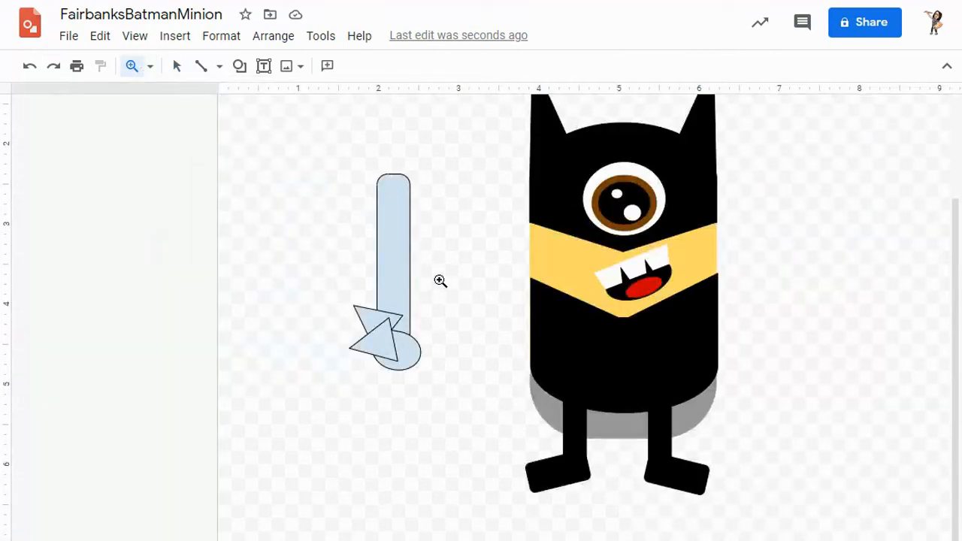
left_click(177, 69)
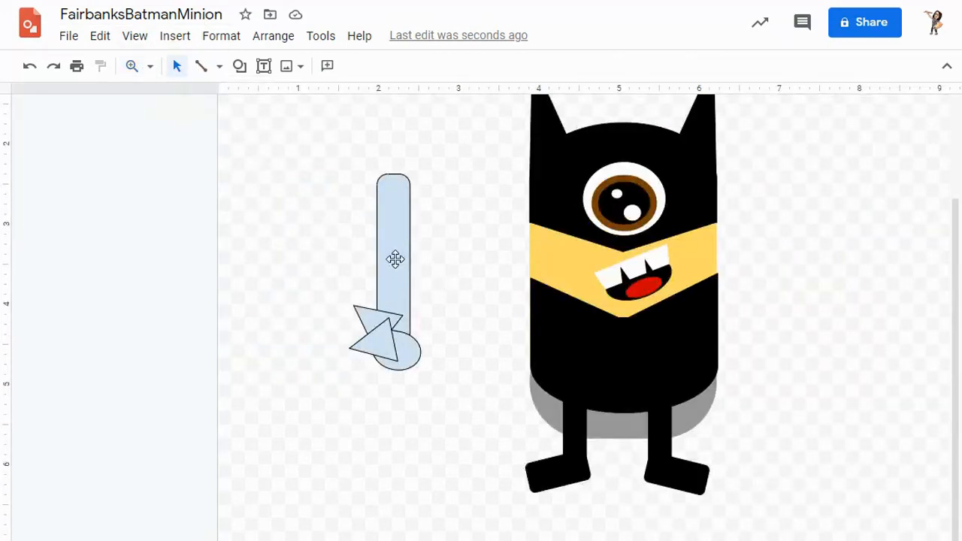
left_click(395, 260)
left_click_drag(411, 260, 403, 259)
left_click(406, 147)
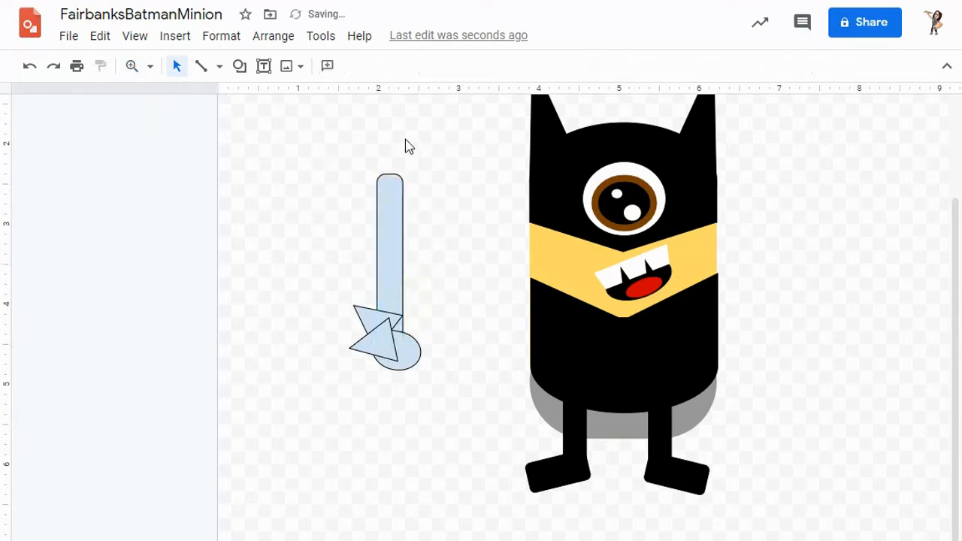
Fill the arm, hand and both spike triangles with black and group them
left_click_drag(455, 145, 333, 380)
left_click(327, 65)
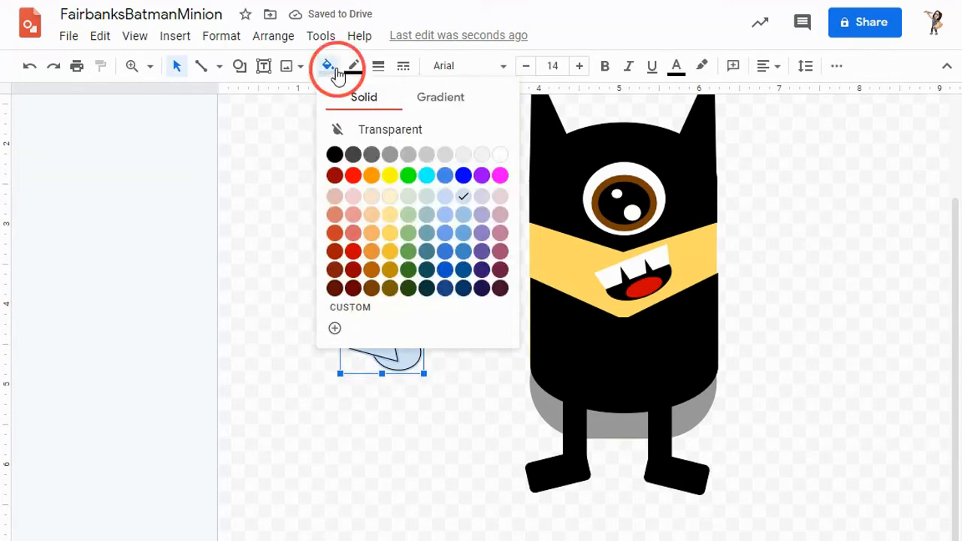
left_click(336, 154)
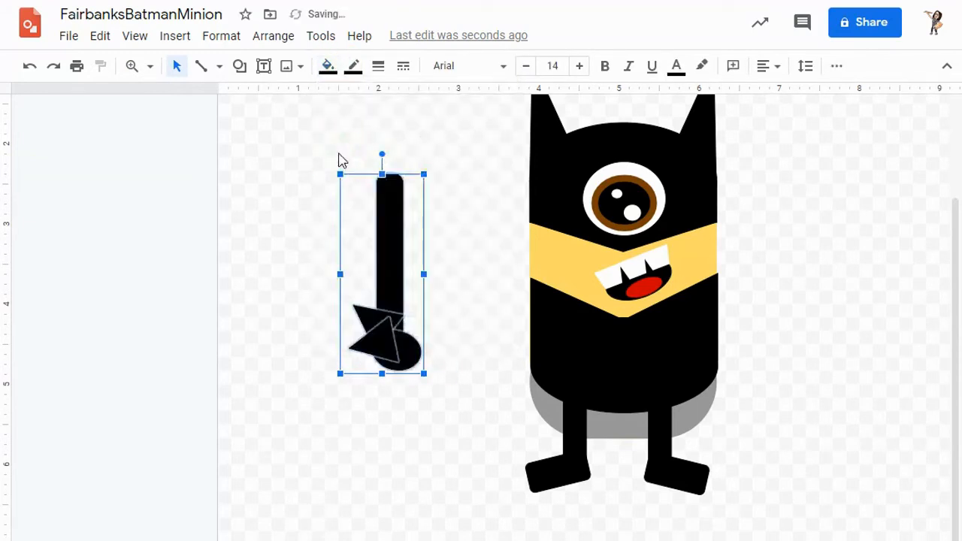
left_click(442, 303)
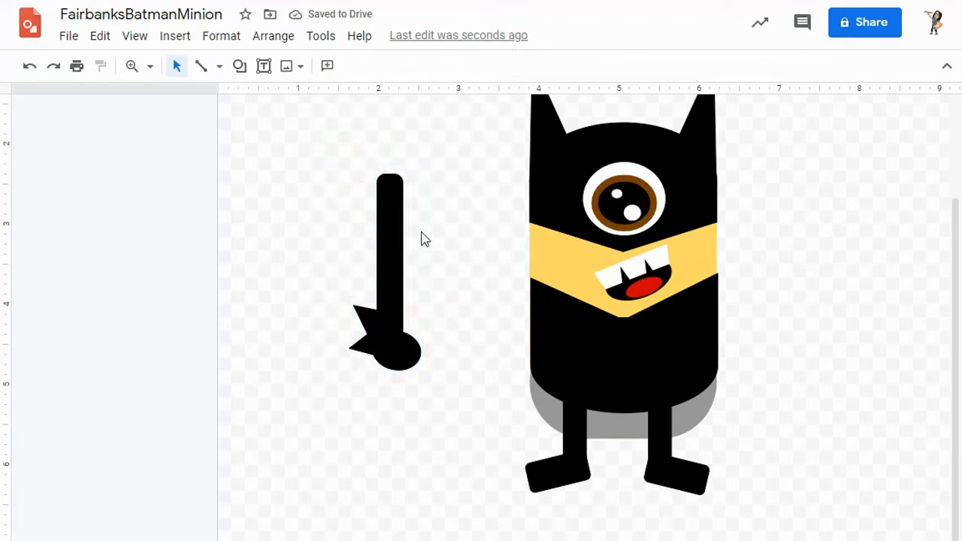
left_click_drag(309, 176, 439, 424)
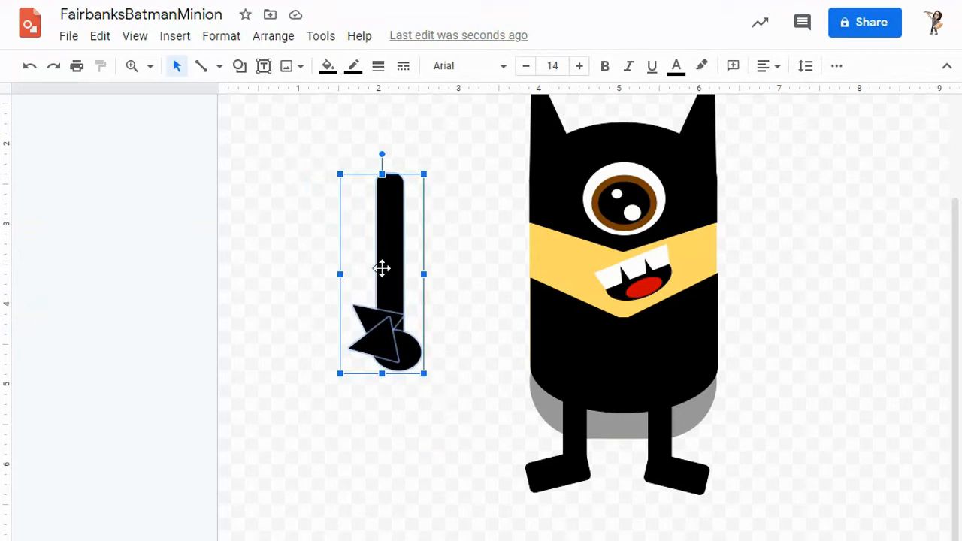
right_click(388, 280)
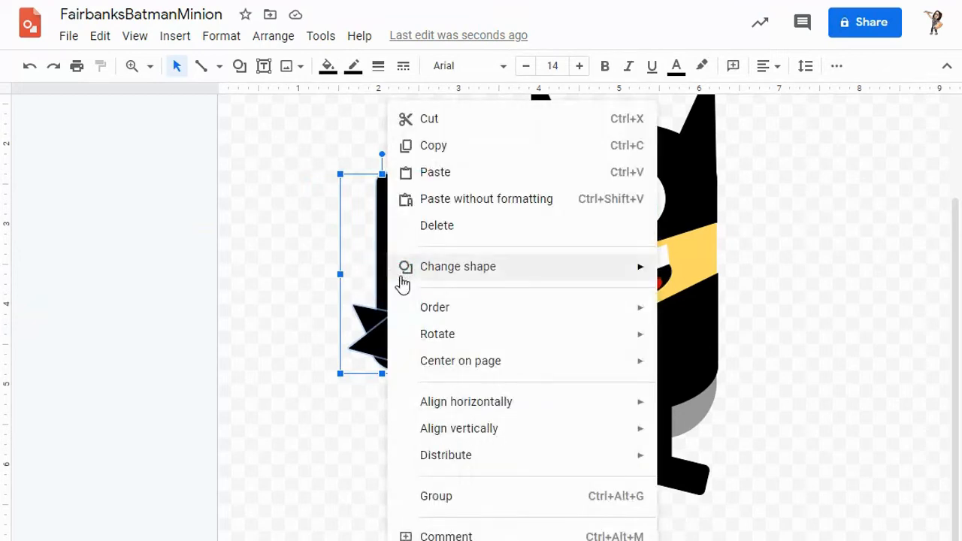
left_click(459, 496)
Move the grouped arm to the body's left shoulder, tilt it clockwise so the hand swings outward, and shrink it slightly
left_click_drag(390, 218, 498, 318)
left_click_drag(489, 254, 511, 255)
left_click_drag(509, 342, 518, 338)
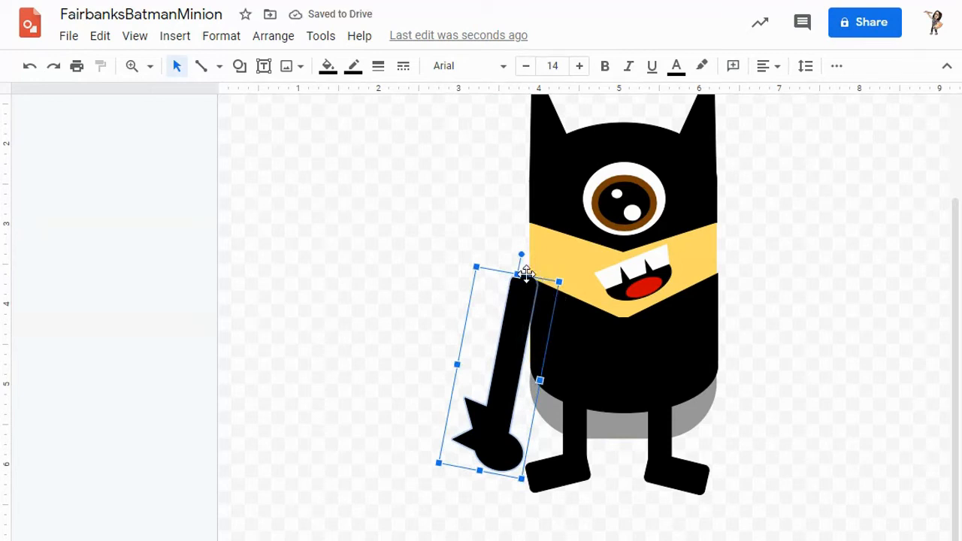
left_click_drag(527, 477, 506, 449)
left_click(503, 382)
left_click_drag(503, 381, 508, 379)
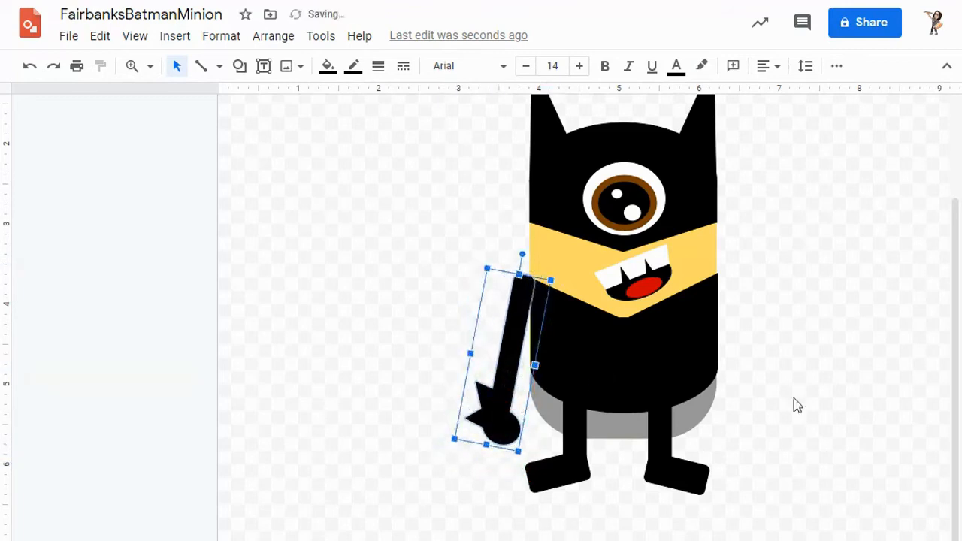
left_click(841, 395)
left_click_drag(521, 328, 523, 324)
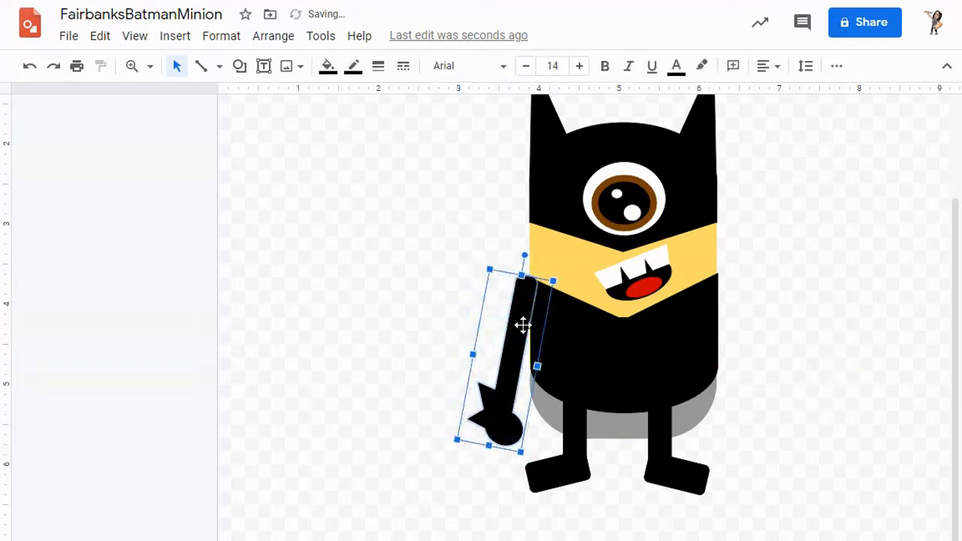
Duplicate the grouped arm, flip the copy horizontally, and attach it to the body's right shoulder
key("ctrl+d")
left_click_drag(526, 333, 763, 322)
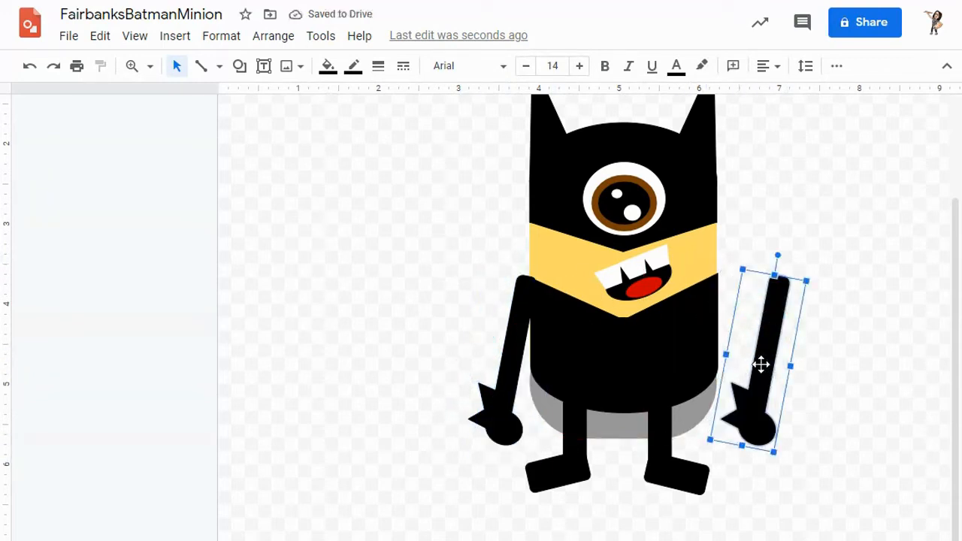
right_click(762, 368)
mouse_move(792, 432)
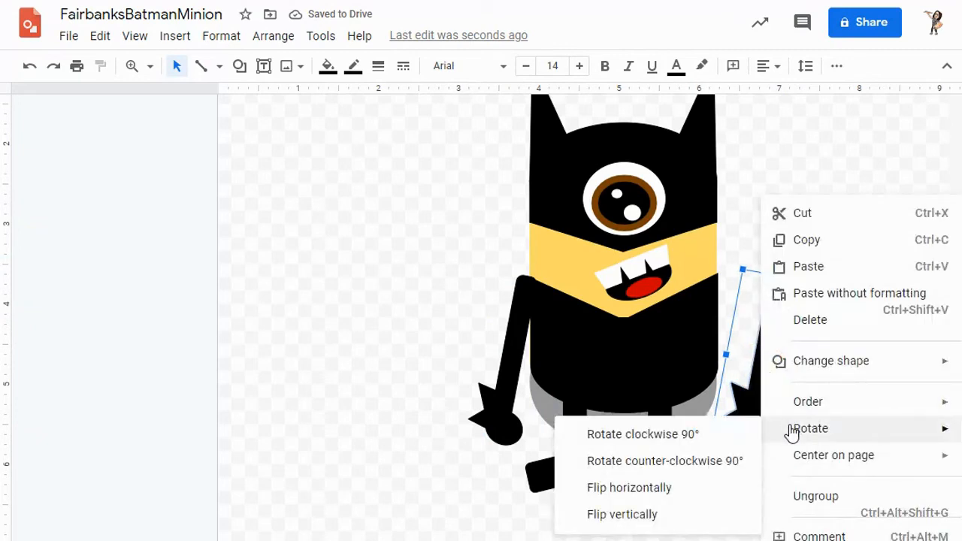
left_click(692, 490)
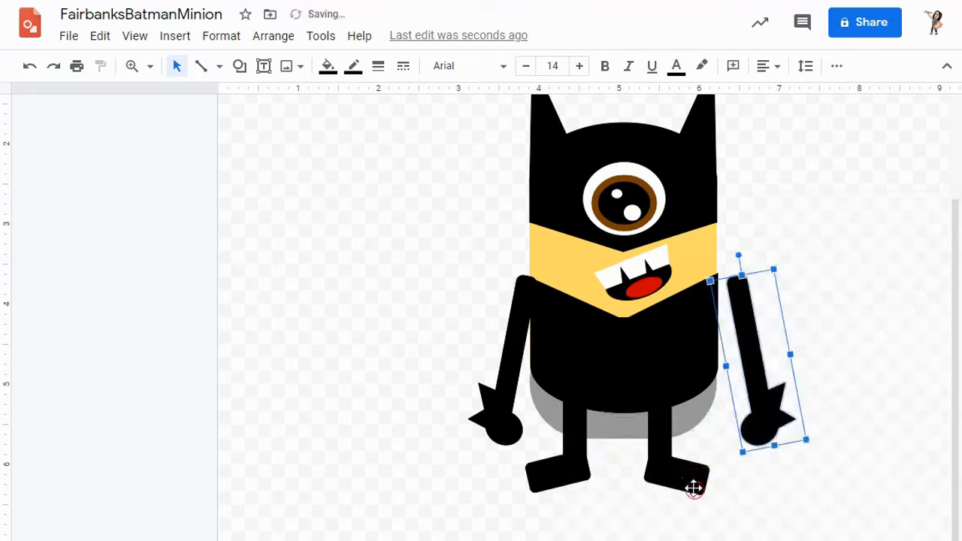
mouse_move(758, 390)
left_mouse_down()
mouse_move(734, 369)
mouse_move(749, 373)
left_mouse_up()
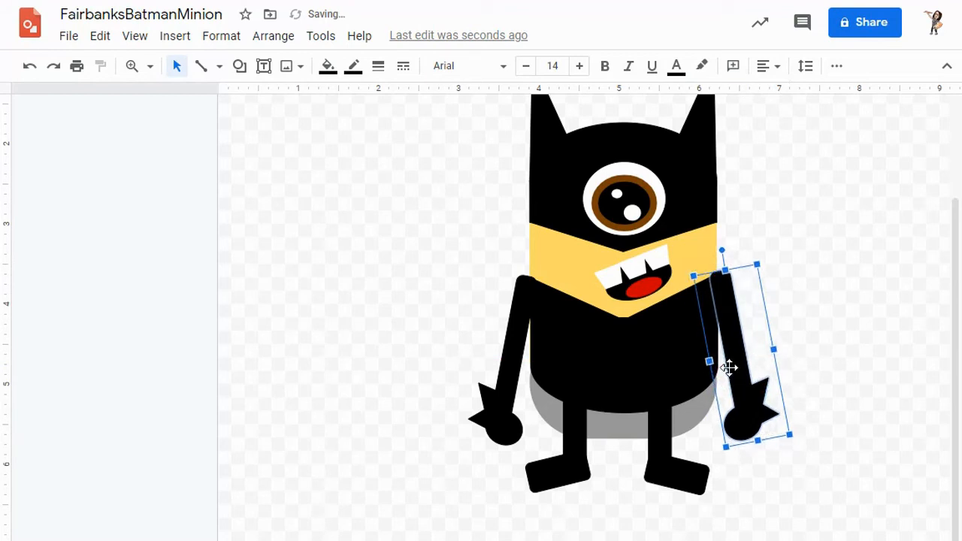
left_click(843, 346)
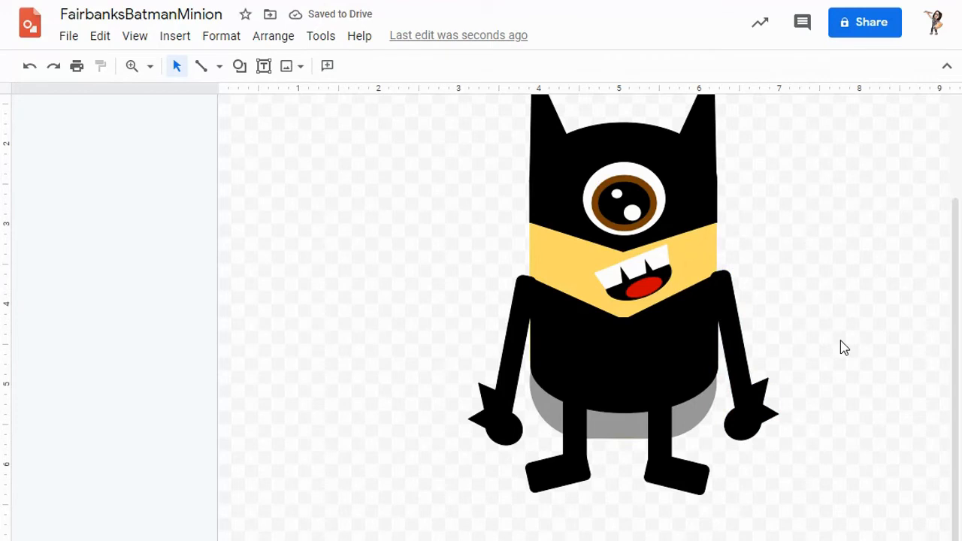
Draw a tall oval about 0.6 by 1.1 inches in the empty area left of the minion
scroll(843, 346, "up", 1)
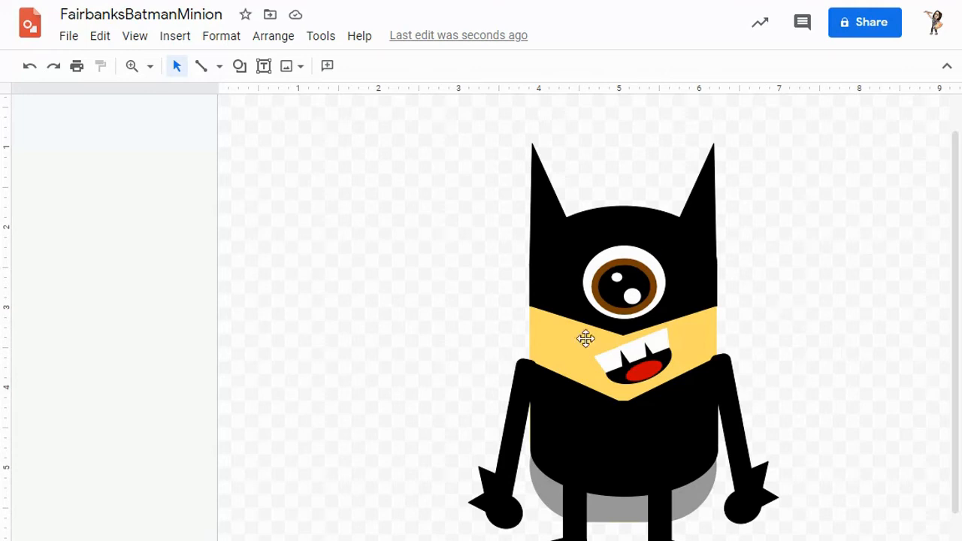
left_click(150, 67)
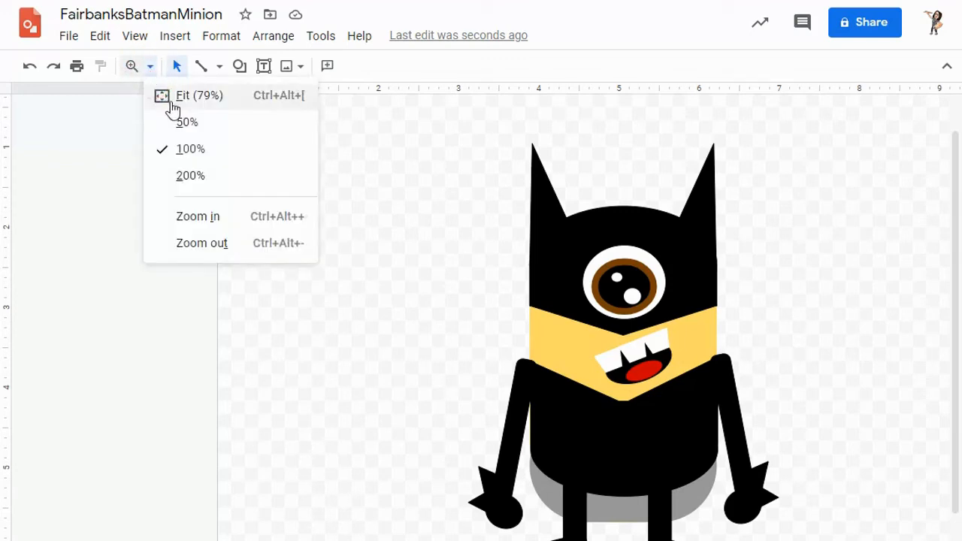
left_click(186, 178)
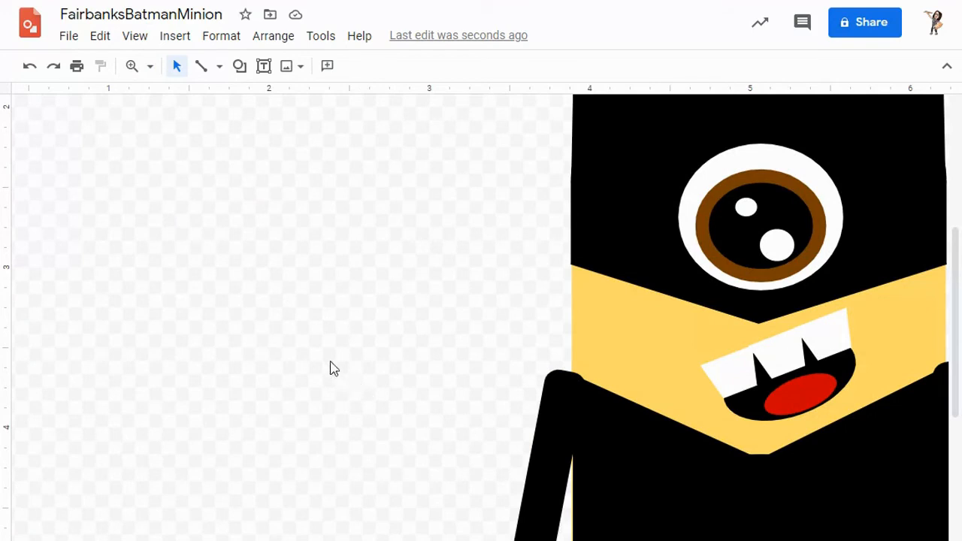
left_click(239, 69)
mouse_move(258, 97)
left_click(376, 133)
left_click_drag(220, 224, 322, 397)
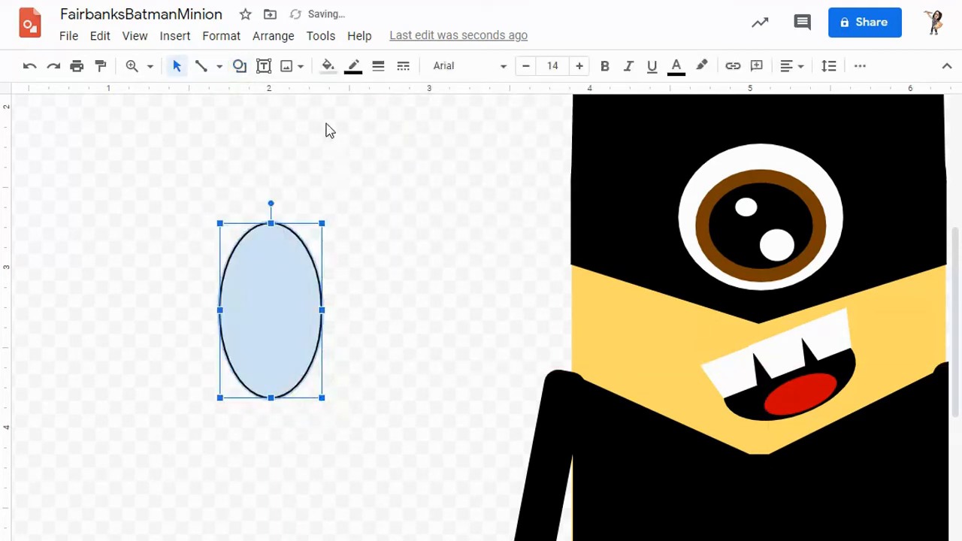
Fill the oval with golden yellow and make its outline transparent
left_click(328, 67)
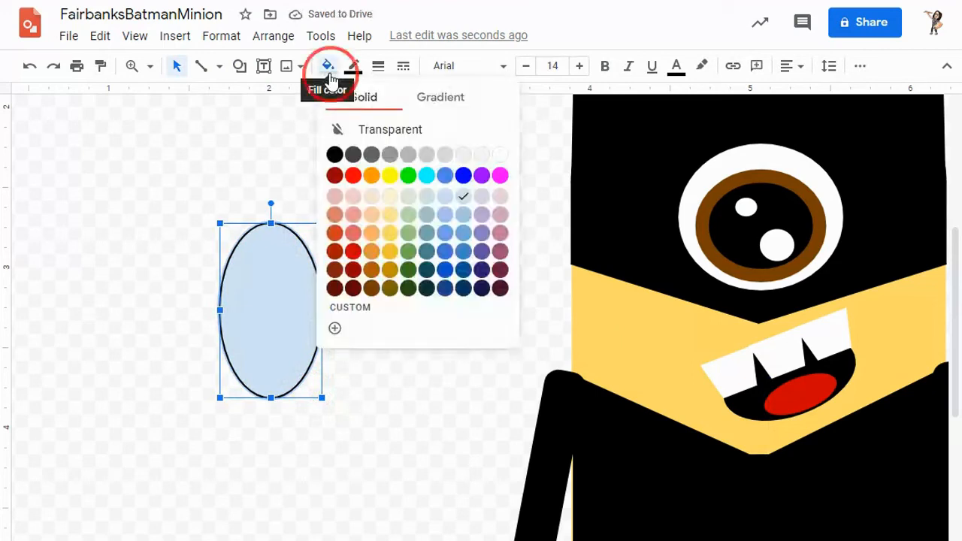
left_click(391, 252)
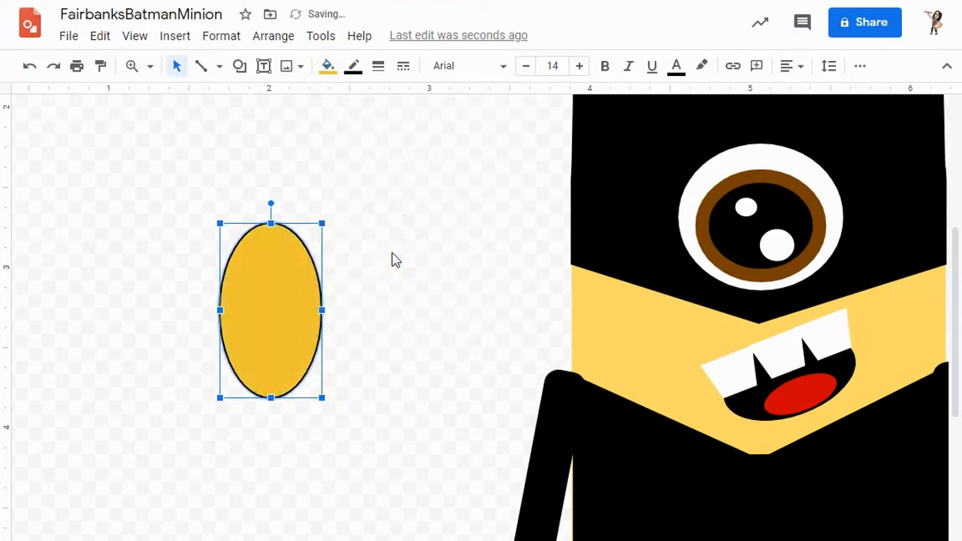
left_click(354, 66)
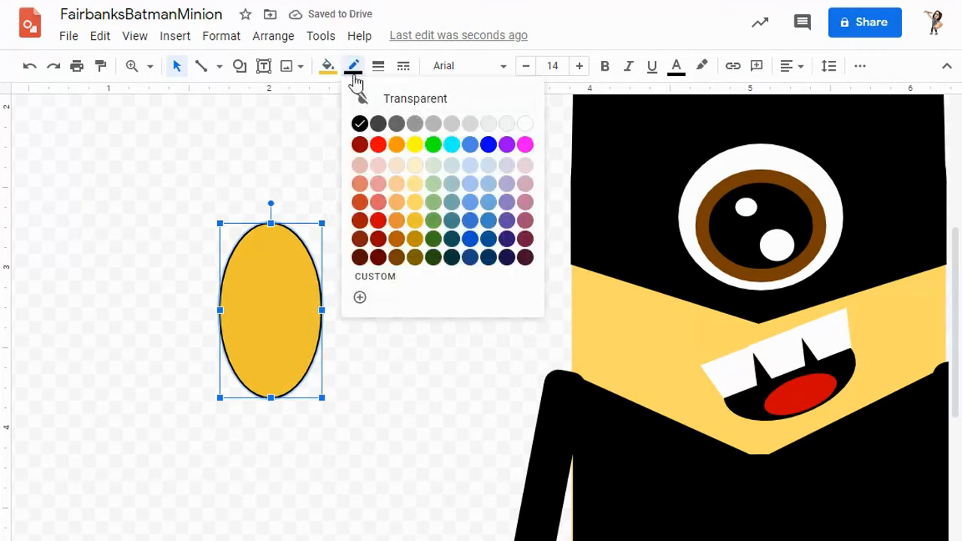
left_click(382, 98)
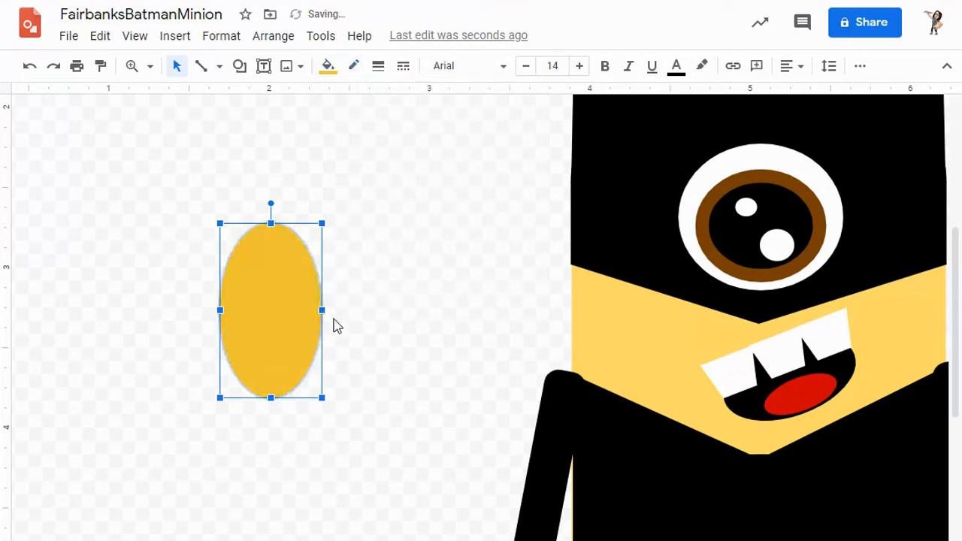
left_click(336, 324)
Draw a trapezoid beside the oval, rotate it 90 degrees clockwise, and resize it to about 0.3 by 1.05 inches
left_click(239, 66)
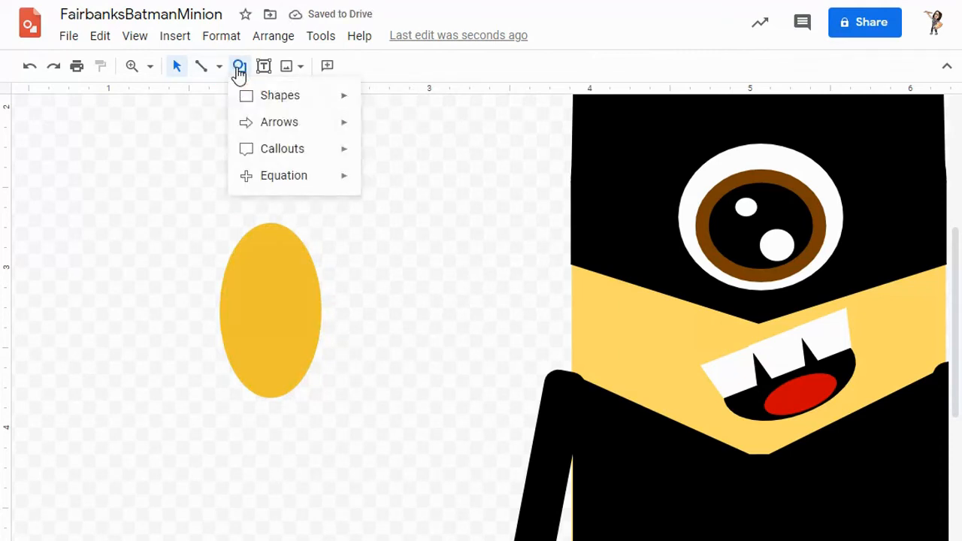
mouse_move(276, 106)
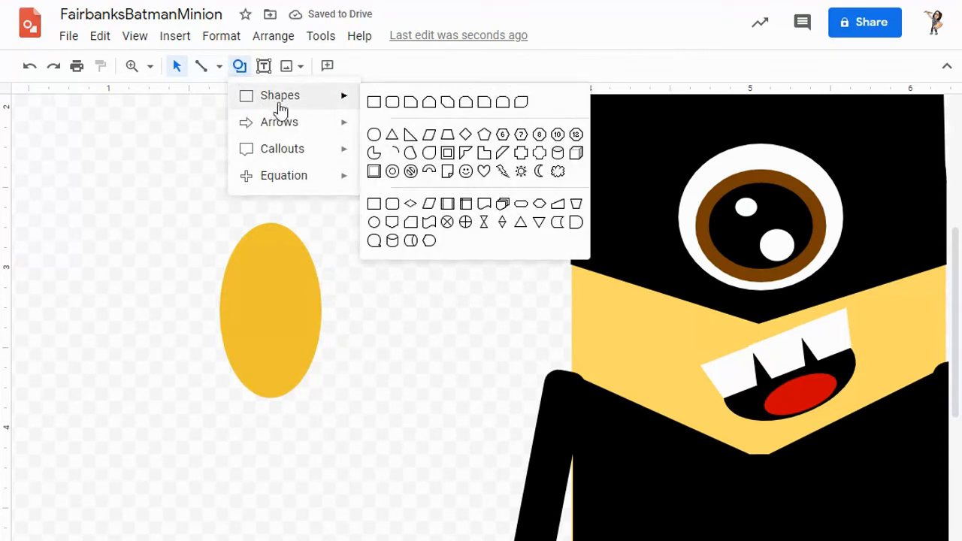
left_click(448, 153)
left_click_drag(354, 248, 476, 380)
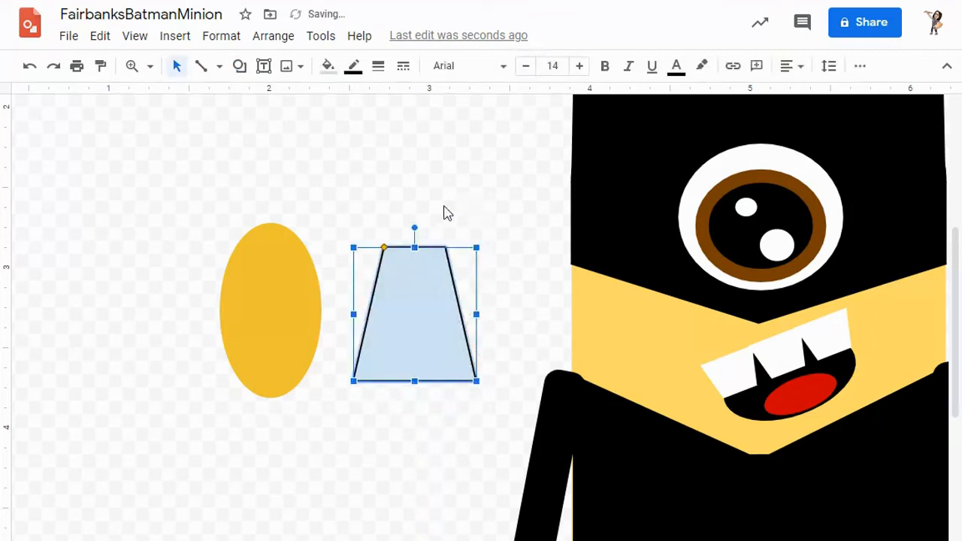
left_click_drag(415, 228, 397, 321)
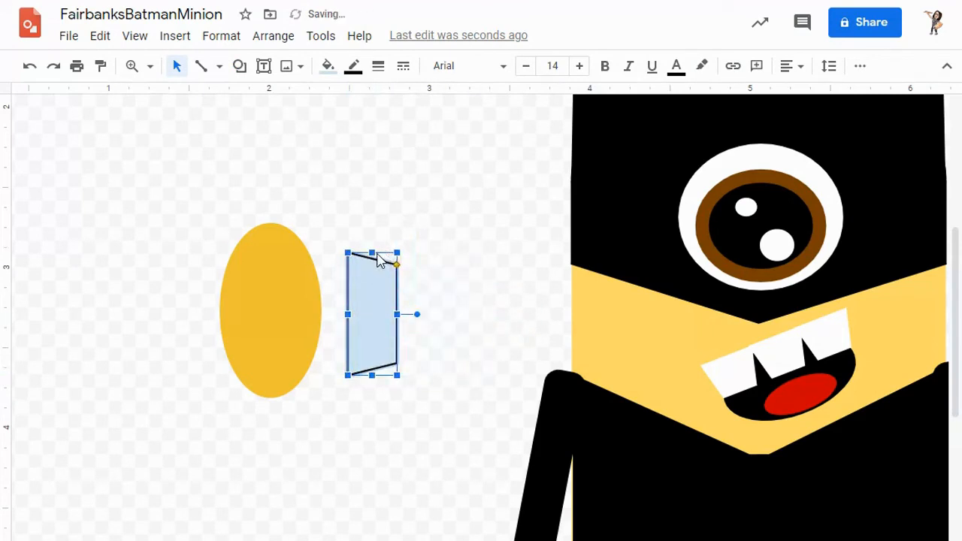
left_click_drag(373, 251, 376, 215)
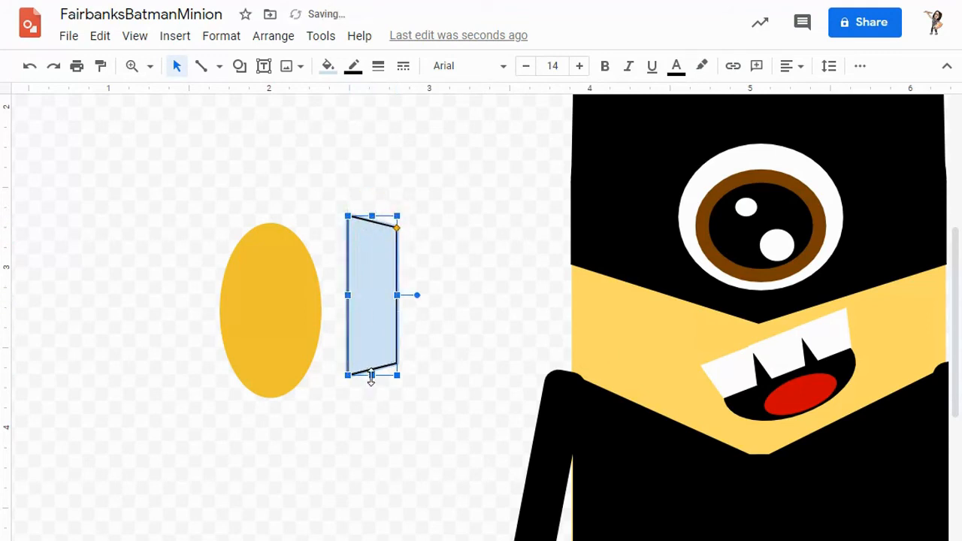
left_click_drag(371, 372, 374, 385)
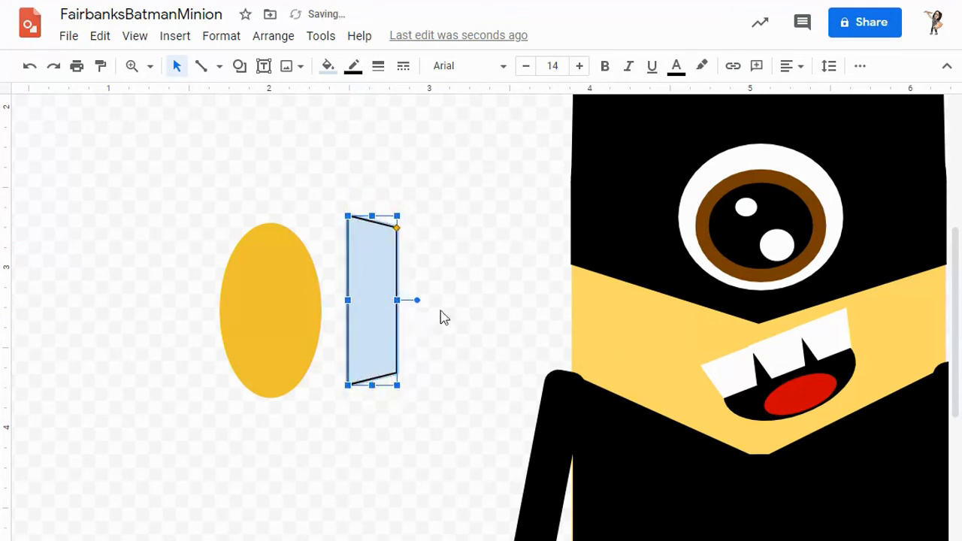
left_click(456, 301)
Duplicate the trapezoid, flip the copy horizontally, and place it on the opposite side of the oval
left_click(386, 276)
key("ctrl+d")
left_click_drag(397, 309, 112, 302)
left_click(261, 450)
Duplicate the trapezoid left of the oval, shrink the copy to about 0.23 by 0.8 inches, and place it farther left
left_click(168, 314)
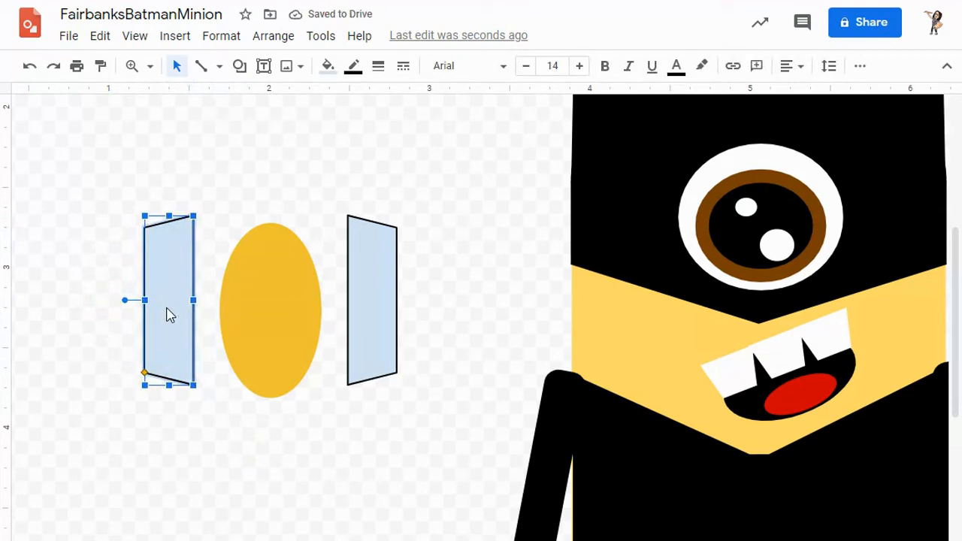
key("ctrl+d")
left_click_drag(198, 326, 94, 307)
left_click_drag(118, 392, 104, 313)
left_click(140, 383)
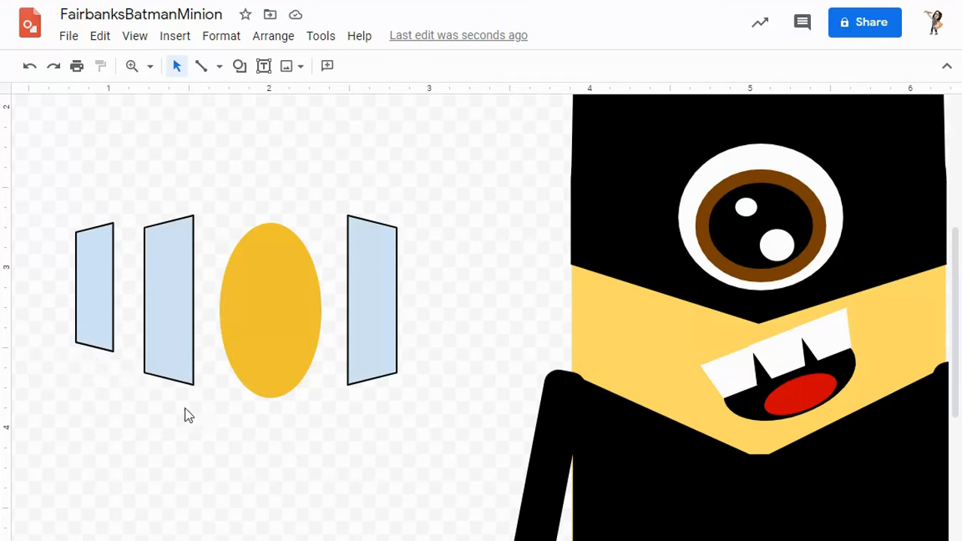
Duplicate the small trapezoid, flip the copy horizontally, and place it to the right of the large right-hand trapezoid
left_click(106, 319)
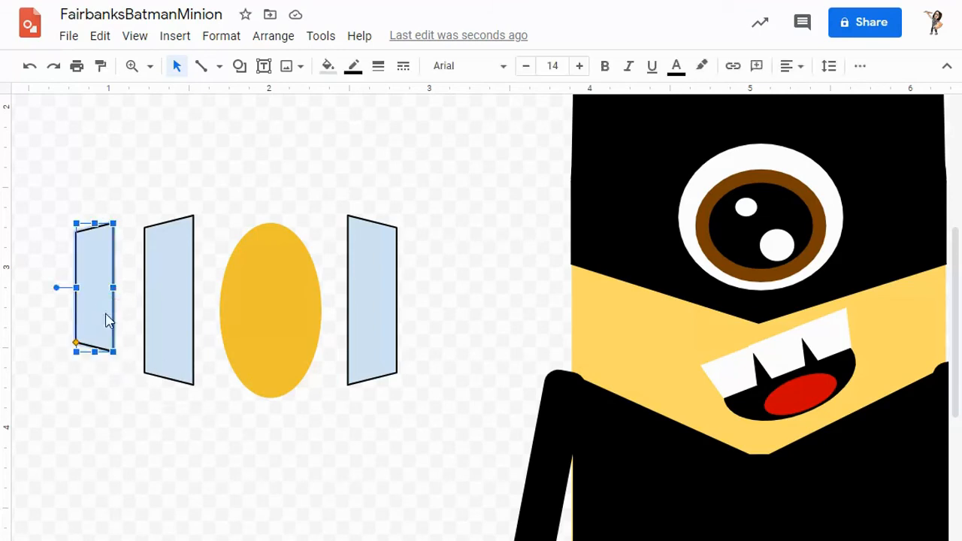
key("ctrl+d")
left_click_drag(114, 318, 509, 294)
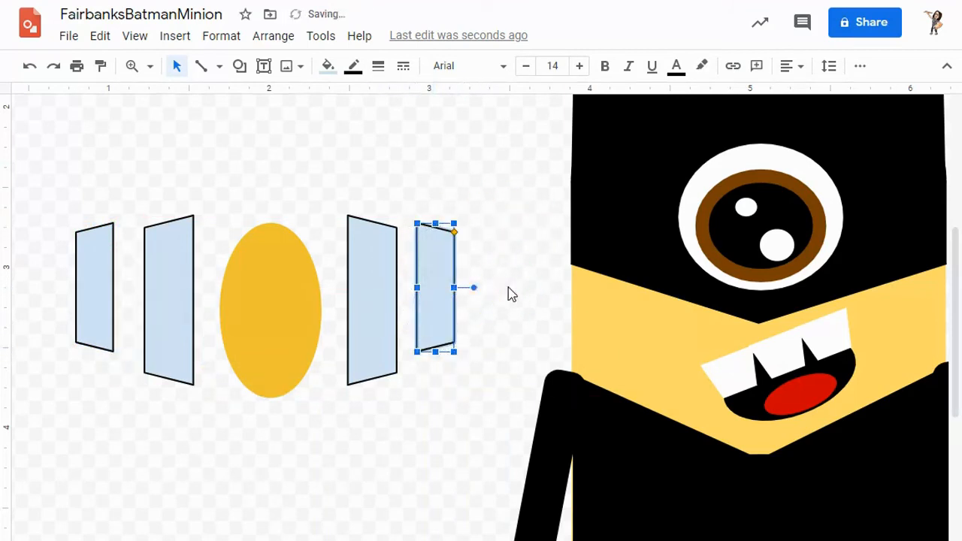
left_click_drag(436, 304, 453, 295)
left_click(501, 343)
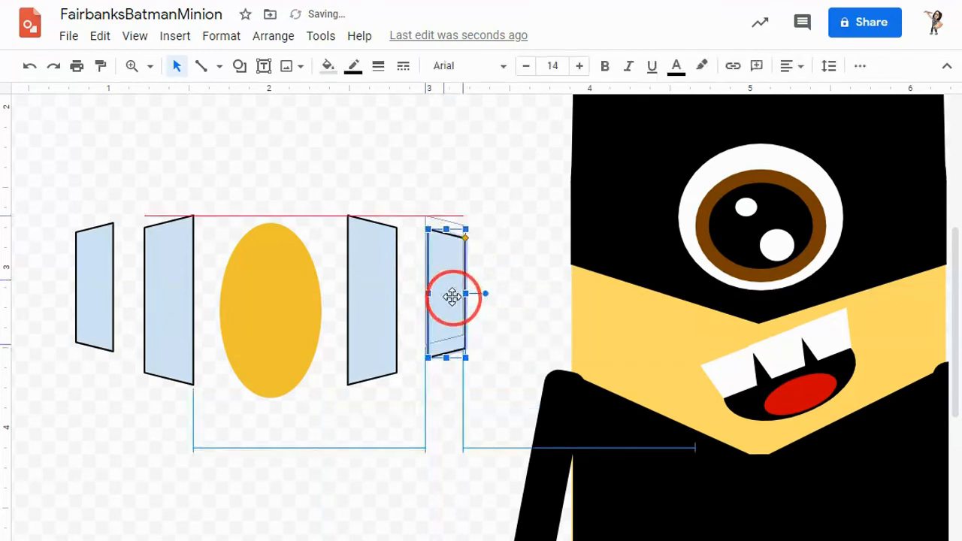
left_click_drag(377, 317, 377, 317)
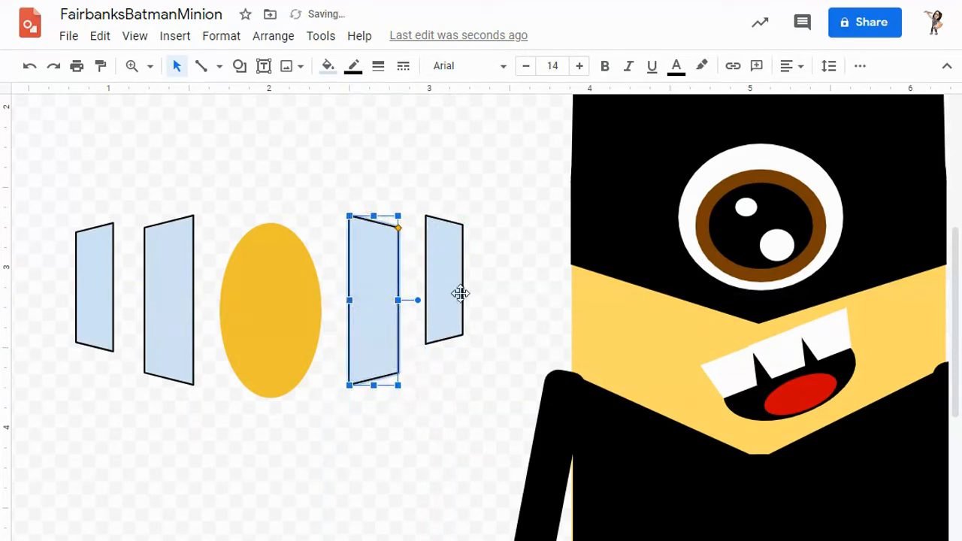
left_click(515, 267)
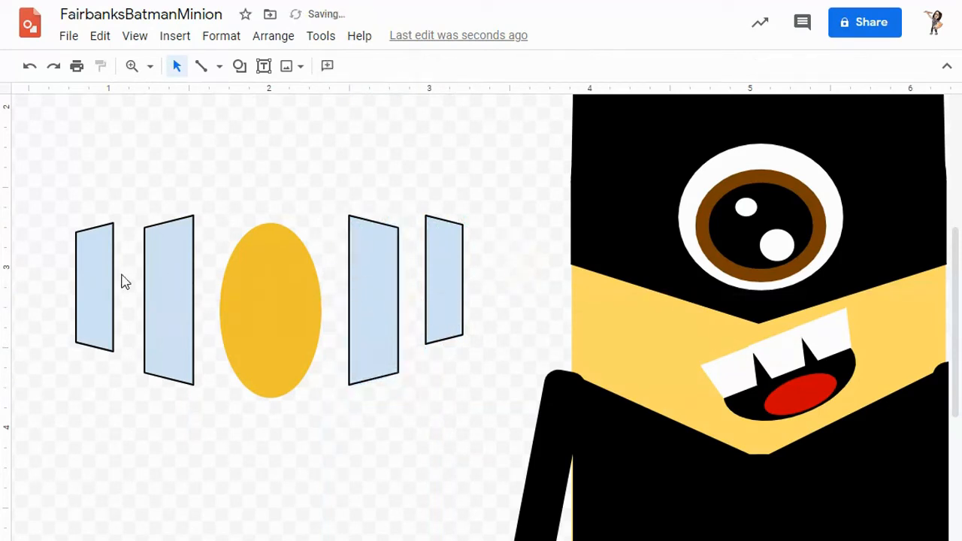
Select all four trapezoids together and make their outlines transparent
left_click(95, 279)
left_click(149, 303, "shift")
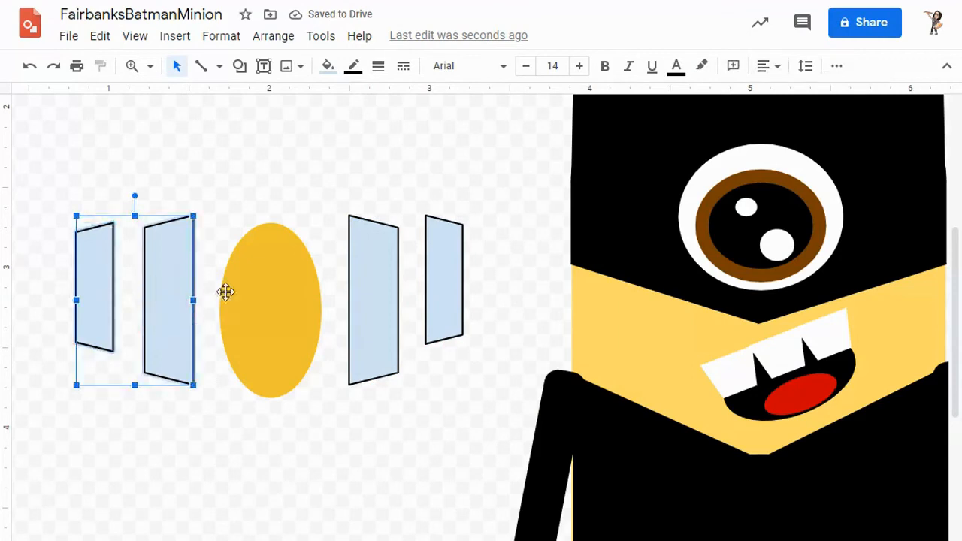
left_click(365, 305, "shift")
left_click(444, 257, "shift")
left_click(352, 67)
left_click(359, 95)
Fill the four trapezoids with the same golden yellow as the oval
left_click(328, 68)
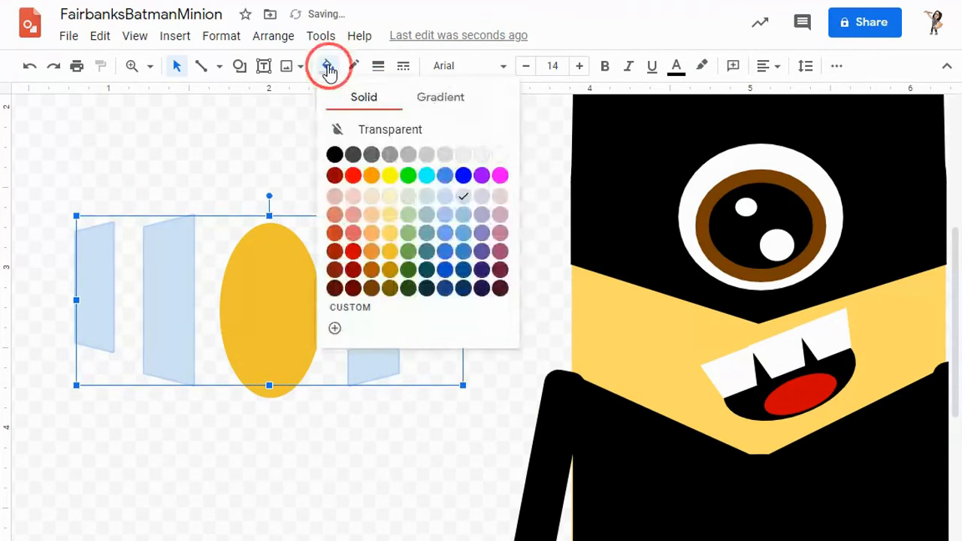
left_click(393, 234)
left_click(328, 66)
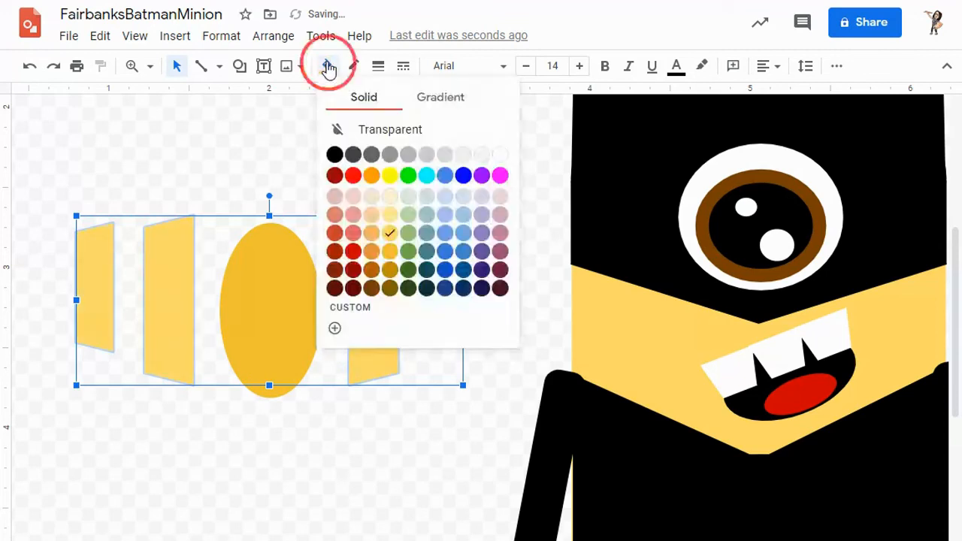
left_click(388, 256)
left_click(339, 501)
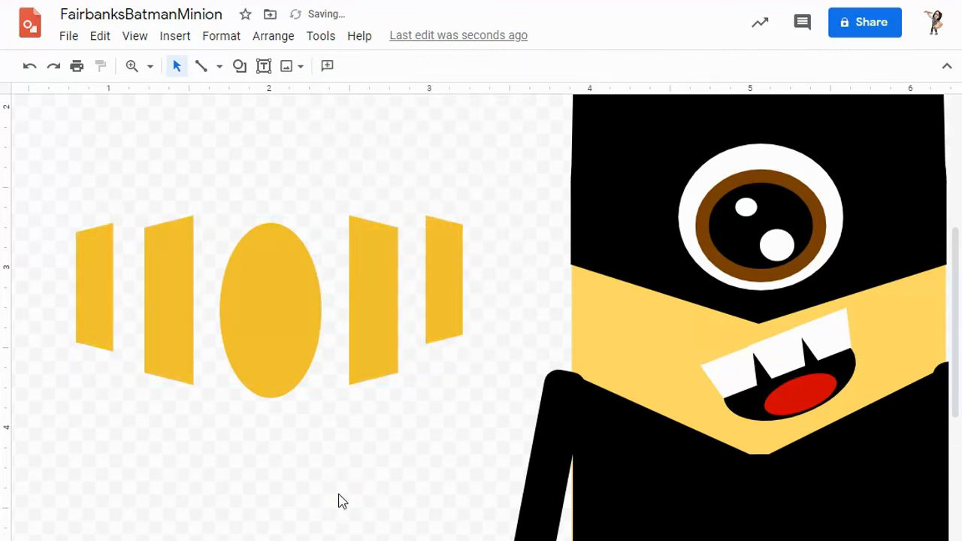
Draw a moon shape, rotate it so its tips point up, and stretch it about 2.9 inches wide across the yellow shapes
left_click(241, 68)
mouse_move(335, 105)
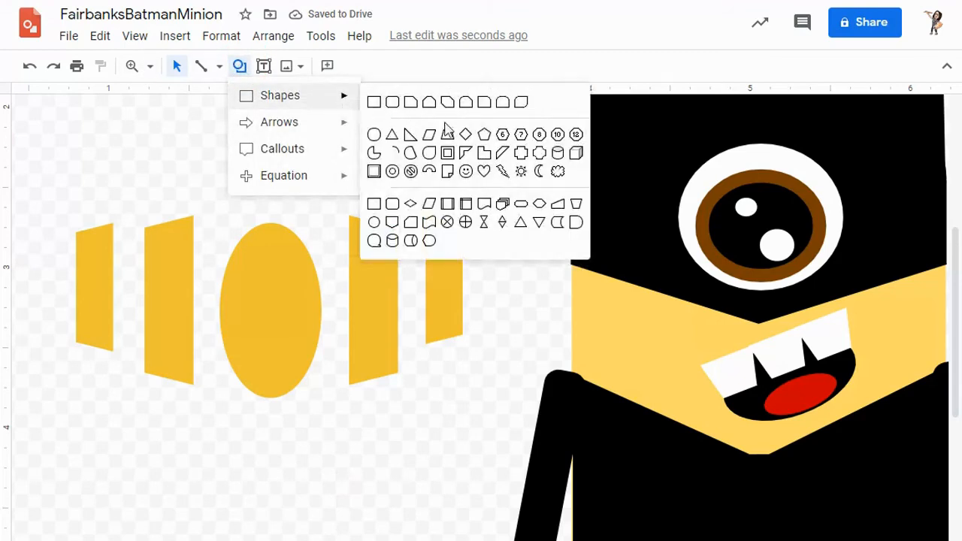
left_click(539, 173)
mouse_move(45, 410)
left_mouse_down()
mouse_move(344, 506)
mouse_move(94, 528)
mouse_move(142, 536)
mouse_move(134, 538)
left_mouse_up()
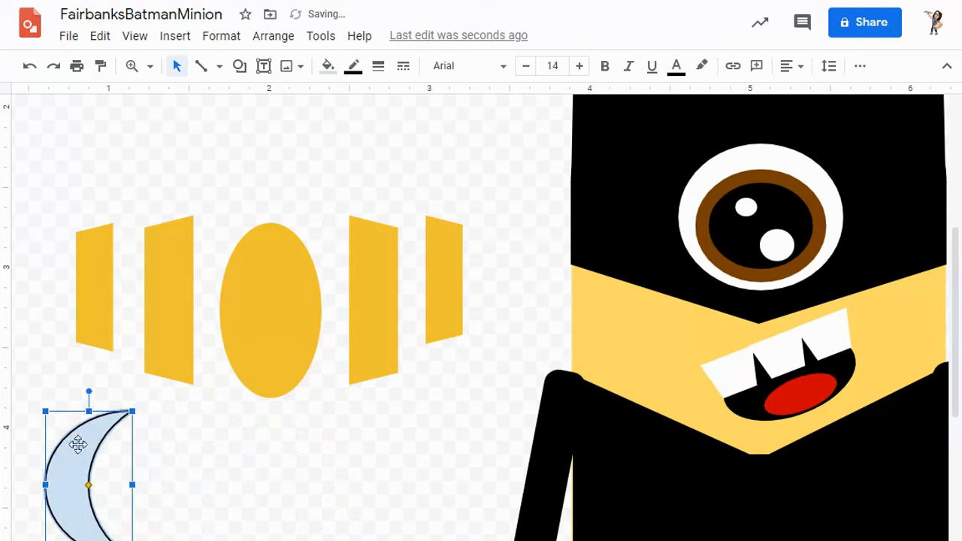
left_click_drag(88, 387, 29, 488)
left_click_drag(98, 501, 128, 316)
left_click_drag(193, 302, 519, 291)
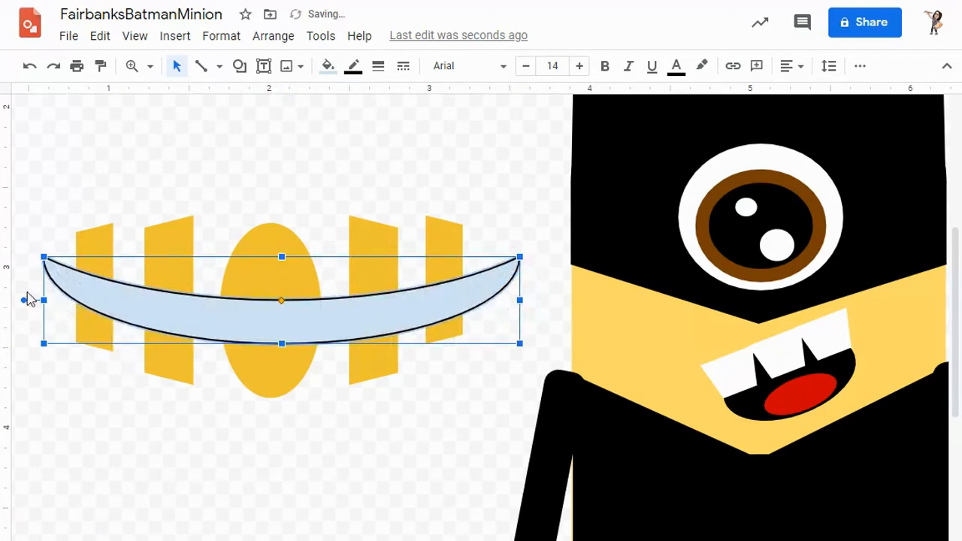
left_click_drag(518, 297, 504, 299)
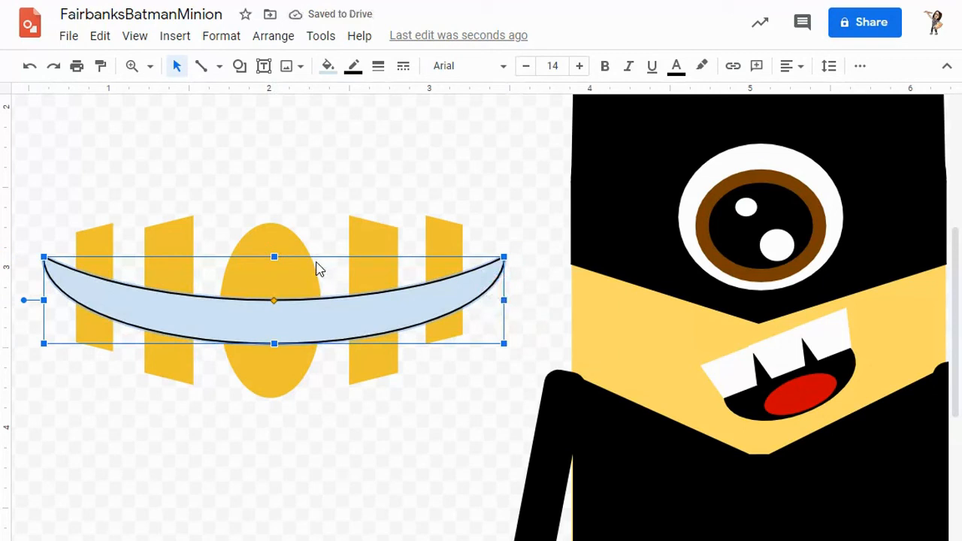
Fill the crescent with golden yellow and make its outline transparent
left_click(321, 69)
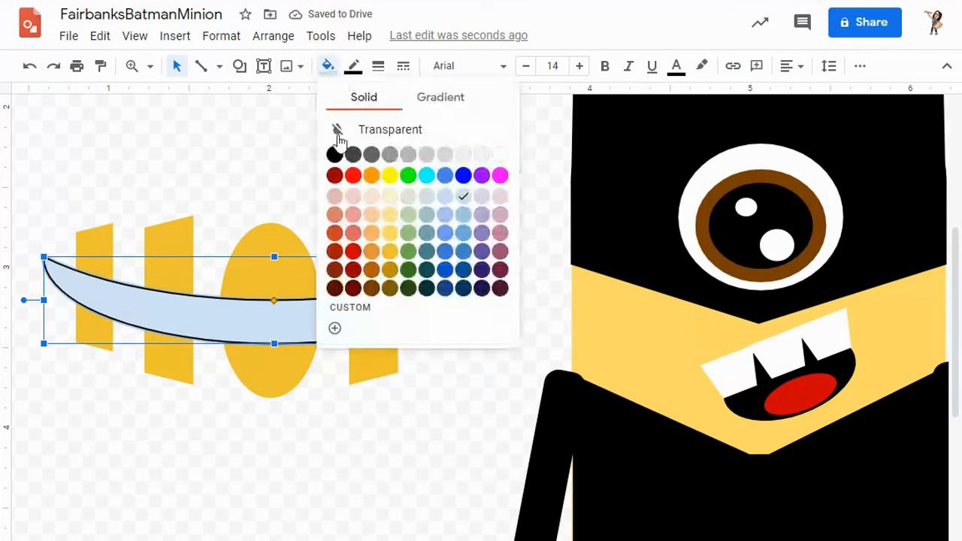
left_click(392, 251)
left_click(354, 67)
left_click(388, 104)
left_click(328, 521)
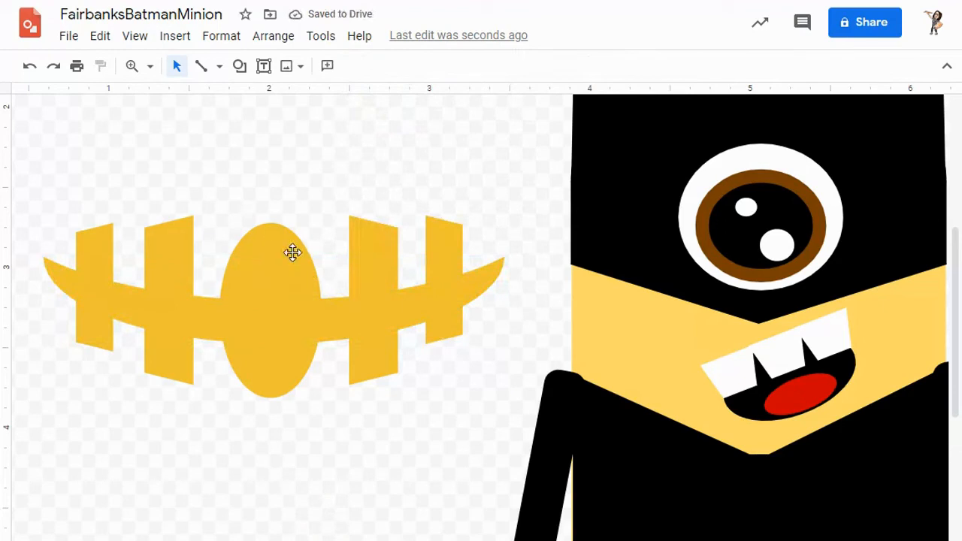
Select the oval, four trapezoids and crescent without the minion's arm, and group them into one belt
left_click_drag(49, 128, 493, 384)
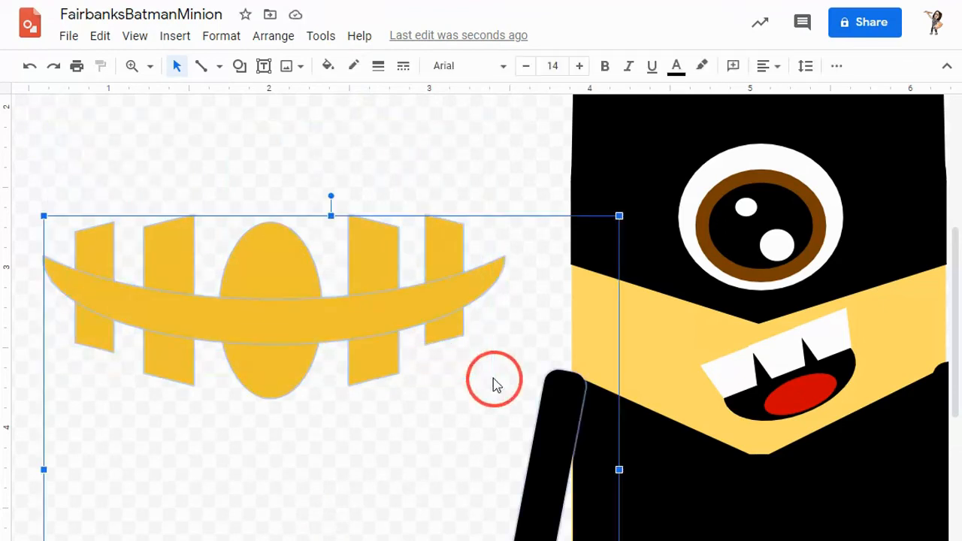
left_click(369, 143)
left_click_drag(45, 168, 465, 332)
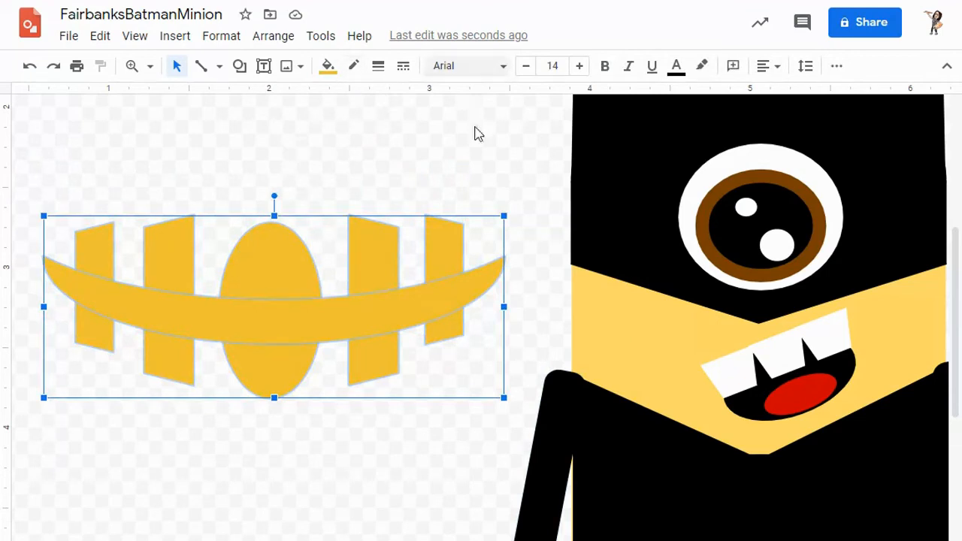
right_click(391, 282)
left_click(469, 500)
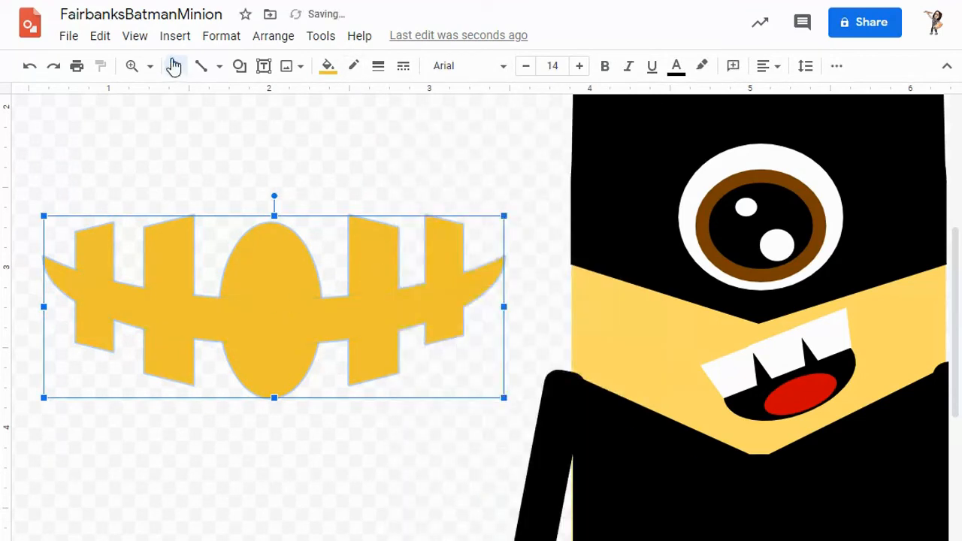
Move the grouped belt onto the minion's waist and resize it to the body's width, about 2.3 by 0.5 inches
left_click(150, 66)
left_click(168, 95)
left_click_drag(297, 324, 494, 424)
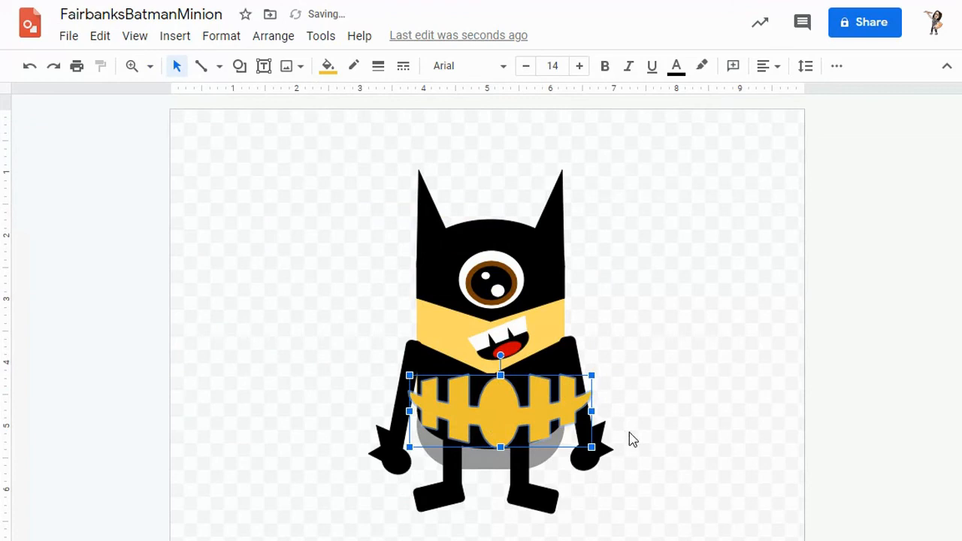
left_click_drag(592, 410, 565, 407)
left_click_drag(409, 411, 416, 411)
left_click_drag(491, 375, 494, 421)
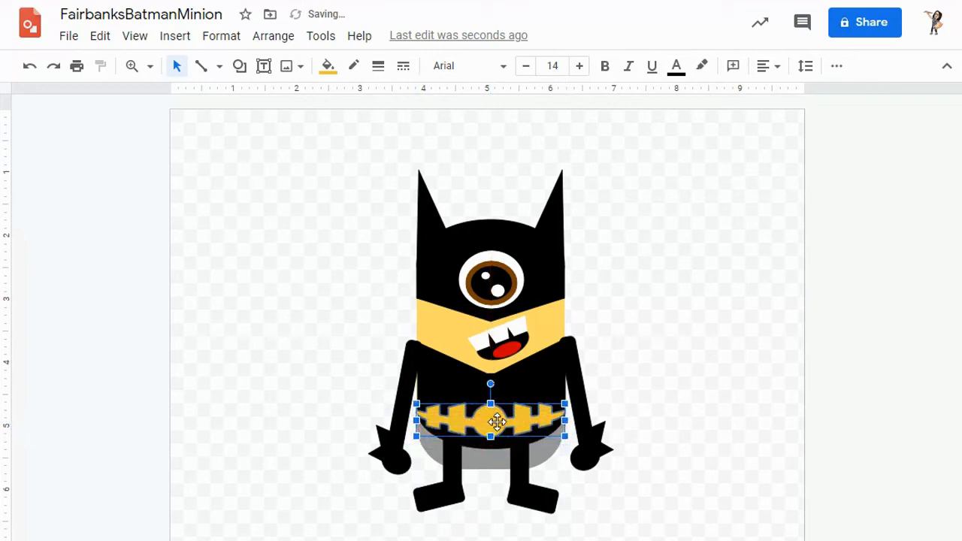
Narrow the oval inside the belt group to about 0.3 inches wide, keeping it near the belt's center
left_click(150, 66)
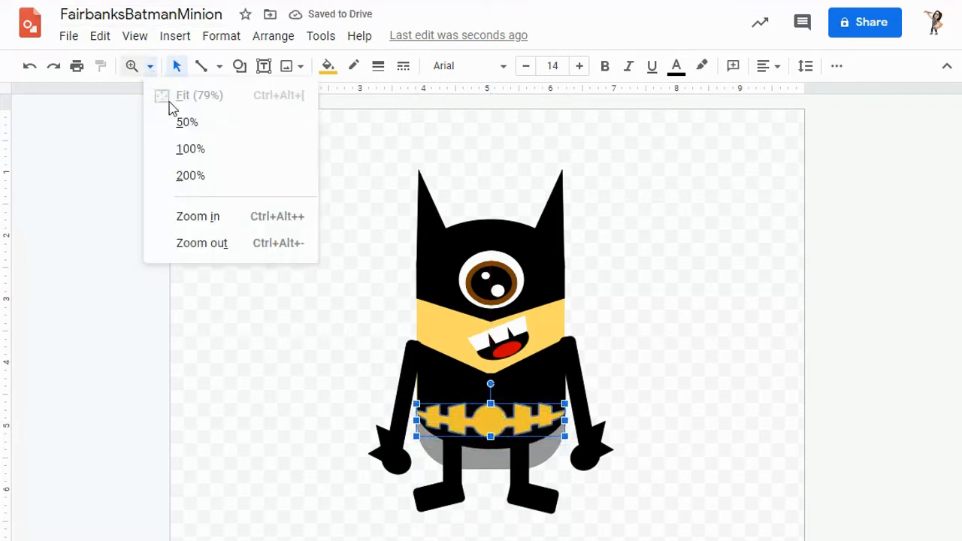
left_click(191, 176)
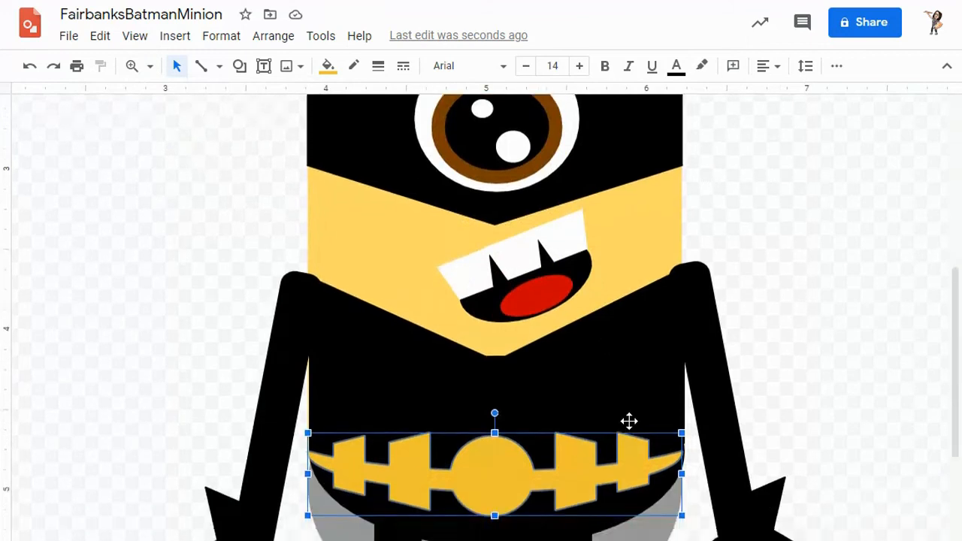
scroll(630, 421, "down", 3)
left_click(487, 369)
left_click(480, 340)
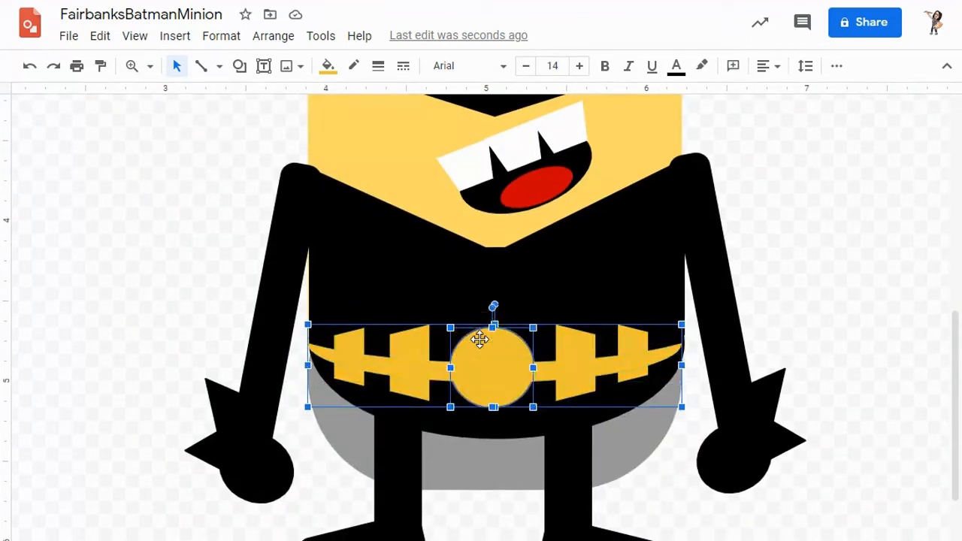
left_click(829, 281)
left_click(472, 346)
left_click(475, 350)
left_click_drag(448, 367, 469, 367)
left_click_drag(531, 366, 562, 362)
Narrow the inner and outer trapezoids on the belt's right half slightly
left_click(574, 344)
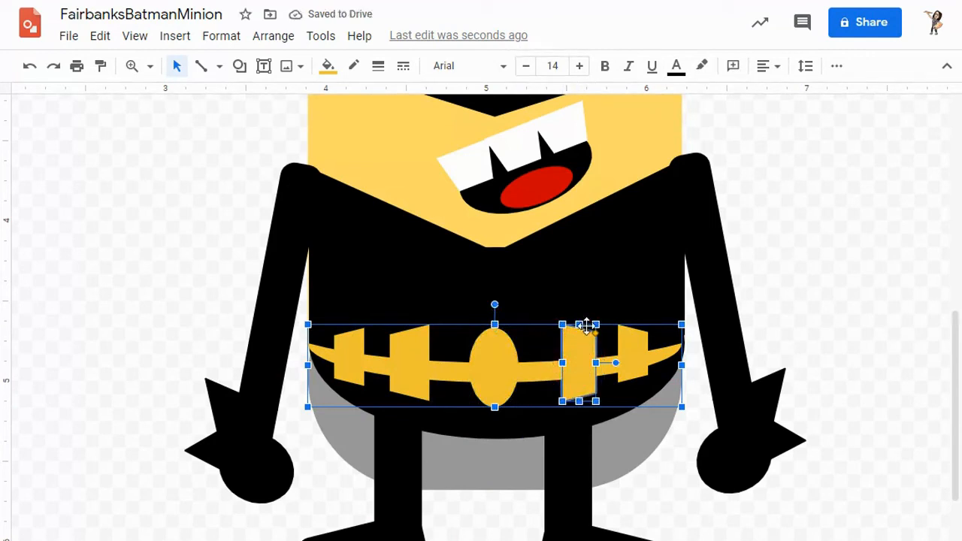
left_click(636, 348)
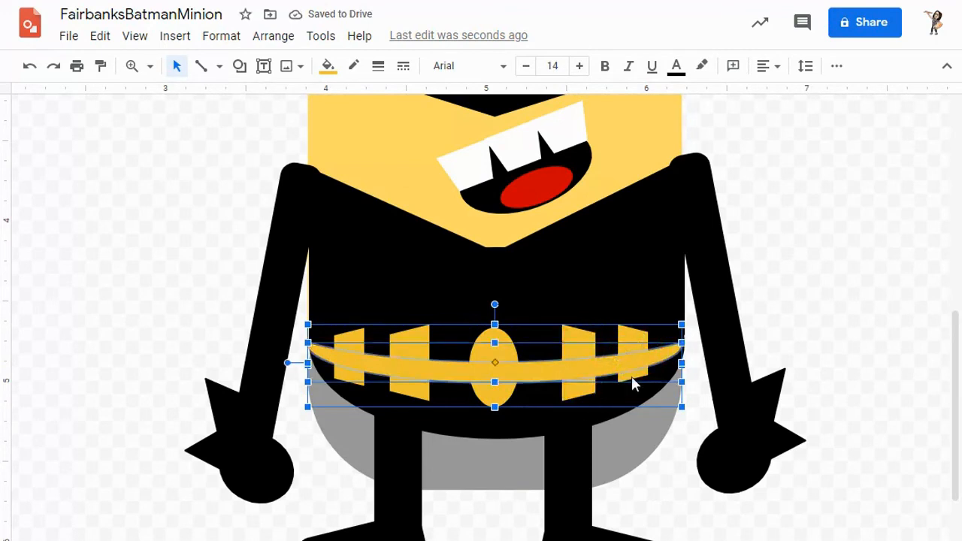
left_click(637, 338)
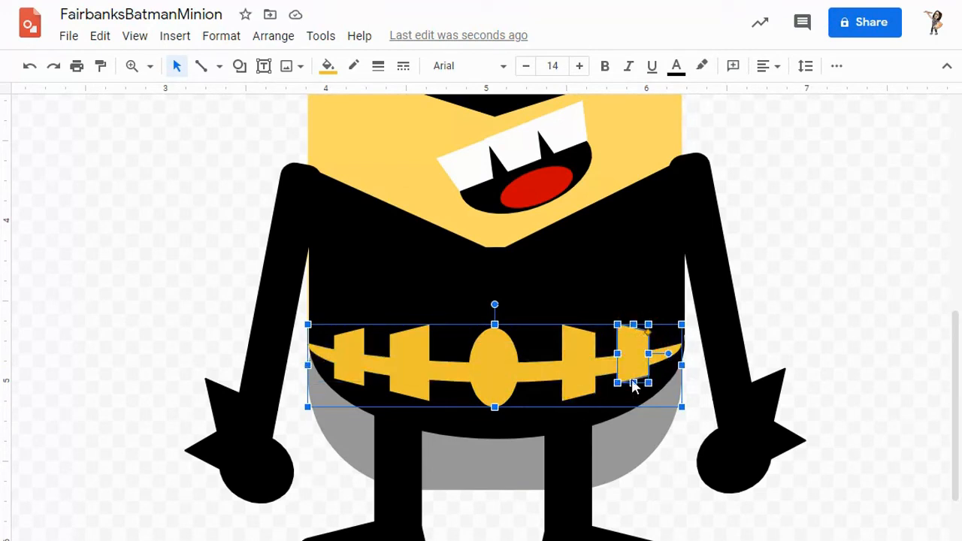
left_click_drag(645, 359, 636, 351)
Narrow the inner and outer trapezoids on the belt's left half to match the right-hand pair
left_click(417, 353)
left_click(415, 343)
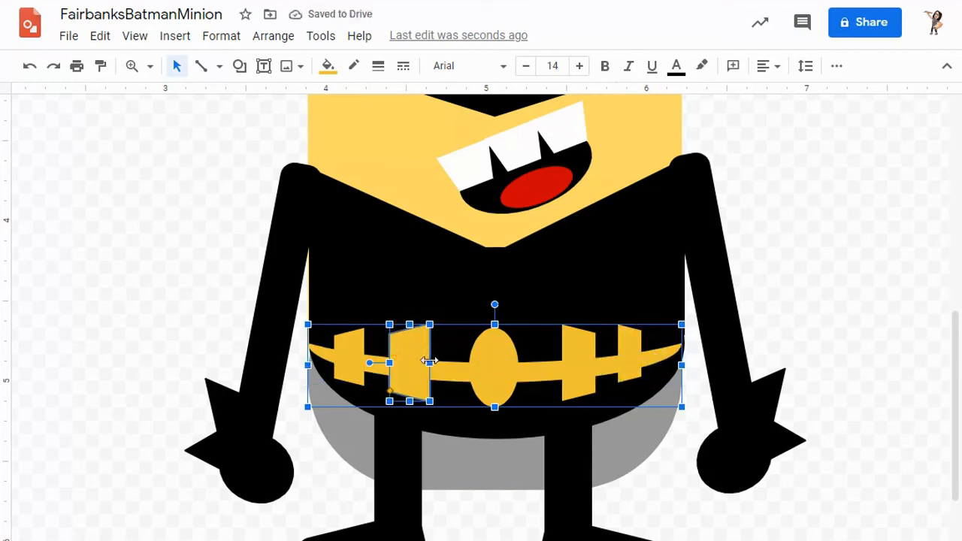
left_click_drag(391, 363, 400, 363)
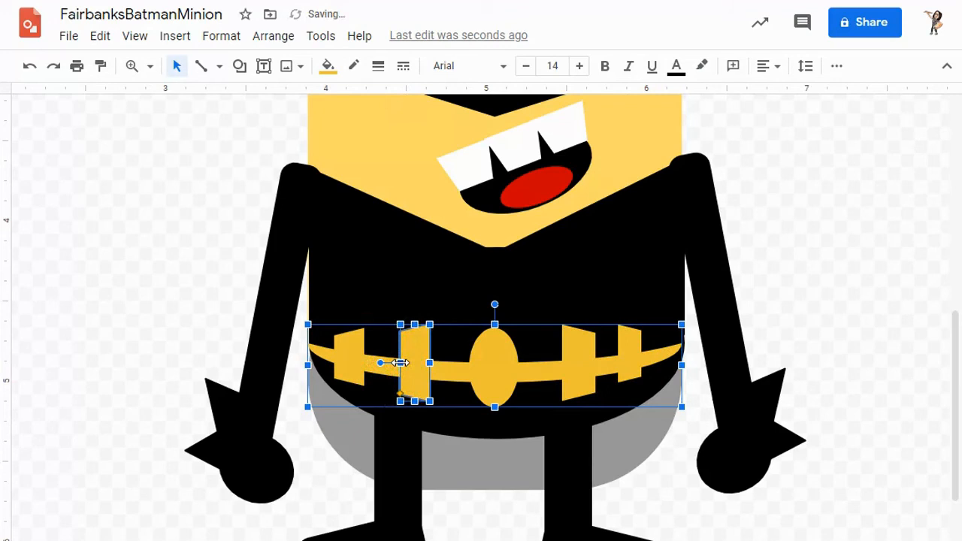
left_click(348, 340)
left_click_drag(335, 358, 339, 360)
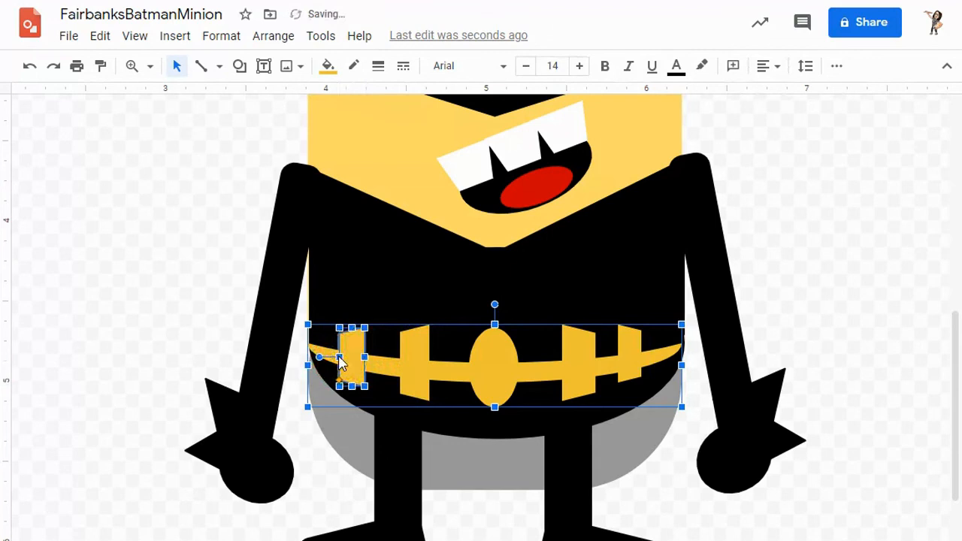
left_click(787, 262)
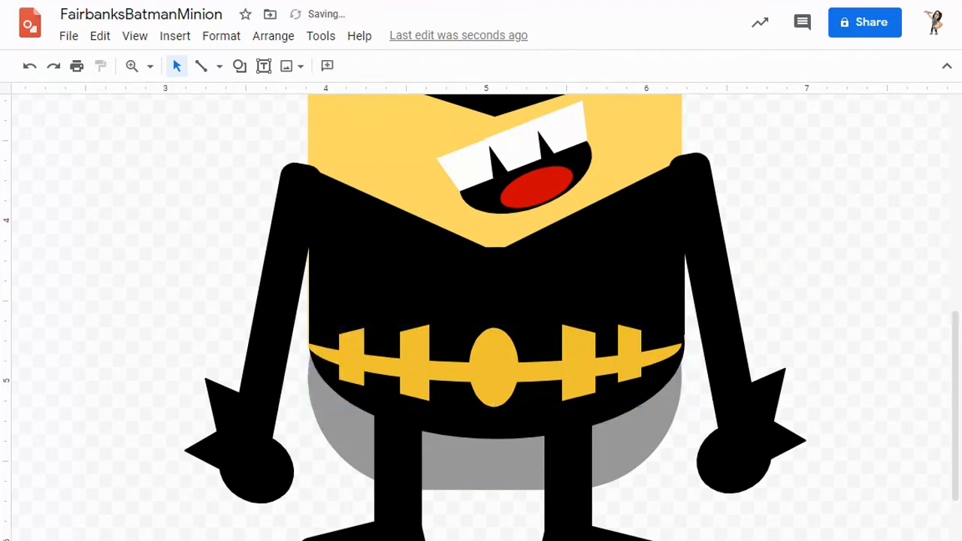
Stretch the crescent inside the belt group slightly downward so that its band curves lower across the waist
left_click(547, 373)
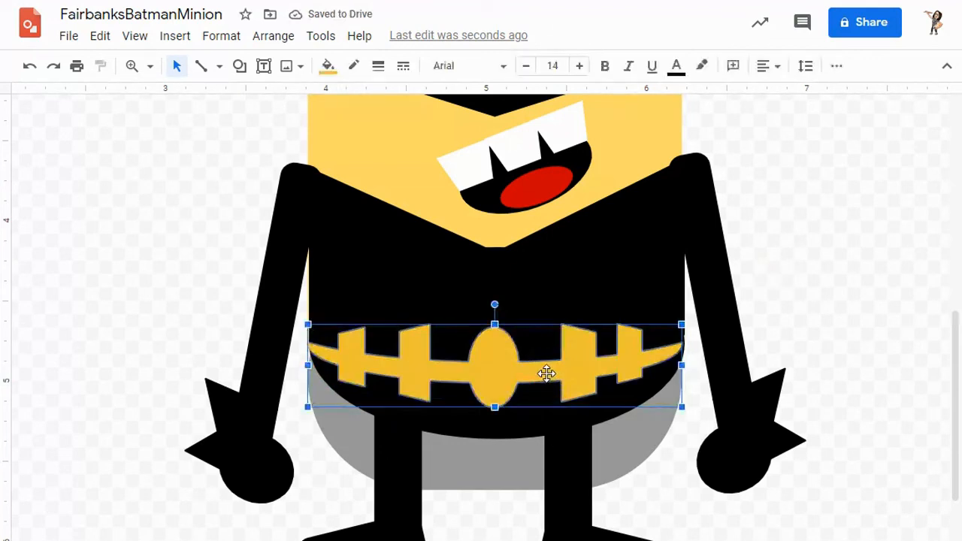
left_click(530, 378)
left_click_drag(496, 366, 495, 387)
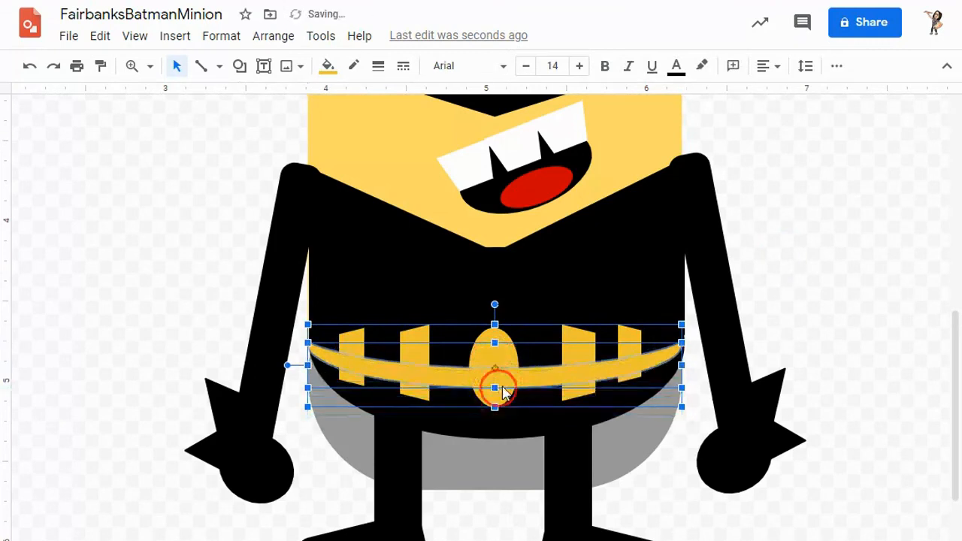
left_click(879, 271)
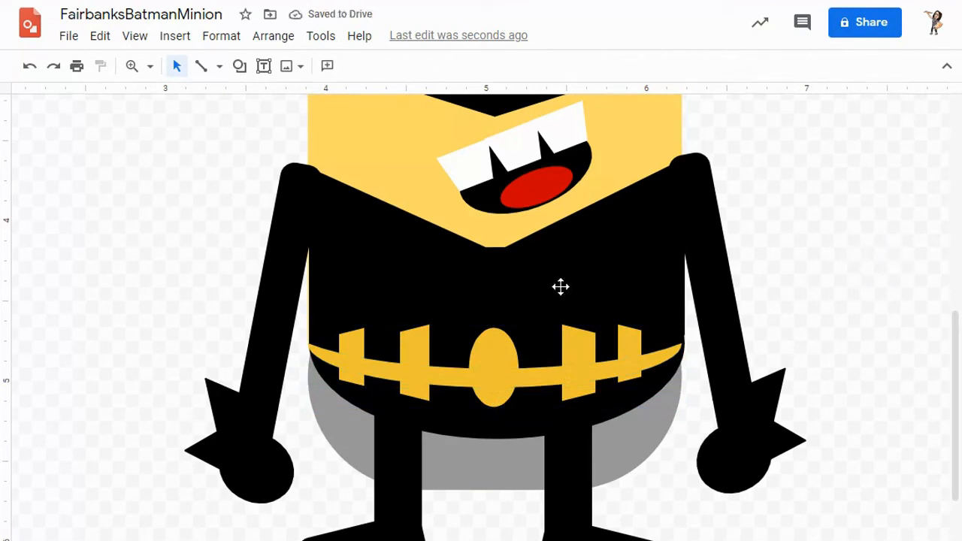
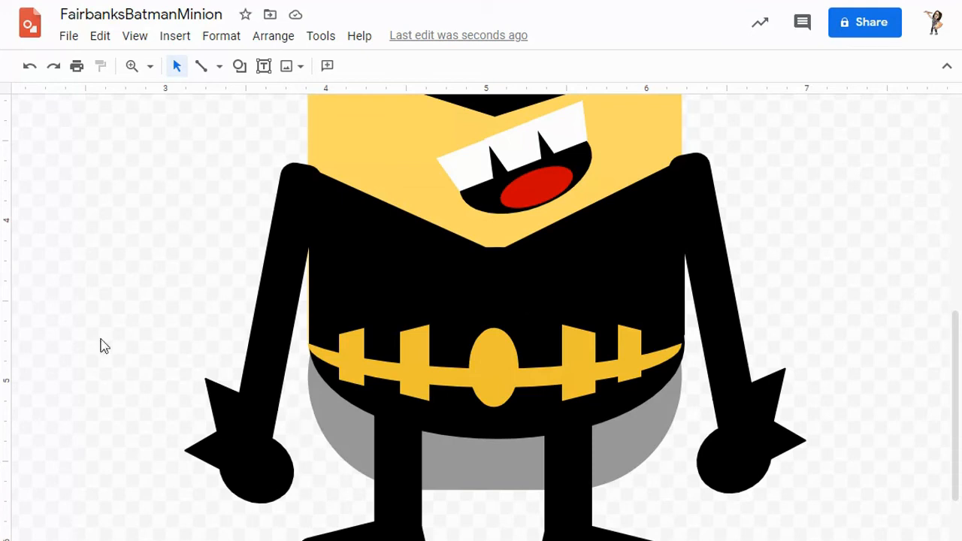
Draw an oval about 2 inches wide and 1.2 inches high in the empty canvas left of the minion
scroll(481, 315, "left", 5)
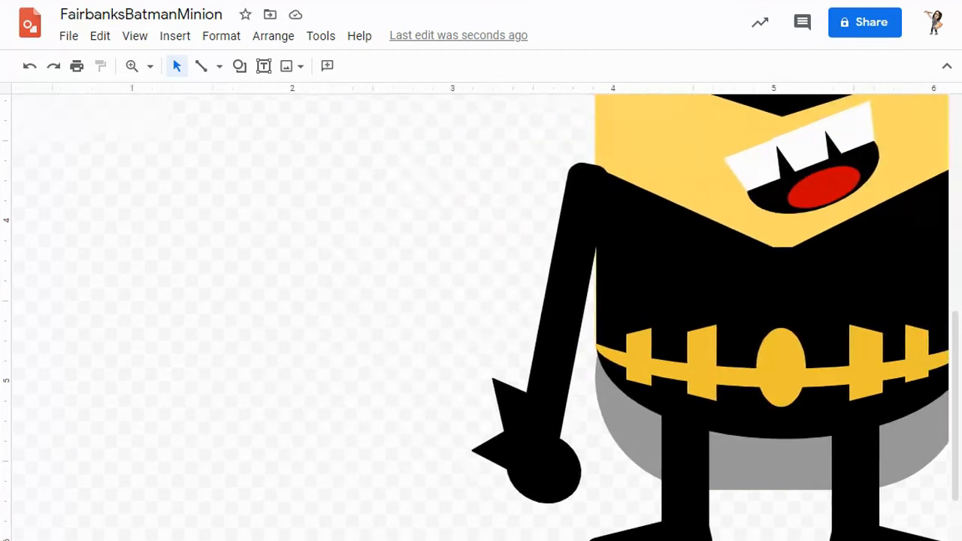
left_click(240, 69)
mouse_move(263, 95)
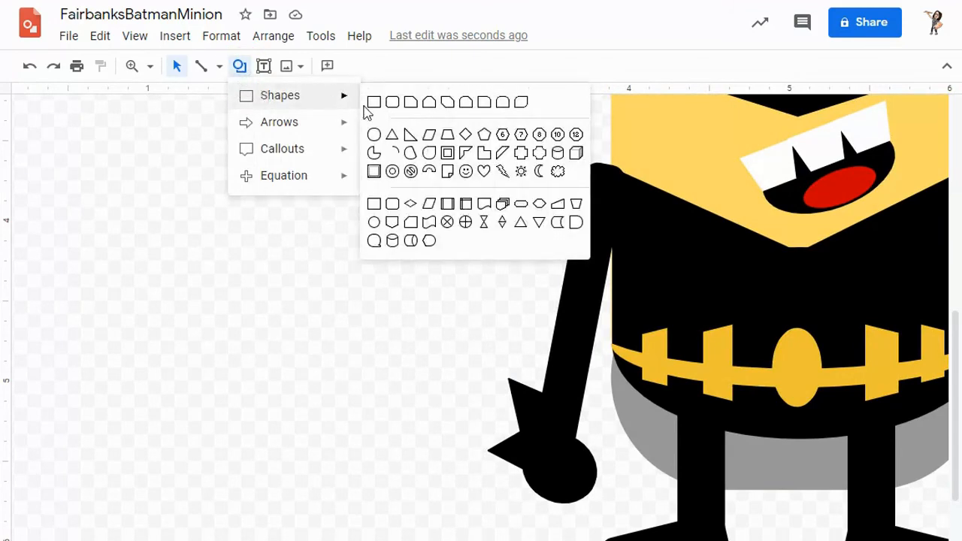
left_click(376, 144)
left_click_drag(117, 184, 439, 373)
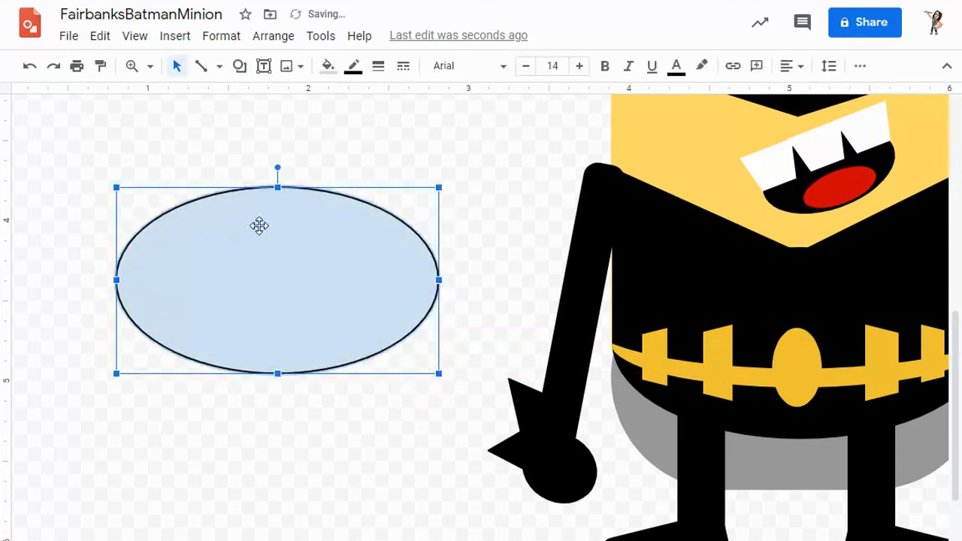
Fill the new oval with the belt's golden yellow and make its border transparent
left_click(328, 69)
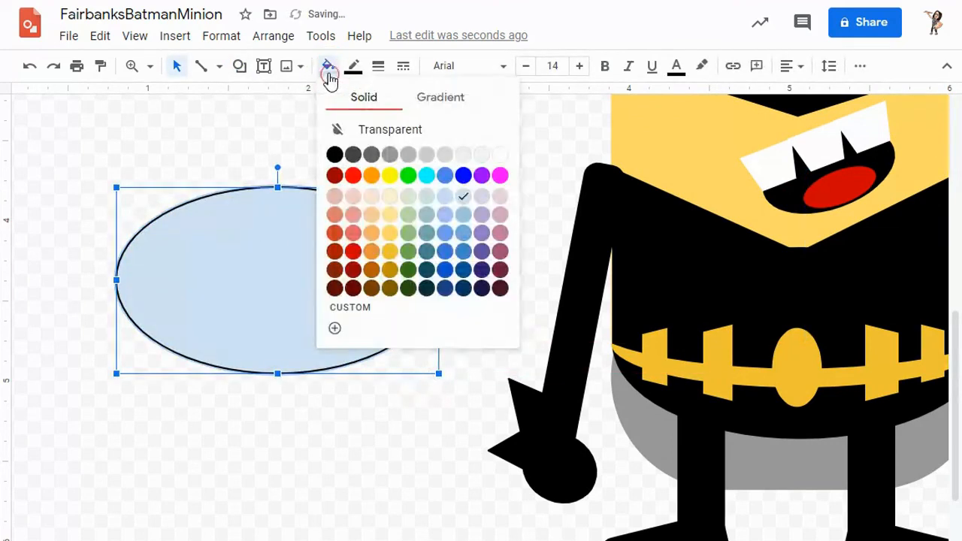
left_click(390, 251)
left_click(353, 67)
left_click(397, 108)
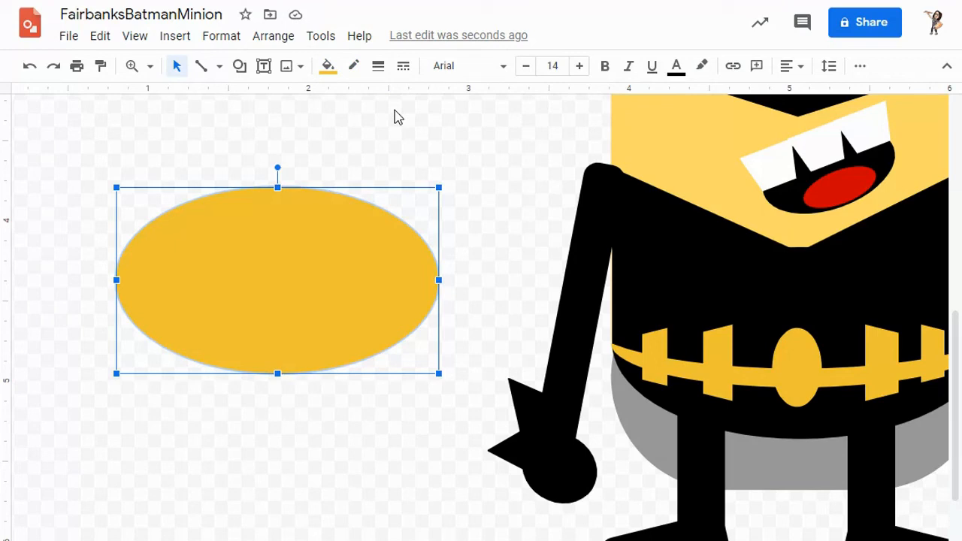
Draw a triangle about 0.6 by 0.4 inches at the oval's upper edge and rotate it to point downward
left_click(239, 66)
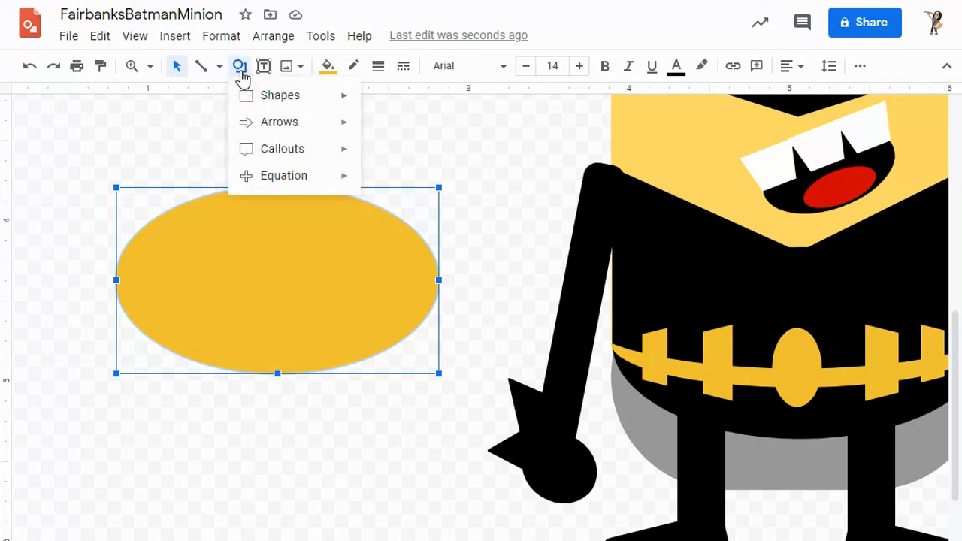
mouse_move(275, 106)
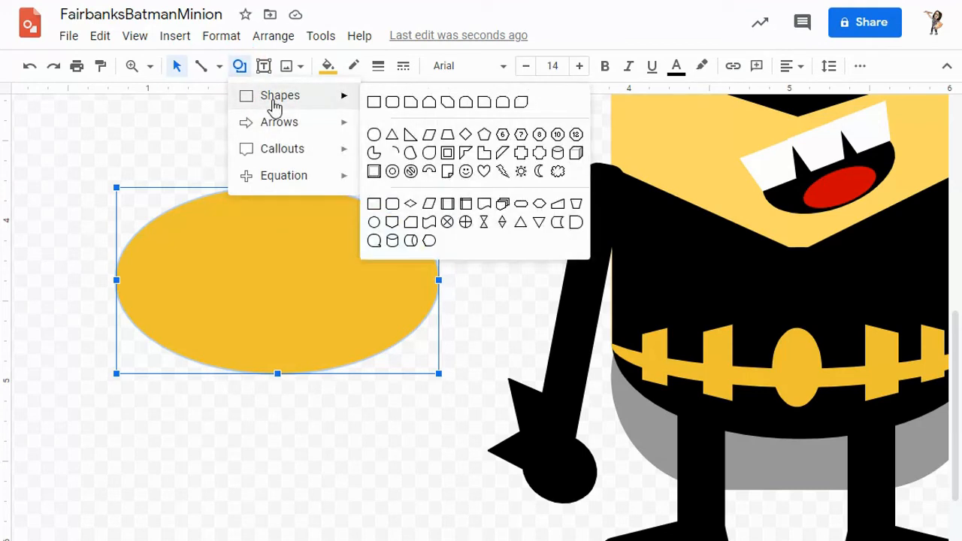
left_click(394, 134)
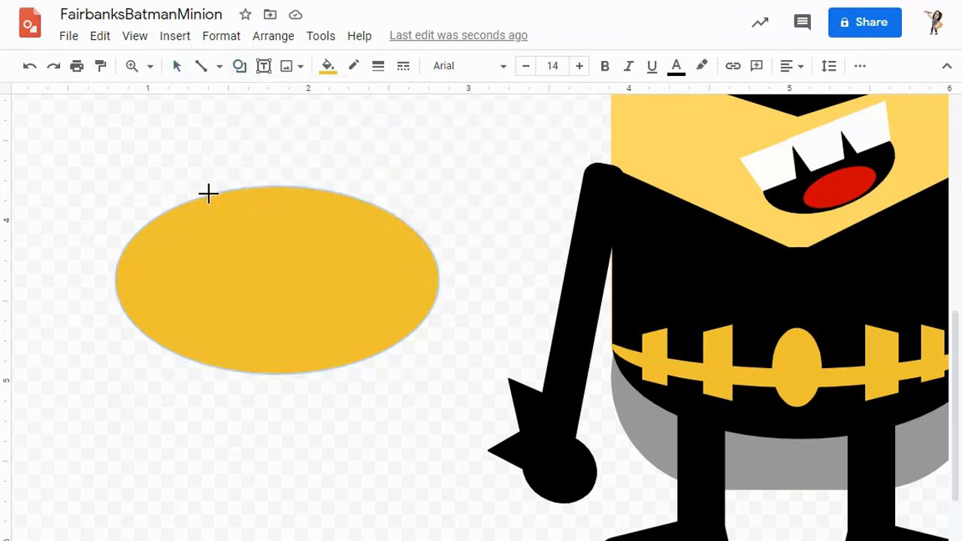
left_click_drag(231, 192, 328, 250)
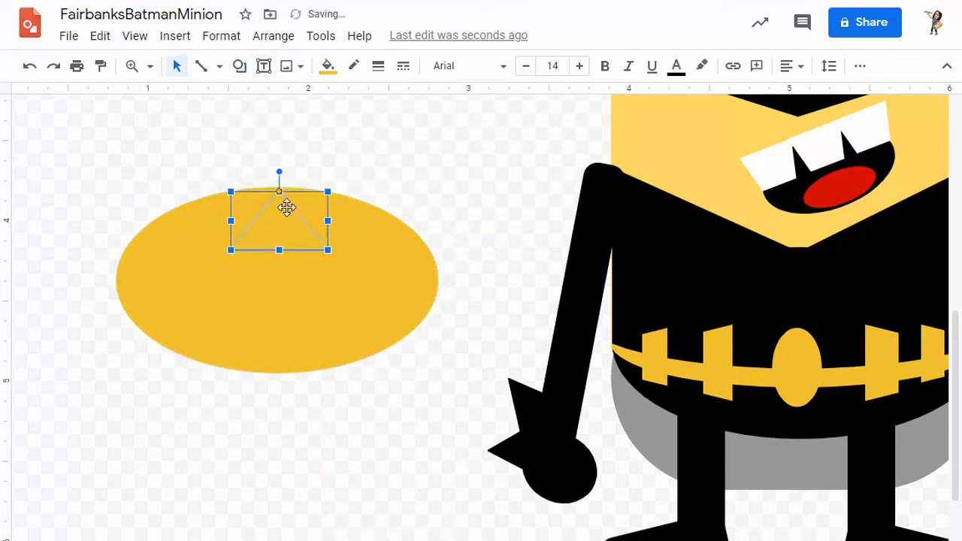
left_click_drag(277, 169, 278, 292)
Fill the downward triangle with black and center it at the oval's top edge
left_click(327, 66)
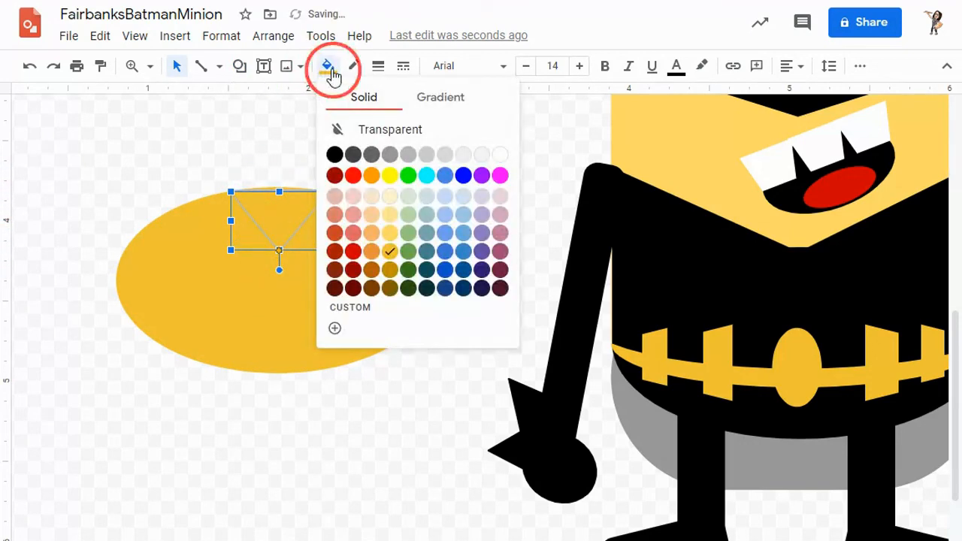
left_click(334, 154)
left_click_drag(288, 221, 293, 213)
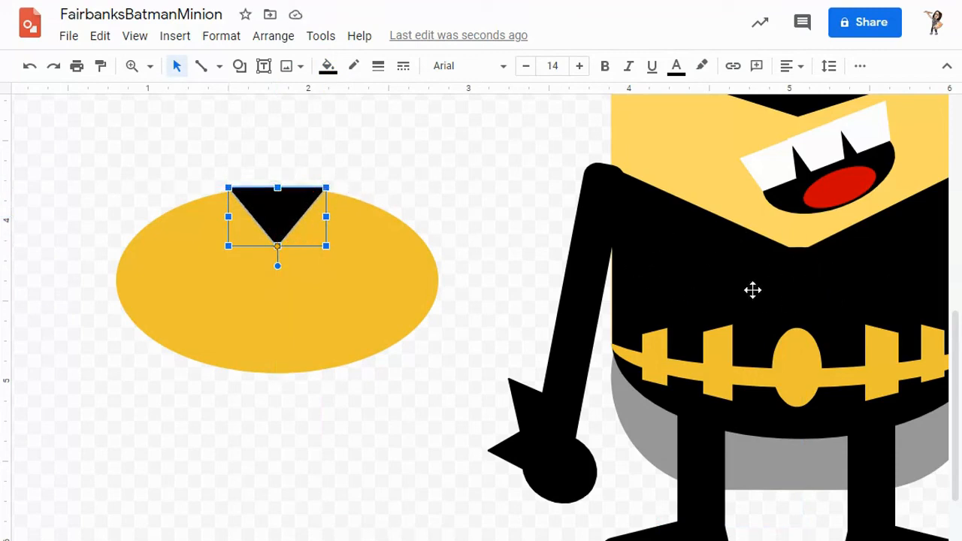
left_click(336, 146)
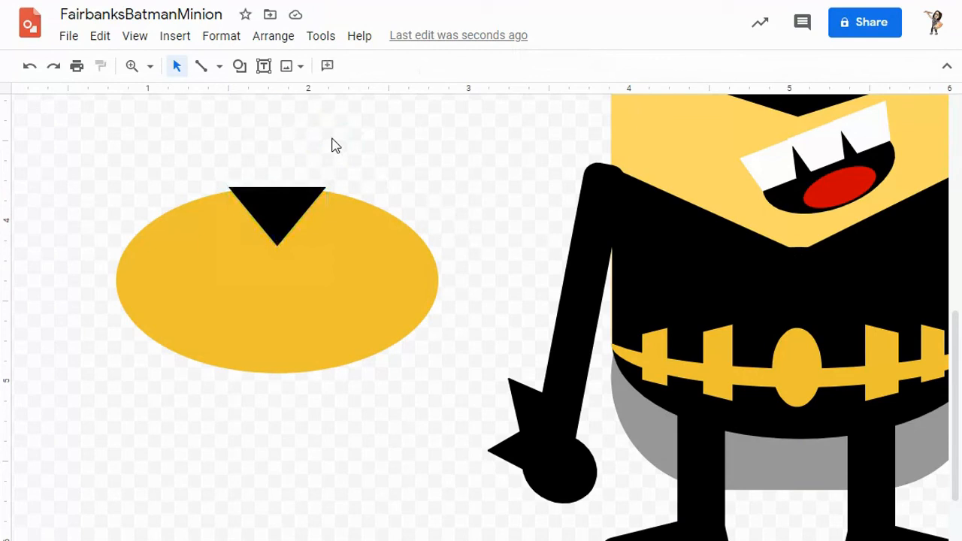
Draw a black Stored Data shape left of the triangle, rotate it upright with its concave end up, and widen it to about 0.3 inches
left_click(277, 221)
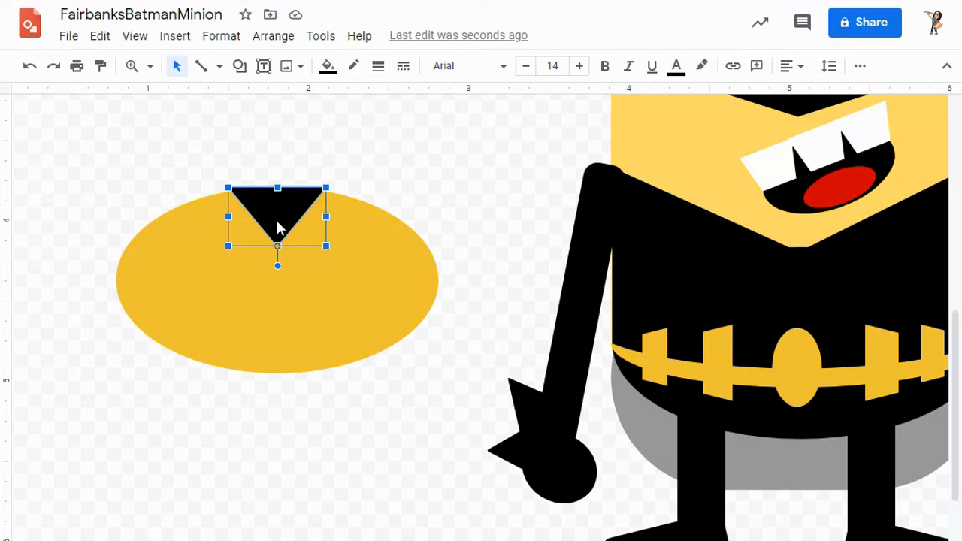
left_click(239, 66)
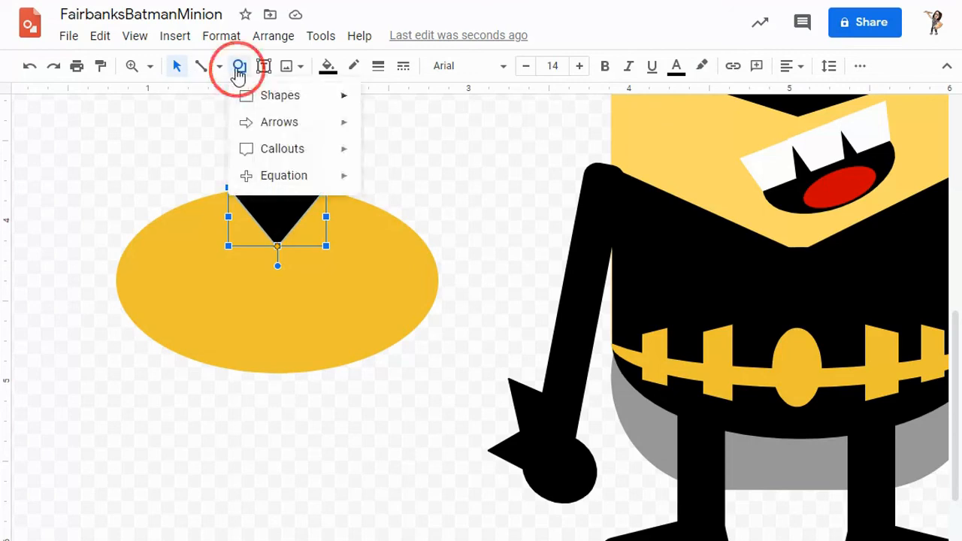
mouse_move(266, 102)
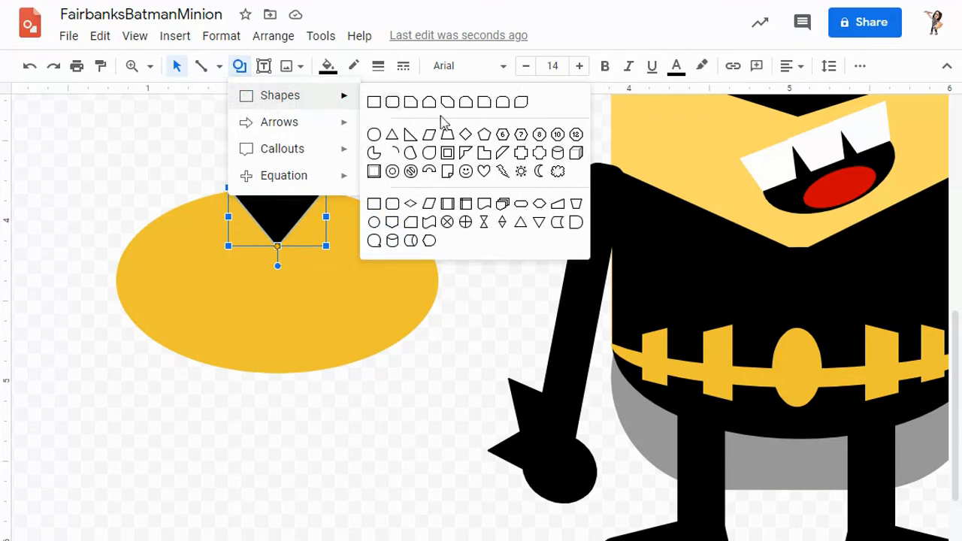
left_click(558, 226)
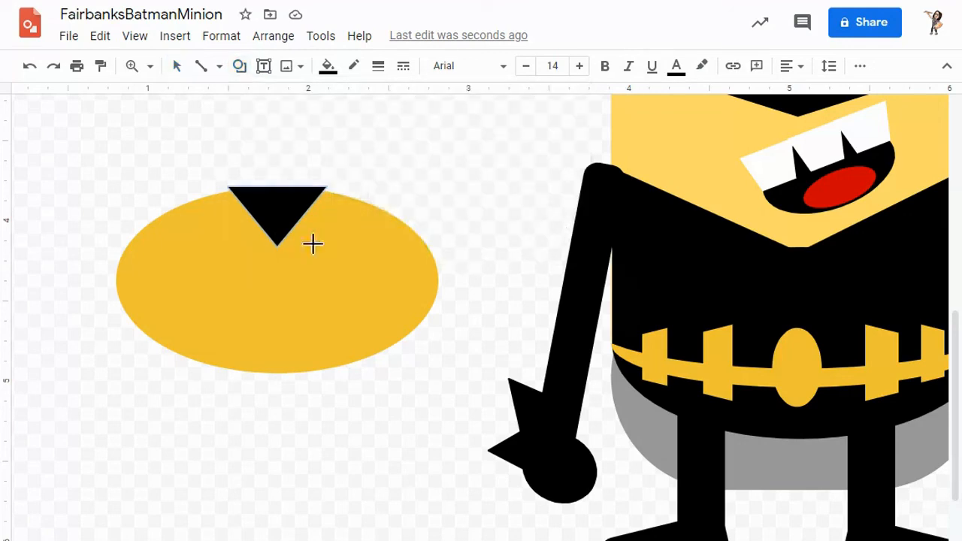
left_click_drag(168, 198, 231, 237)
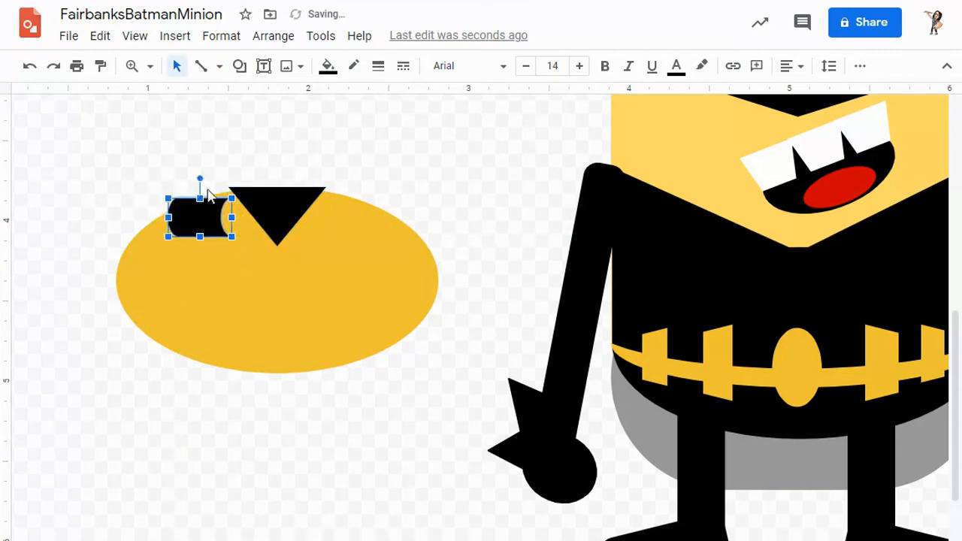
left_click_drag(200, 178, 204, 222)
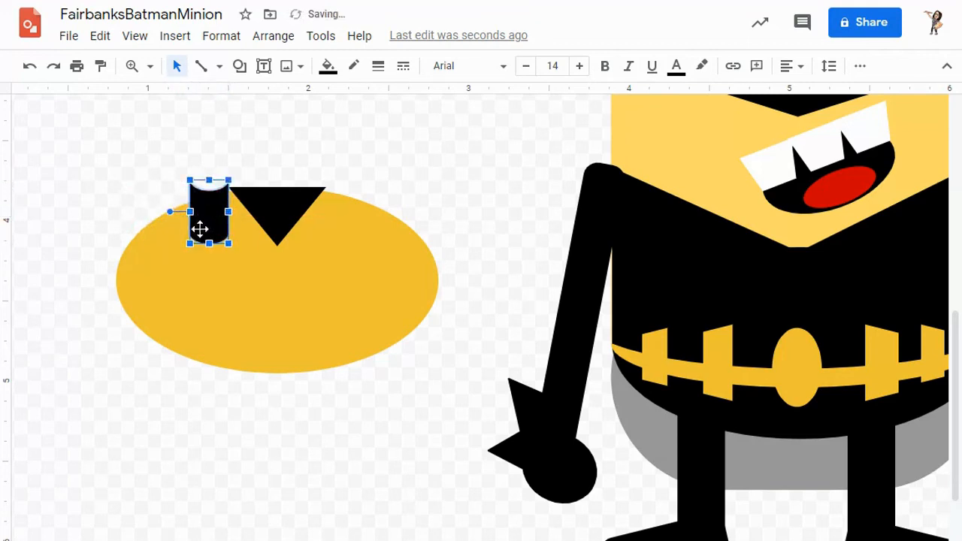
left_click_drag(189, 212, 172, 214)
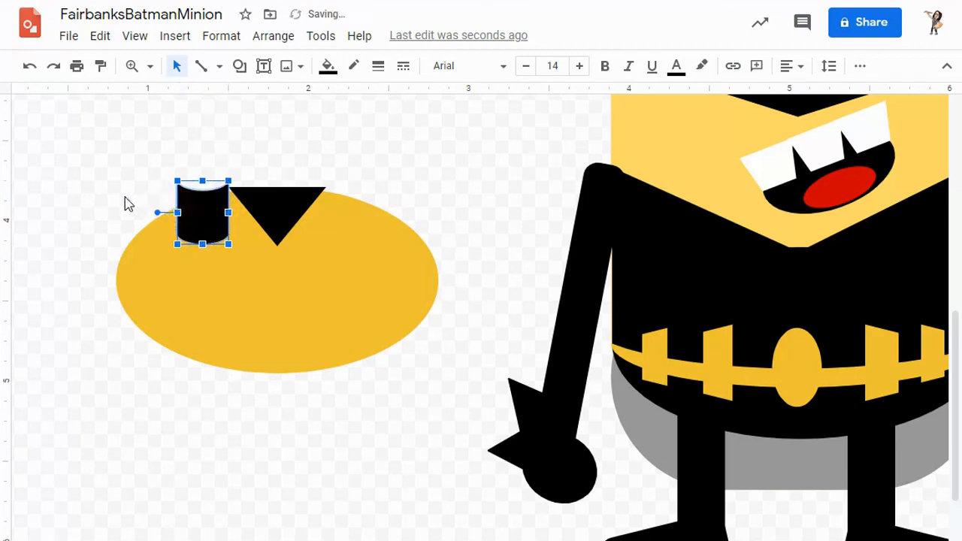
left_click(127, 204)
Shift the upright curved shape against the triangle, then duplicate it and place the copy against the triangle's right side
left_click(205, 209)
left_click(209, 208)
left_click_drag(208, 207, 209, 204)
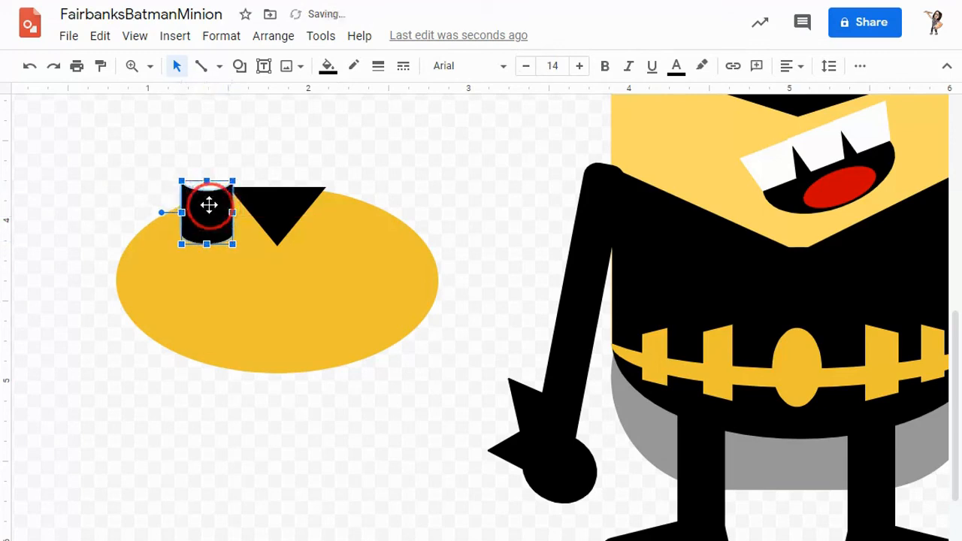
key("ctrl+d")
left_click_drag(242, 248, 358, 219)
left_click(445, 212)
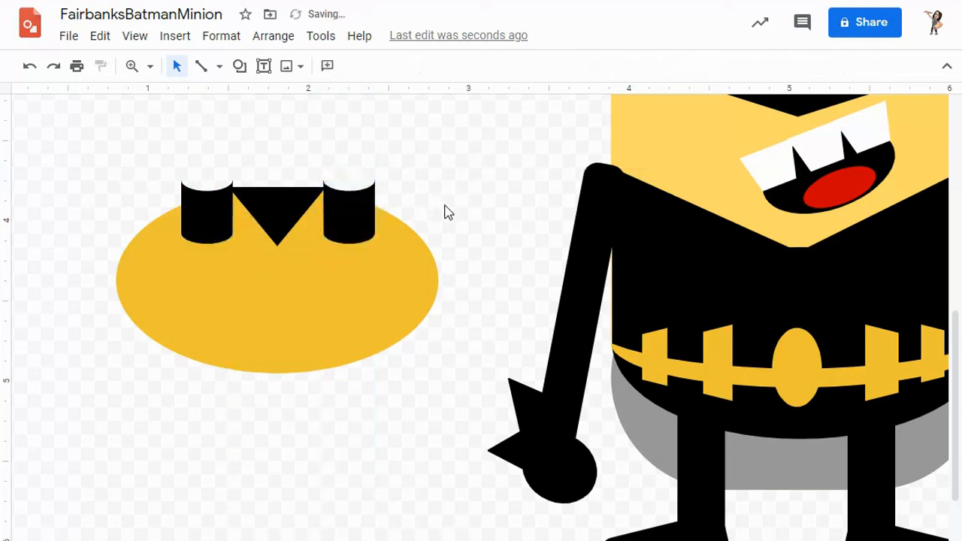
Shorten the black triangle between the two curved shapes slightly by raising its lower tip
left_click(278, 227)
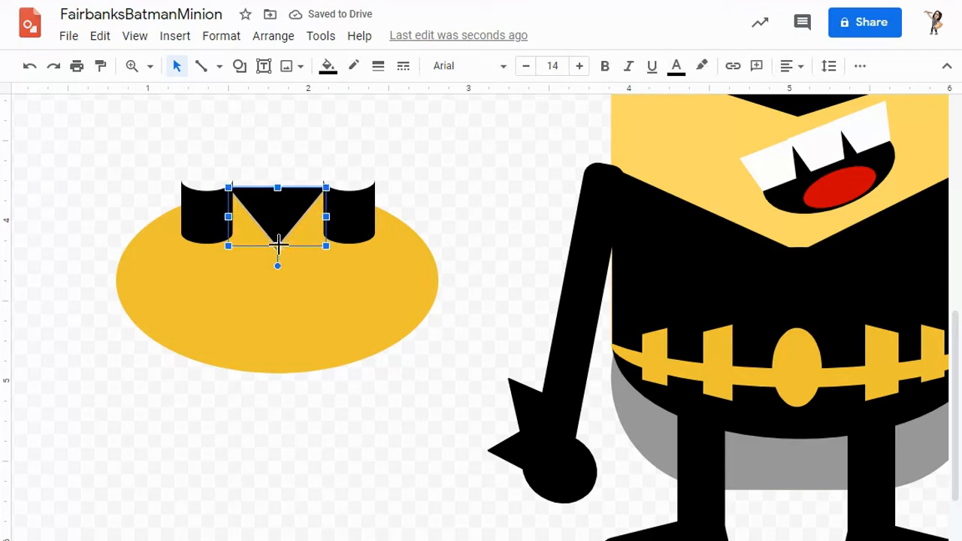
left_click(278, 243)
left_click_drag(278, 243, 279, 239)
left_click(359, 171)
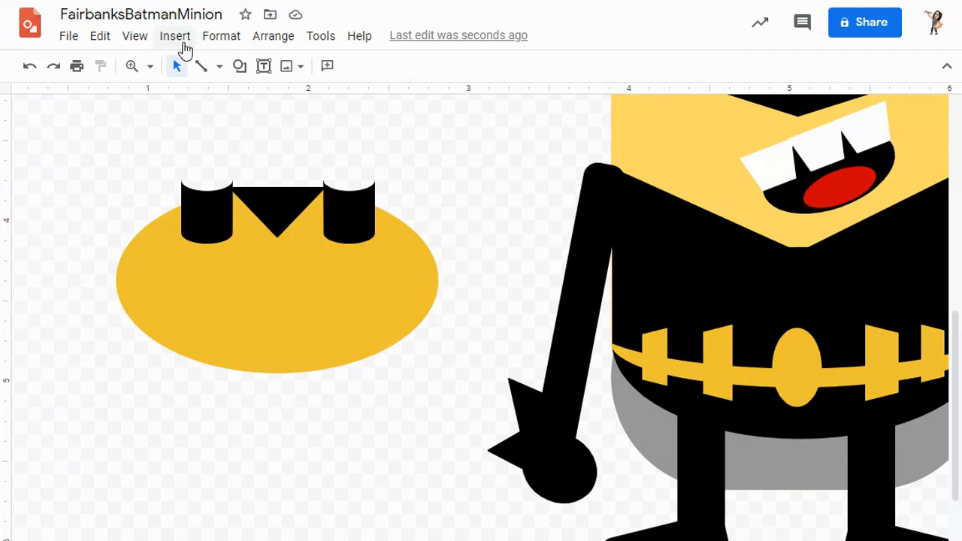
Draw a narrow upright triangle about 0.3 by 0.5 inches, fill it black, and place it over the oval's bottom edge left of center
left_click(240, 67)
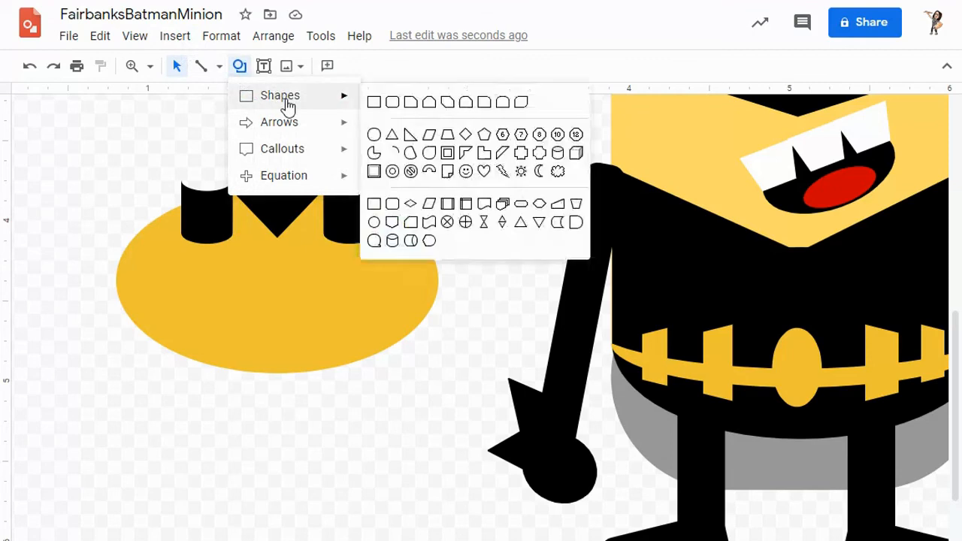
left_click(395, 139)
left_click_drag(242, 332, 287, 407)
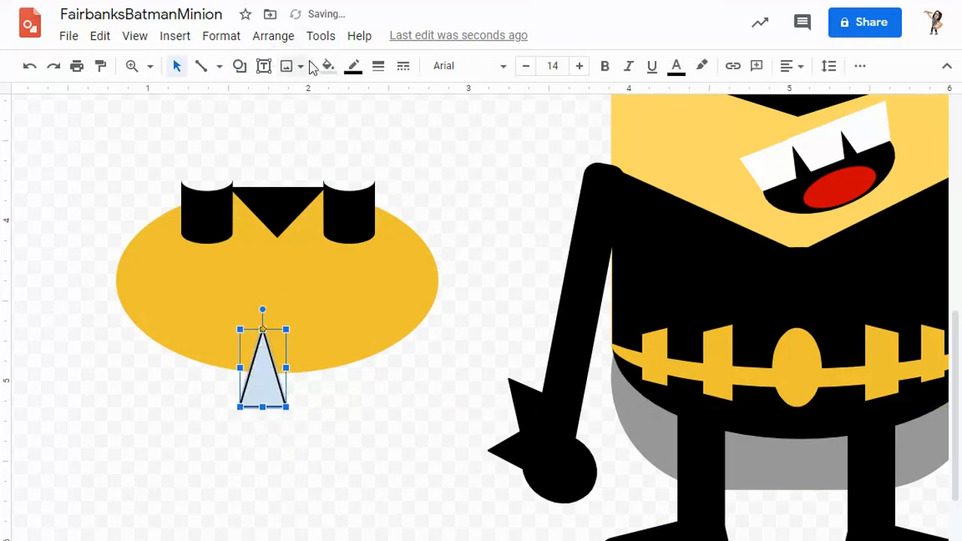
left_click(327, 65)
left_click(337, 151)
left_click_drag(265, 382, 258, 366)
left_click(258, 365)
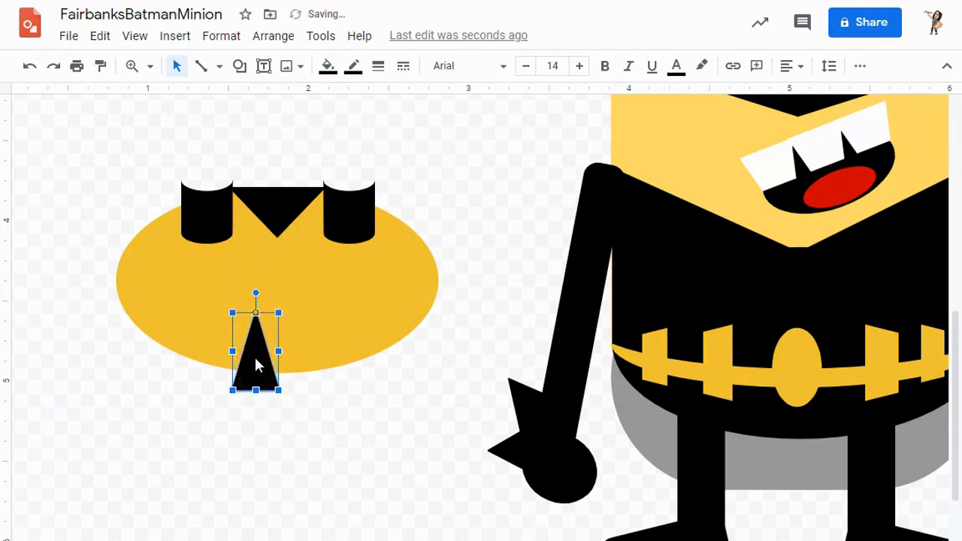
Duplicate the narrow black triangle and align the pair side by side, centered on the oval's bottom edge
key("ctrl+d")
left_click_drag(285, 386, 305, 350)
left_click_drag(258, 373, 300, 351)
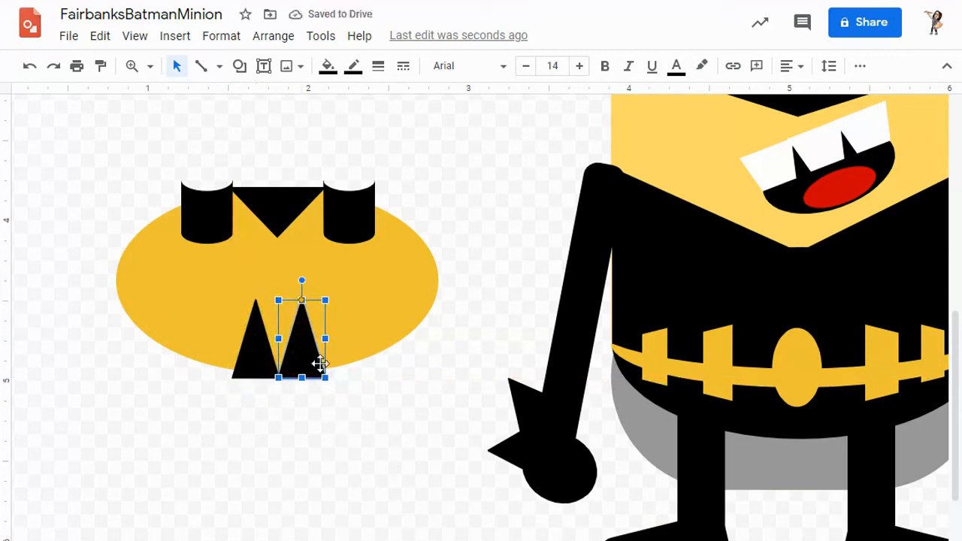
Widen the two narrow black triangles on the oval's bottom edge outward to about 0.35 inches each
left_click_drag(324, 340, 335, 342)
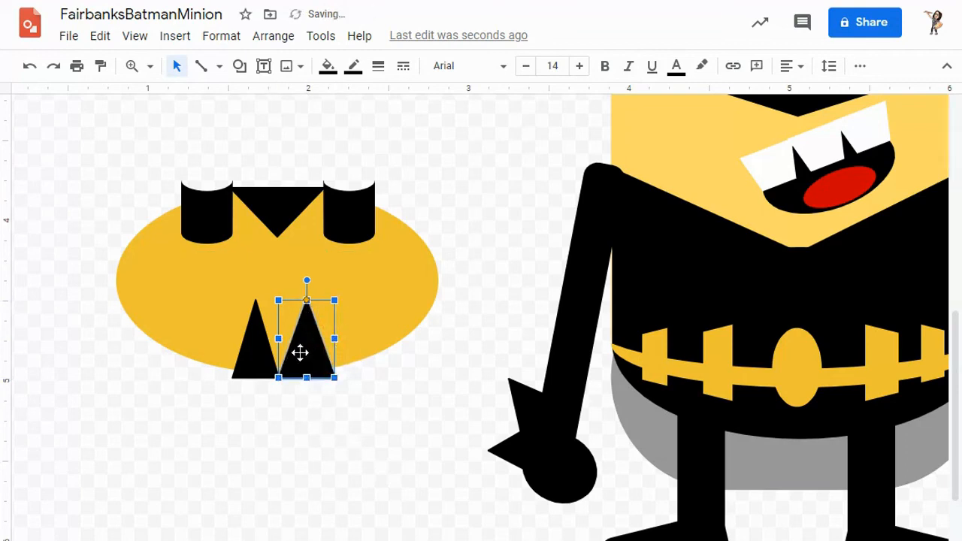
left_click(242, 346)
left_click_drag(230, 340, 223, 339)
left_click(293, 467)
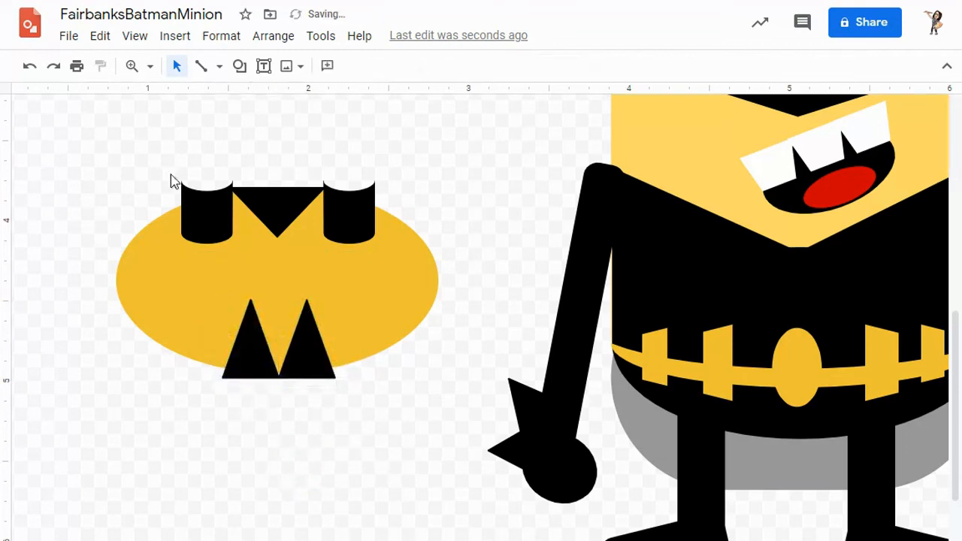
Draw a narrow ellipse about 0.25 by 0.5 inches, tilt it slightly left, set it against the left triangle, and fill it black
left_click(239, 66)
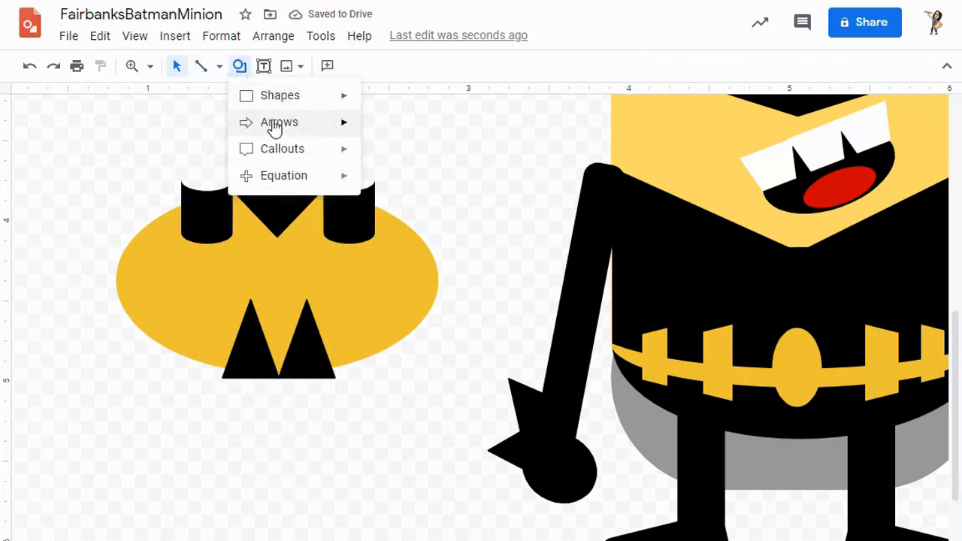
mouse_move(279, 91)
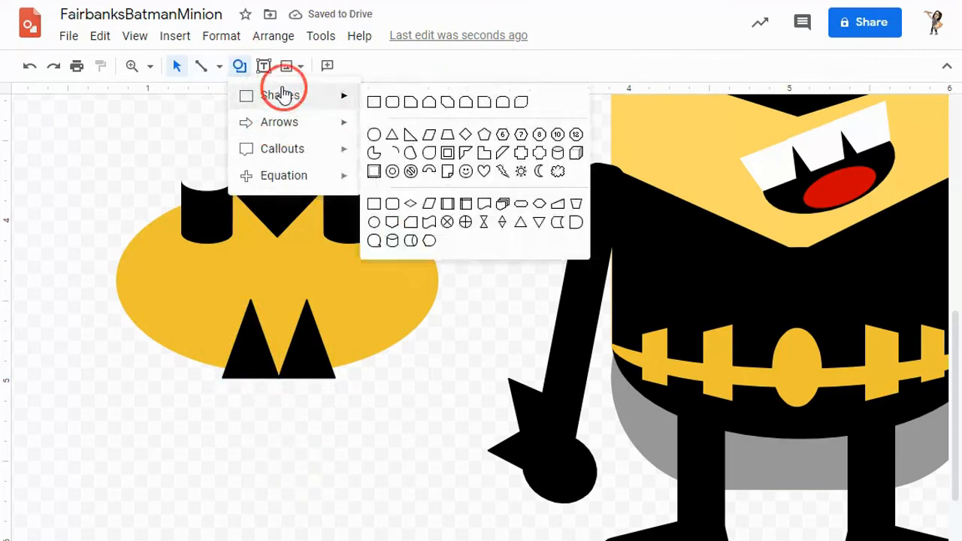
left_click(373, 133)
left_click_drag(183, 304, 223, 383)
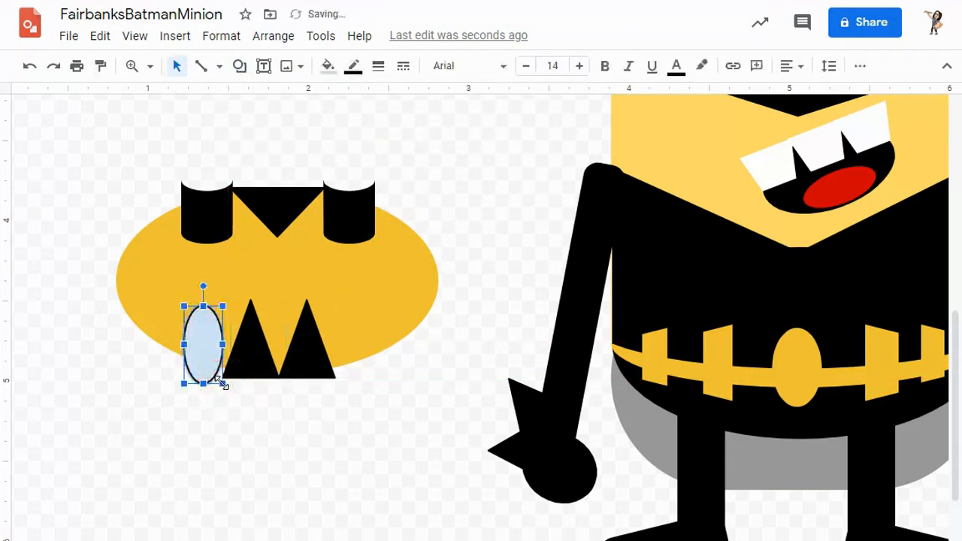
left_click_drag(203, 287, 185, 293)
left_click_drag(209, 360, 216, 361)
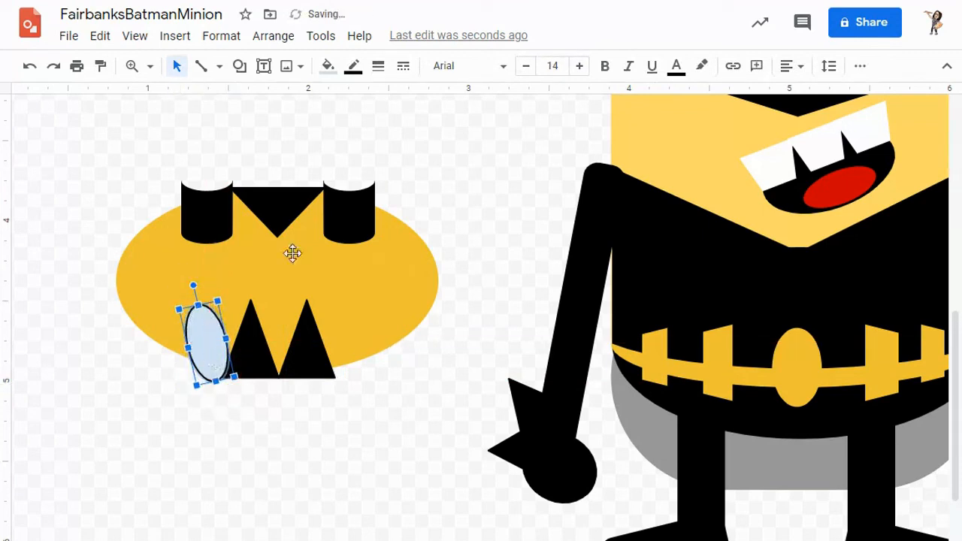
left_click(328, 66)
left_click(336, 158)
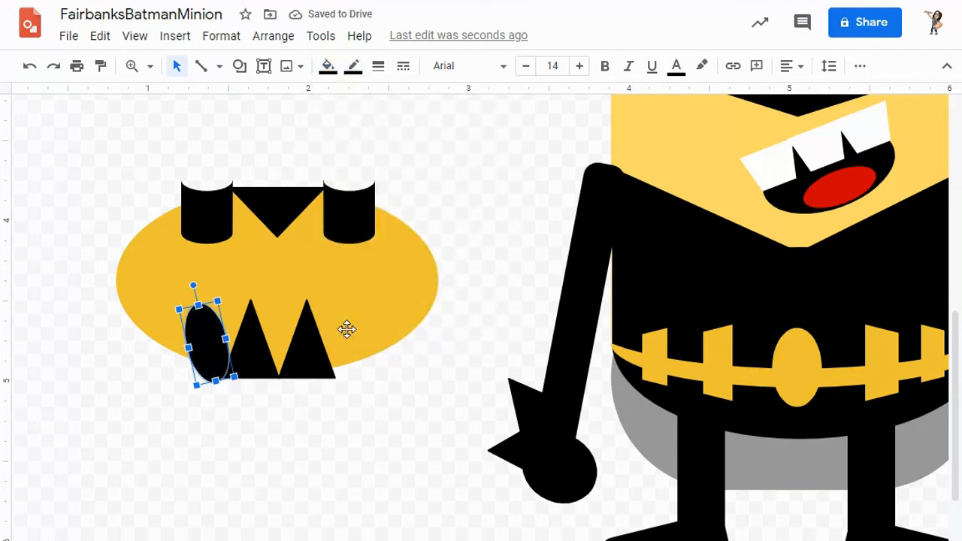
Duplicate the tilted black ellipse, place the copy against the right triangle's outer side, and tilt it slightly to the right
key("ctrl+d")
left_click_drag(239, 364, 346, 347)
left_click_drag(327, 293, 358, 295)
left_click_drag(333, 348, 336, 353)
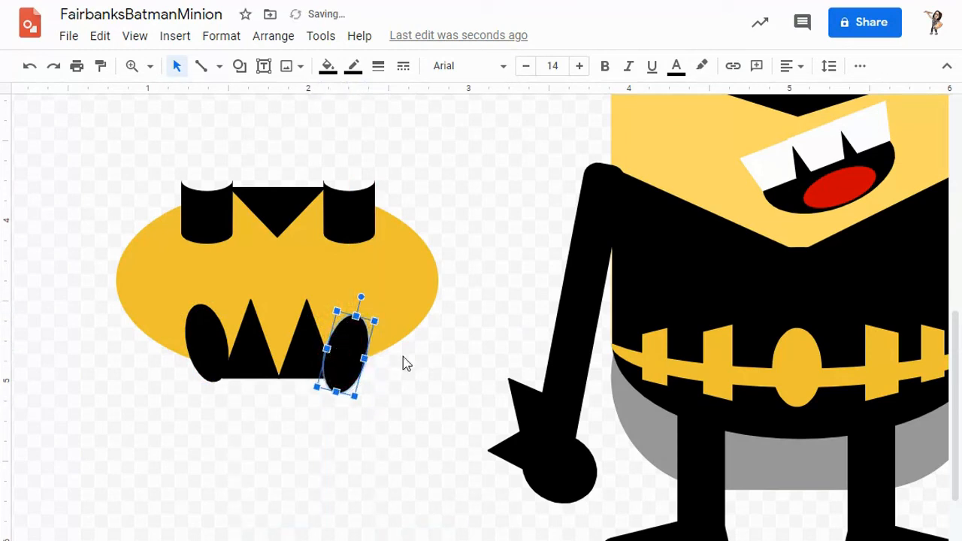
left_click(427, 370)
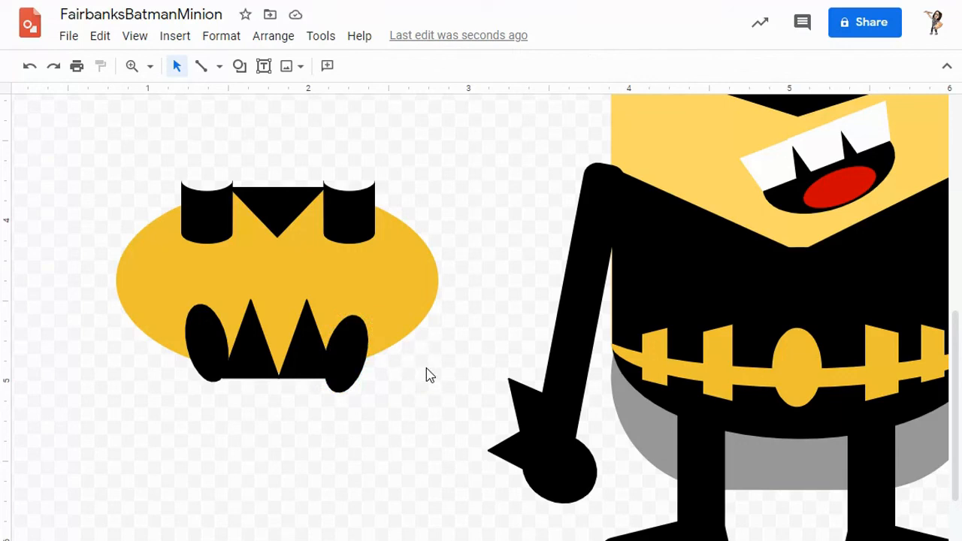
Shorten the inverted black triangle between the two curved shapes to about 0.2 inches tall by raising its lower tip
left_click(268, 214)
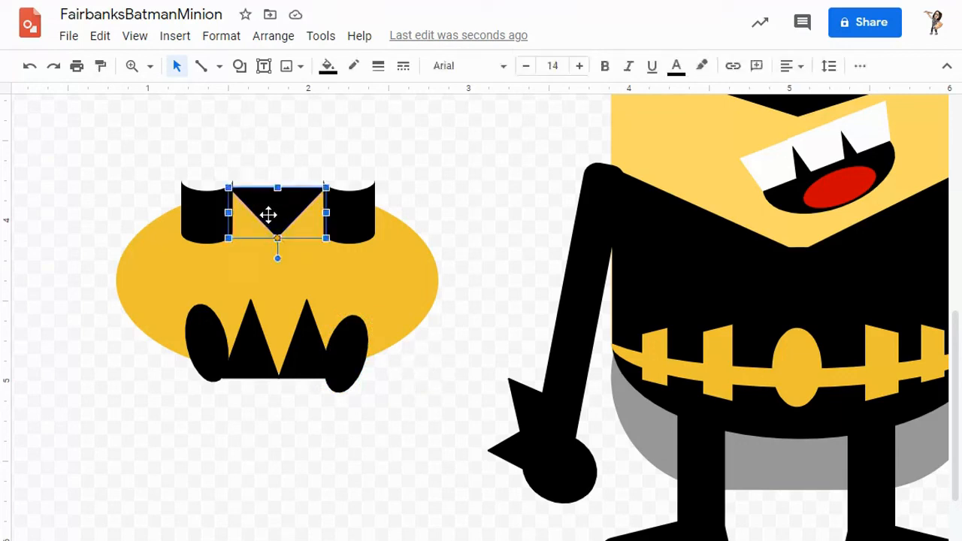
left_click_drag(277, 239, 278, 229)
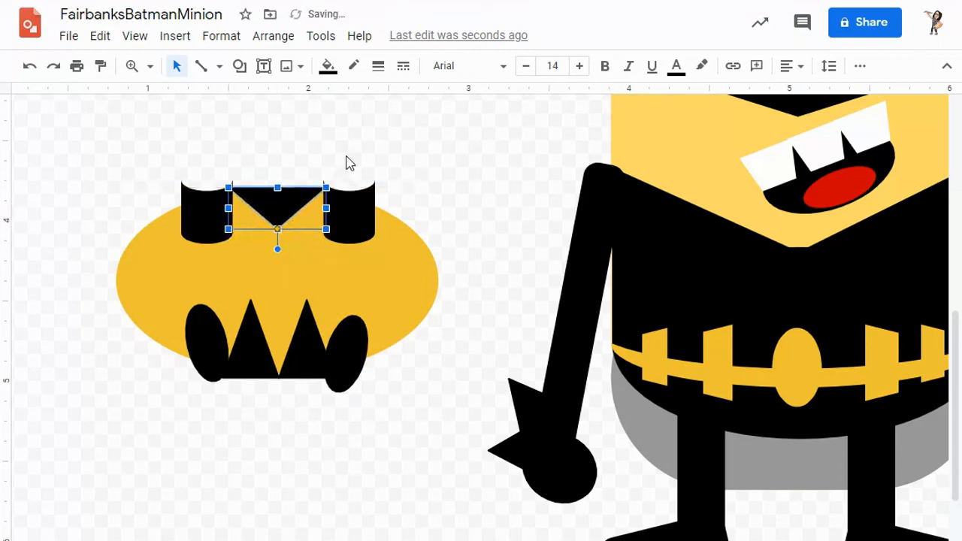
left_click(277, 220)
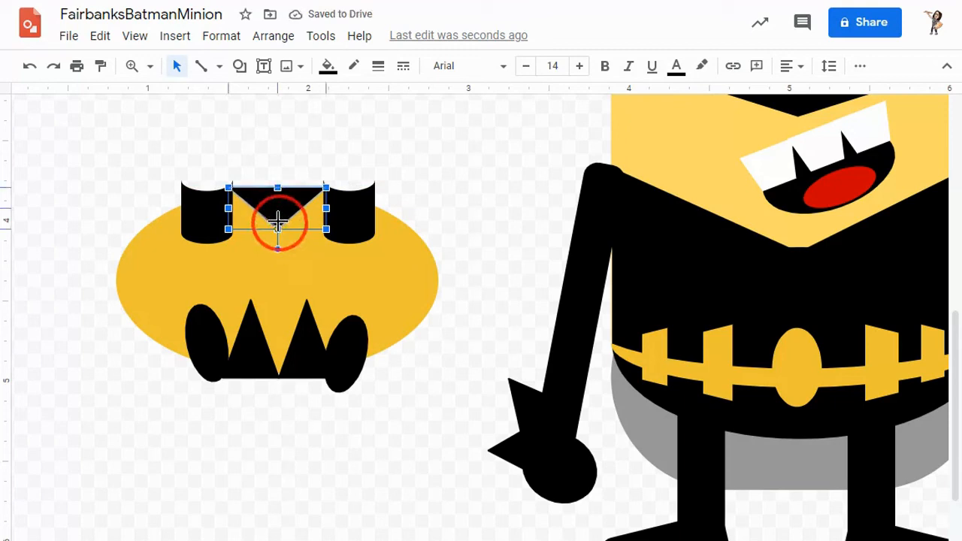
left_click_drag(279, 223, 279, 217)
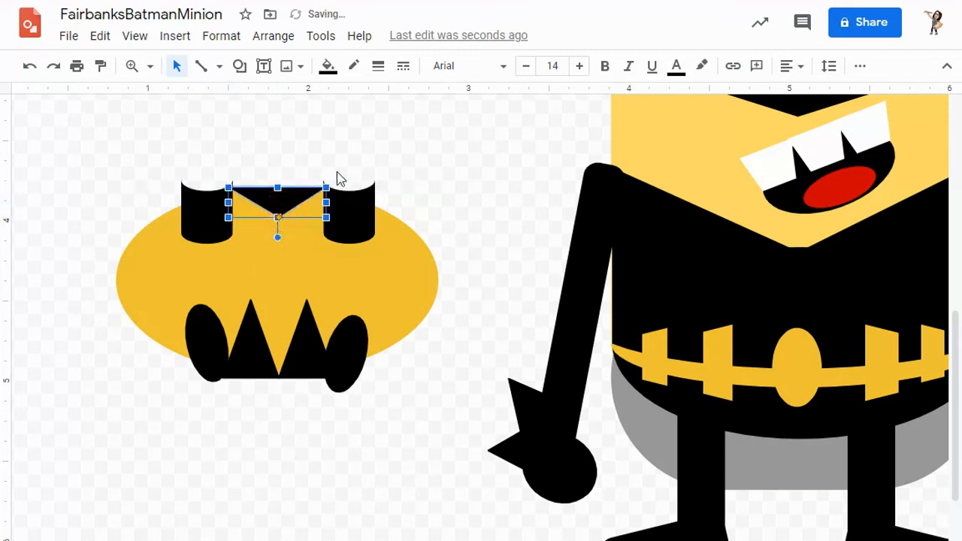
left_click(358, 166)
Group all the bat emblem shapes with the yellow oval and move the group onto the minion's body
left_click_drag(104, 165, 438, 447)
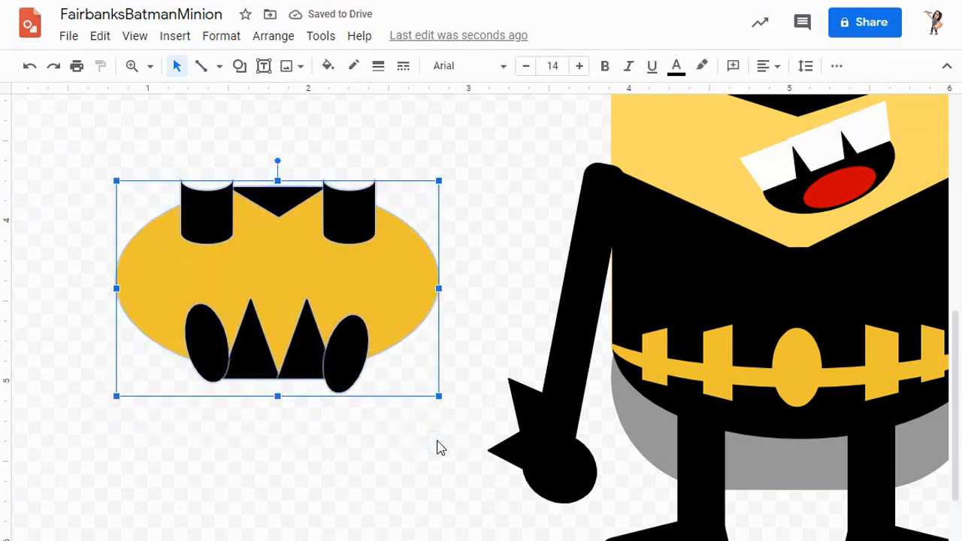
right_click(272, 266)
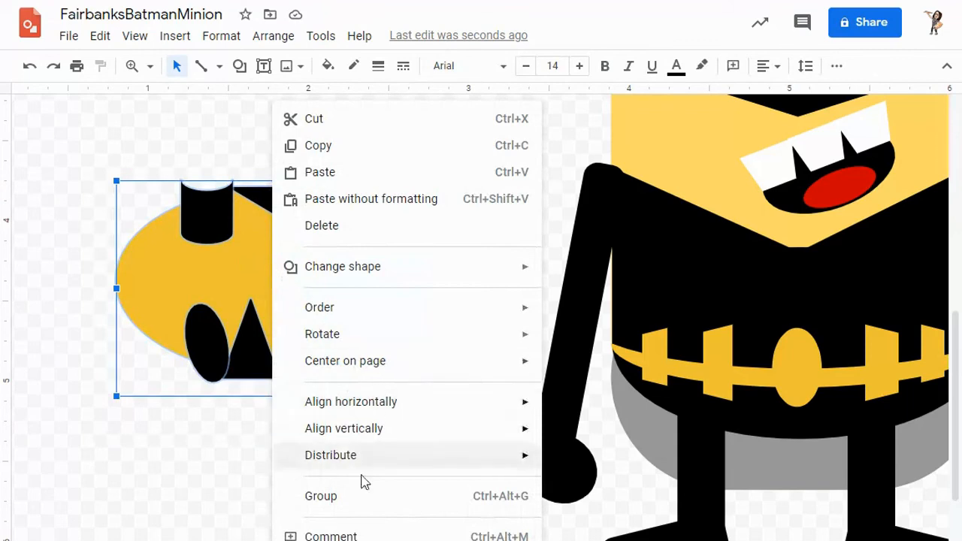
left_click(372, 496)
left_click_drag(243, 271, 808, 276)
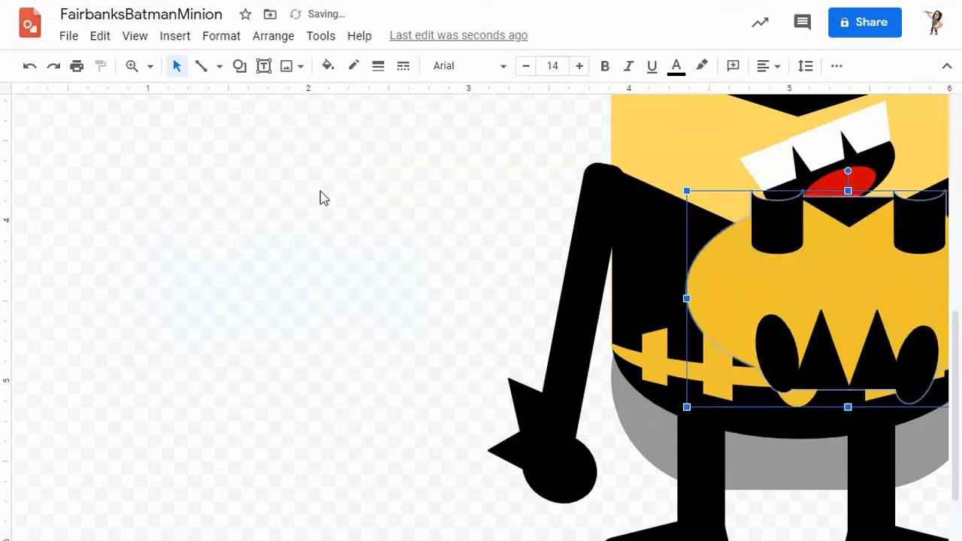
Shrink the emblem group to about 0.55 by 0.4 inches and center it on the chest above the belt buckle
left_click(149, 67)
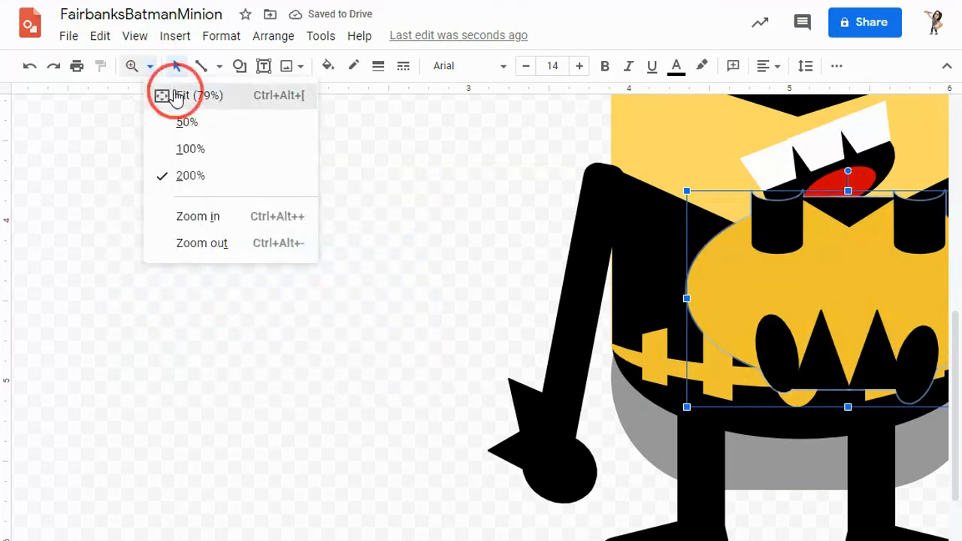
left_click(157, 93)
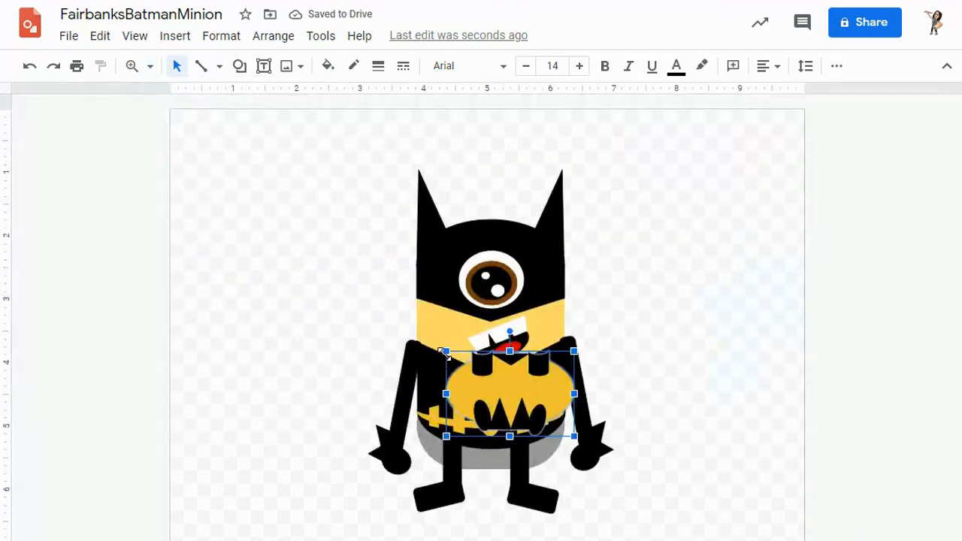
left_click_drag(444, 351, 485, 380)
left_click_drag(533, 404, 488, 398)
left_click_drag(444, 368, 491, 390)
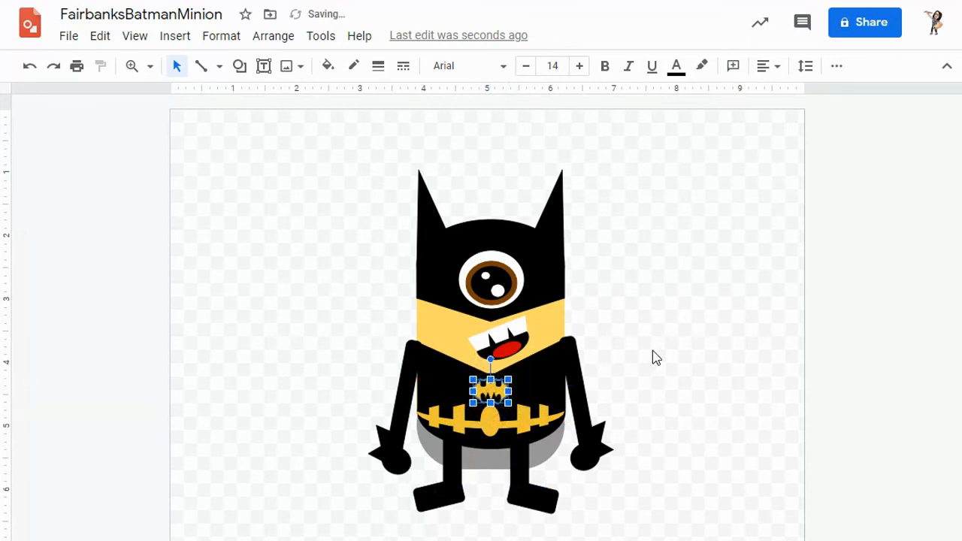
left_click(654, 356)
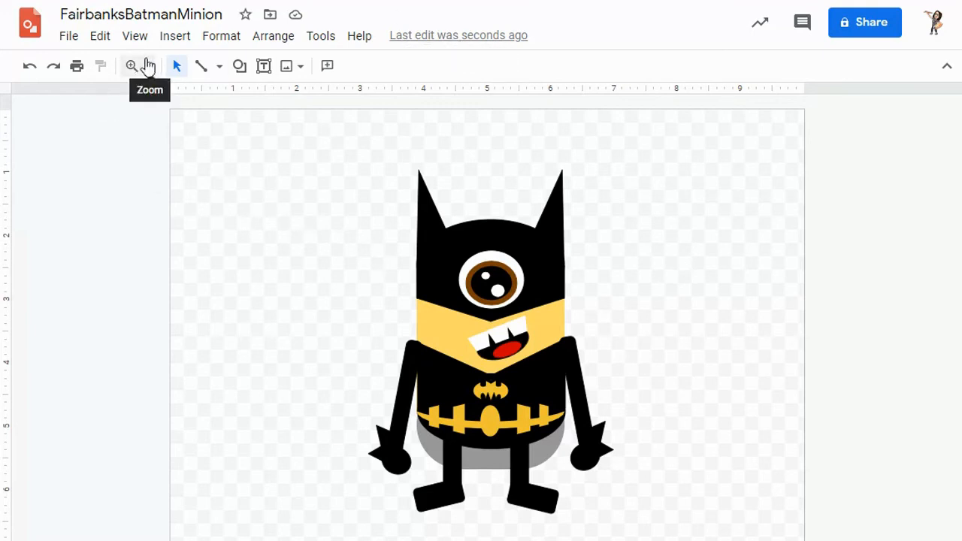
Download the finished drawing as a JPEG image (.jpg)
left_click(70, 37)
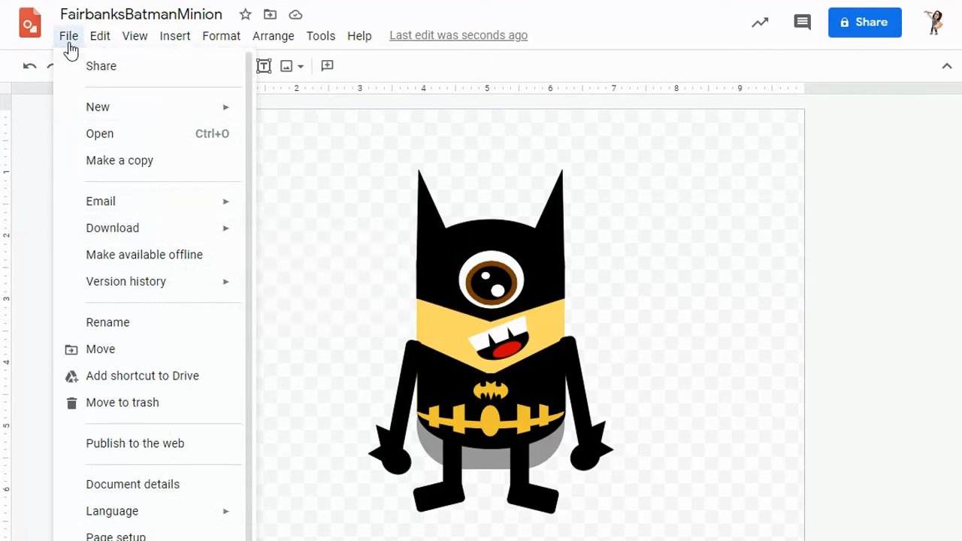
mouse_move(128, 235)
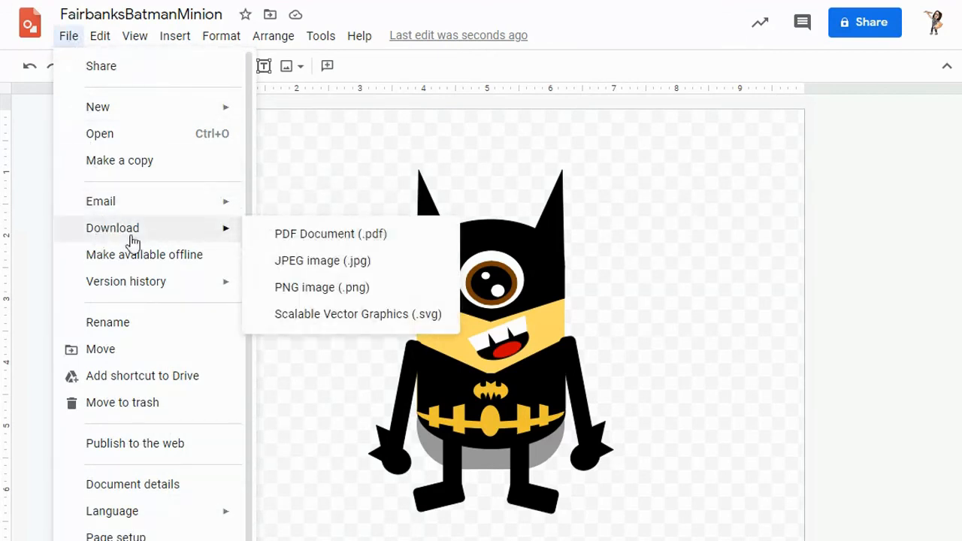
left_click(333, 269)
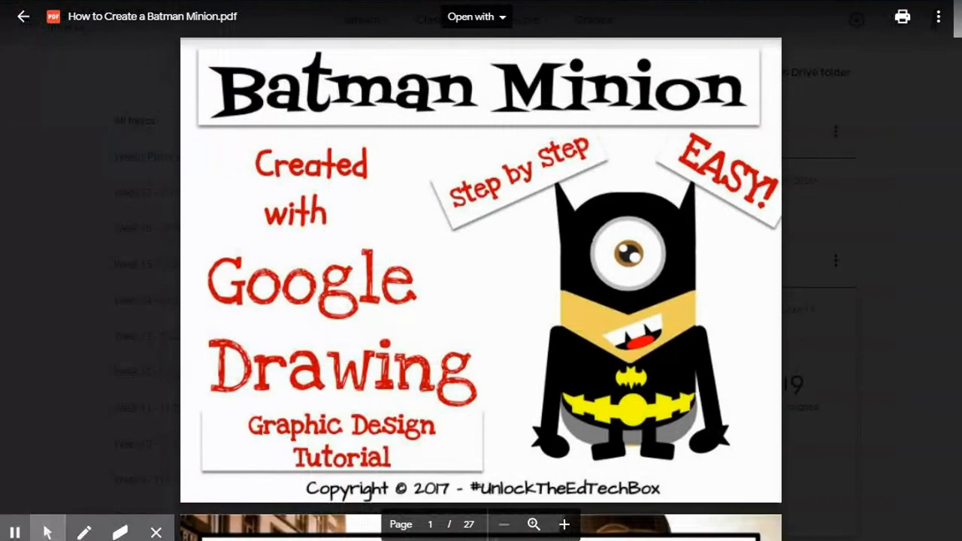
Close the How to Create a Batman Minion PDF preview to return to the Google Classroom Classwork page
left_click(23, 16)
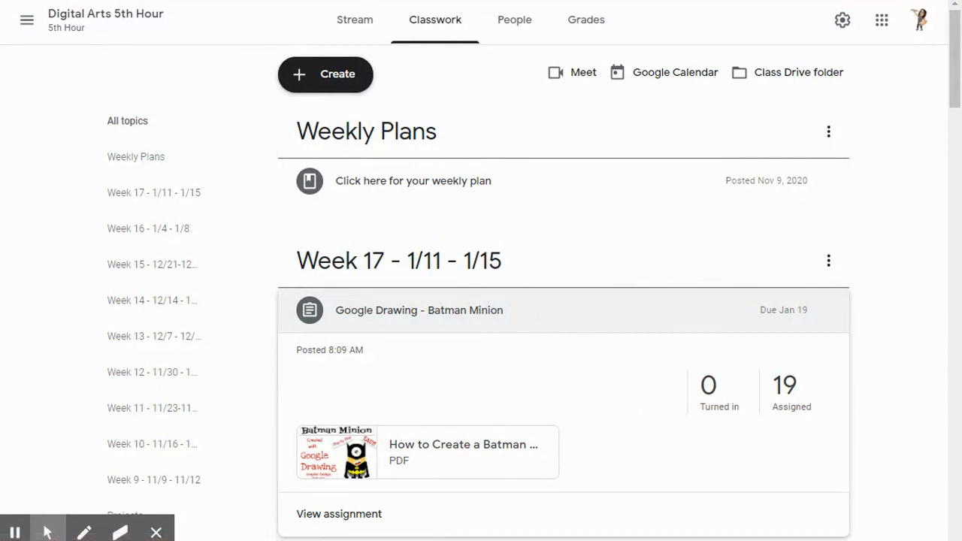
left_click(720, 135)
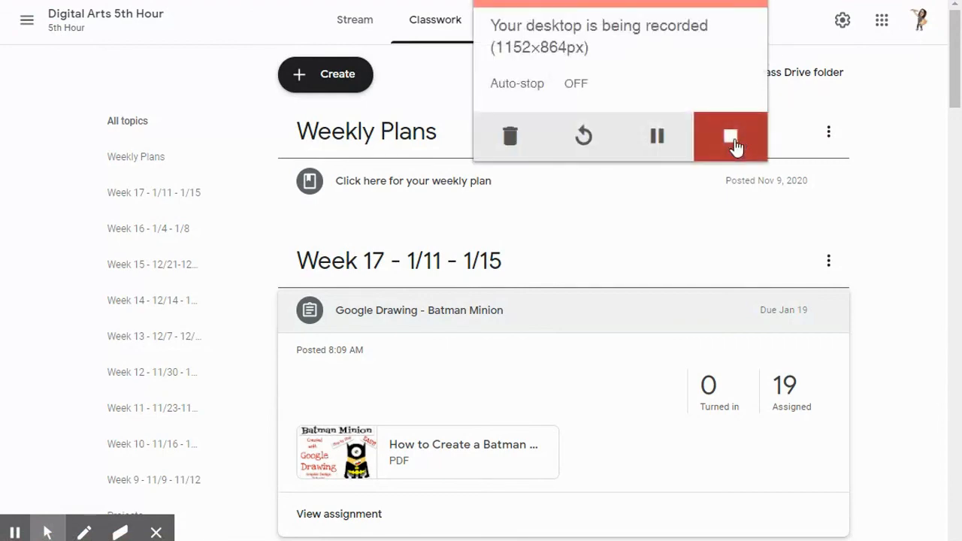